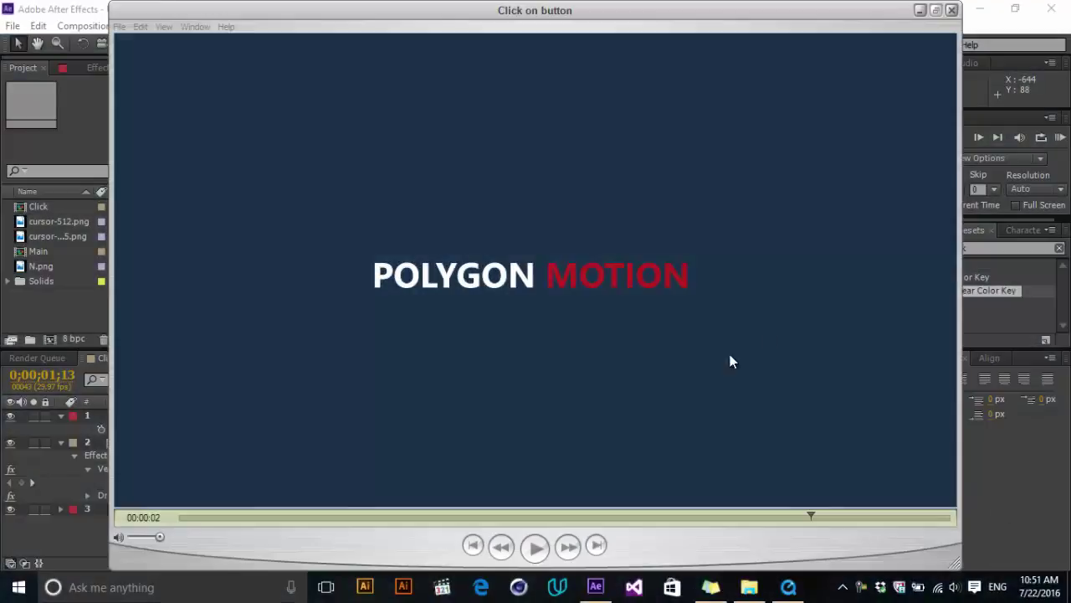
Step: Play back the finished button-click animation video from the start, and close the video player
click(792, 325)
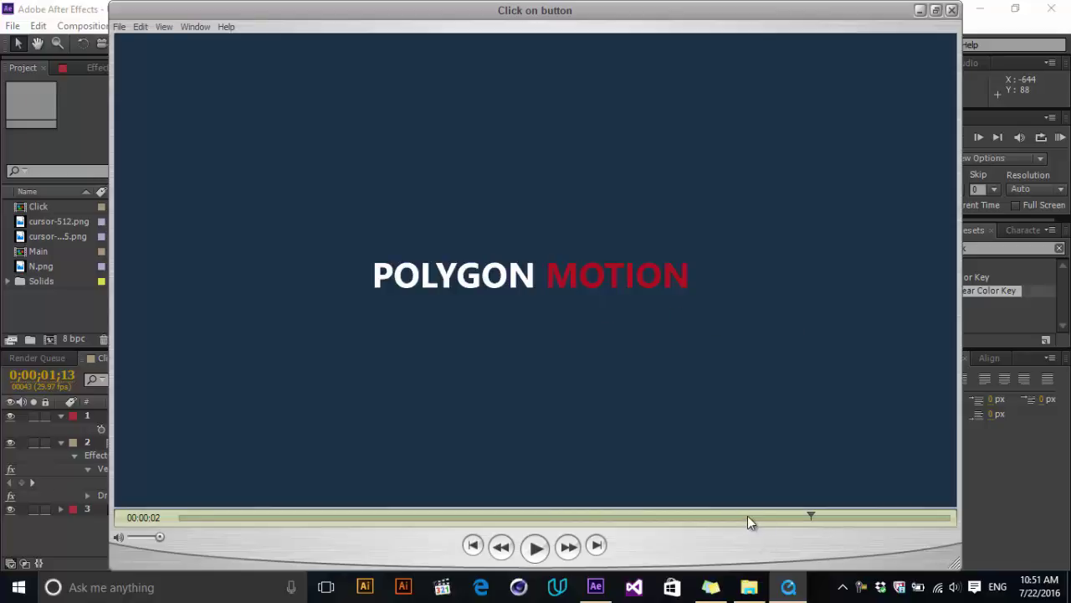
drag(672, 516, 131, 517)
click(535, 547)
click(535, 548)
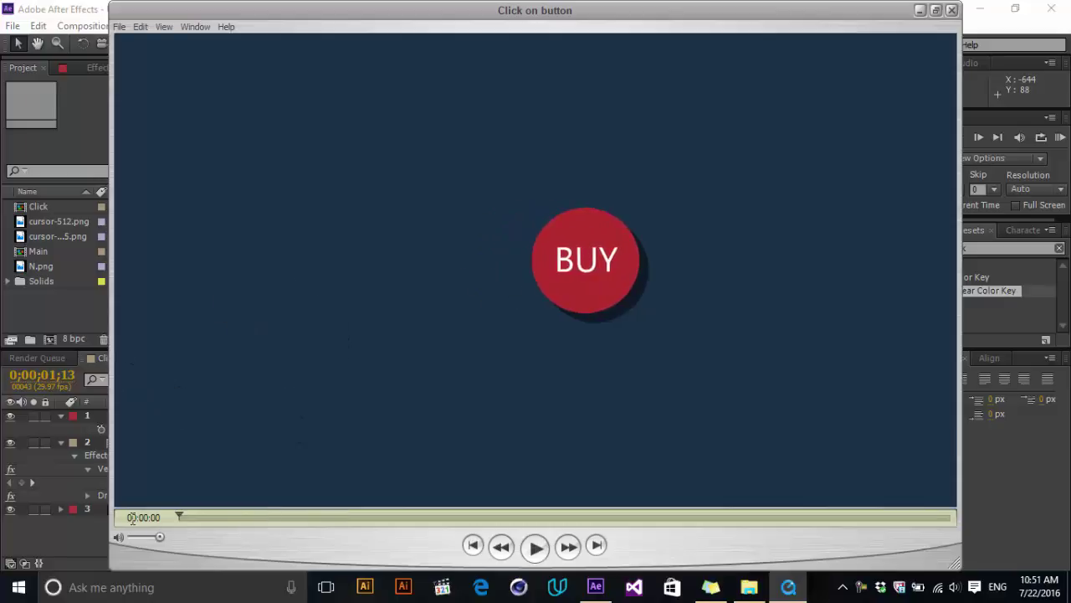
click(543, 549)
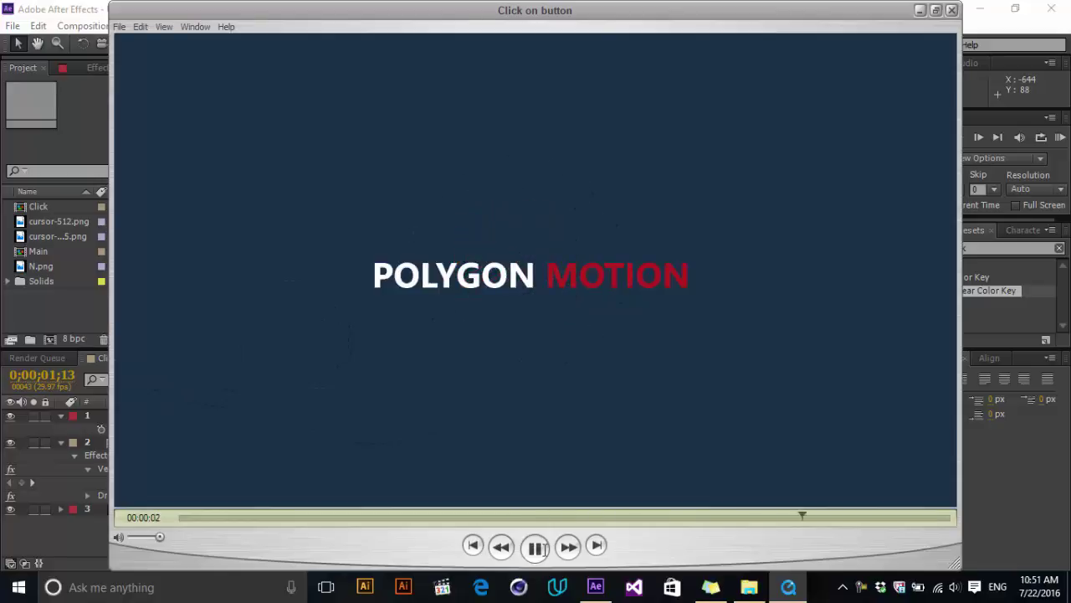
drag(567, 517, 745, 513)
click(951, 10)
Step: Create a new composition with the HDTV 1080 29.97 preset and a duration of 3 seconds
mouse_move(567, 405)
mouse_down()
mouse_move(457, 402)
mouse_move(577, 402)
mouse_up()
click(84, 26)
click(104, 45)
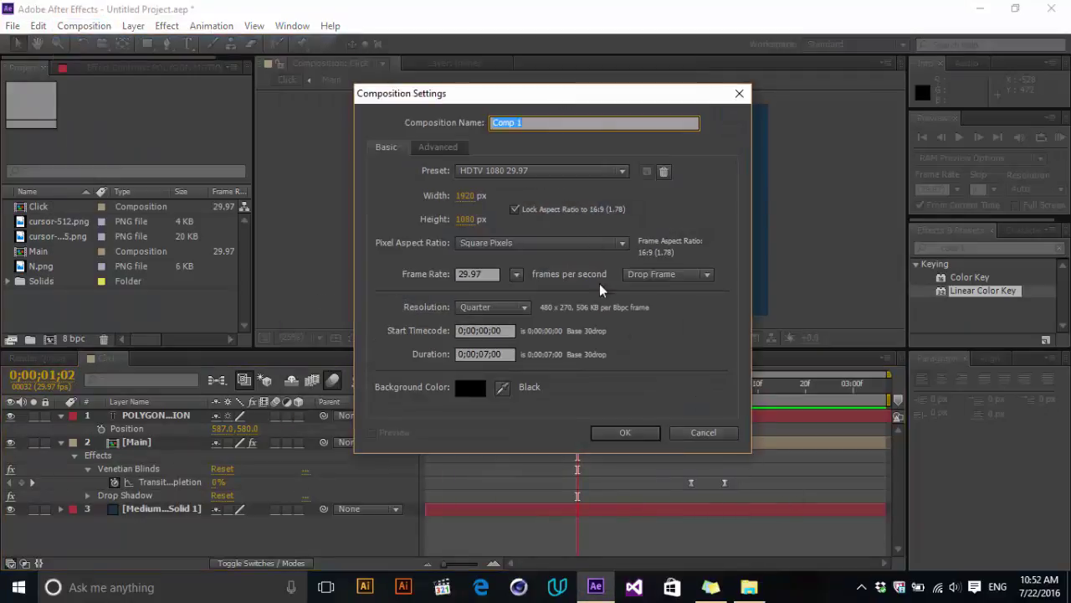
click(486, 353)
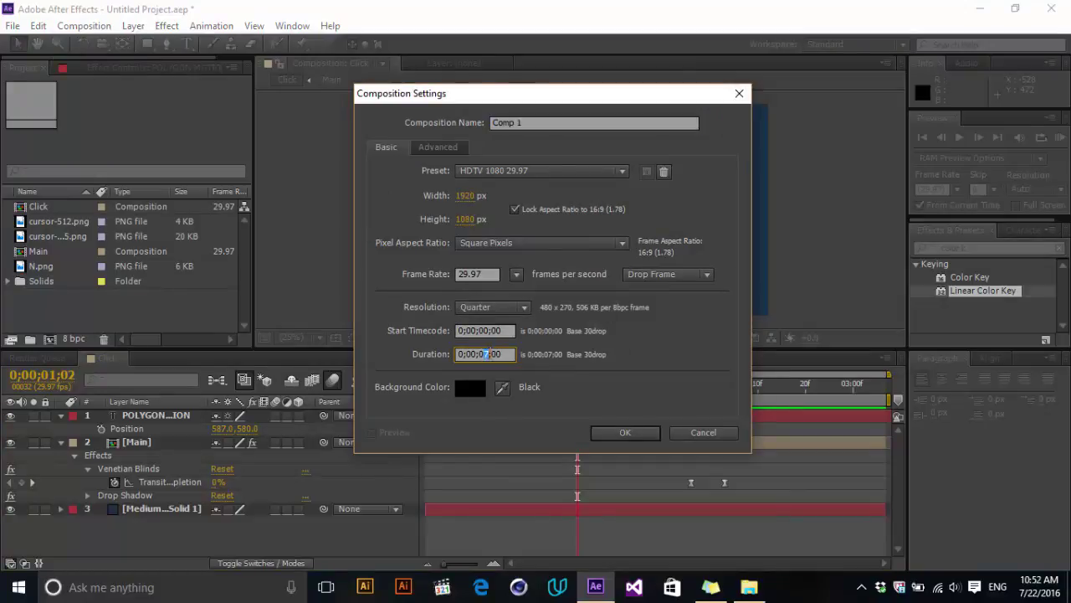
click(625, 432)
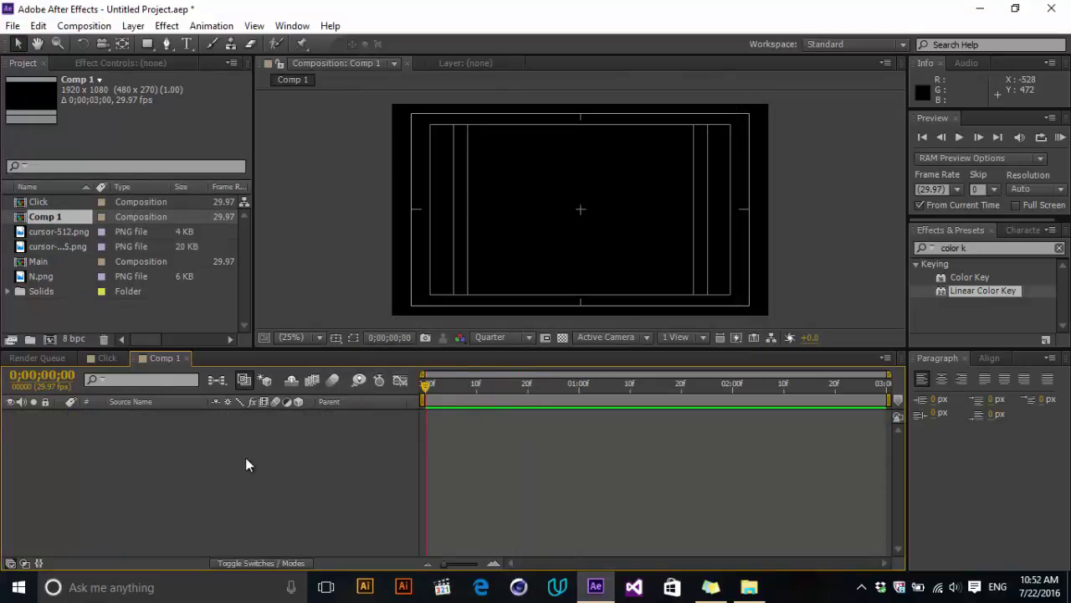
Step: Start a new composition-sized solid and pick a medium blue as its colour
key(ctrl+y)
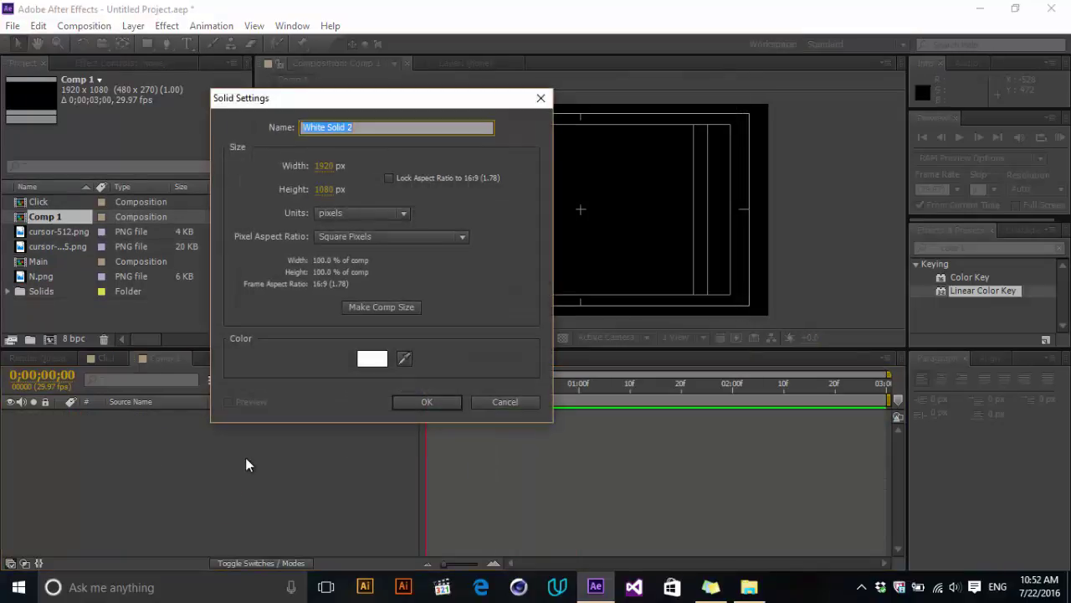
click(381, 363)
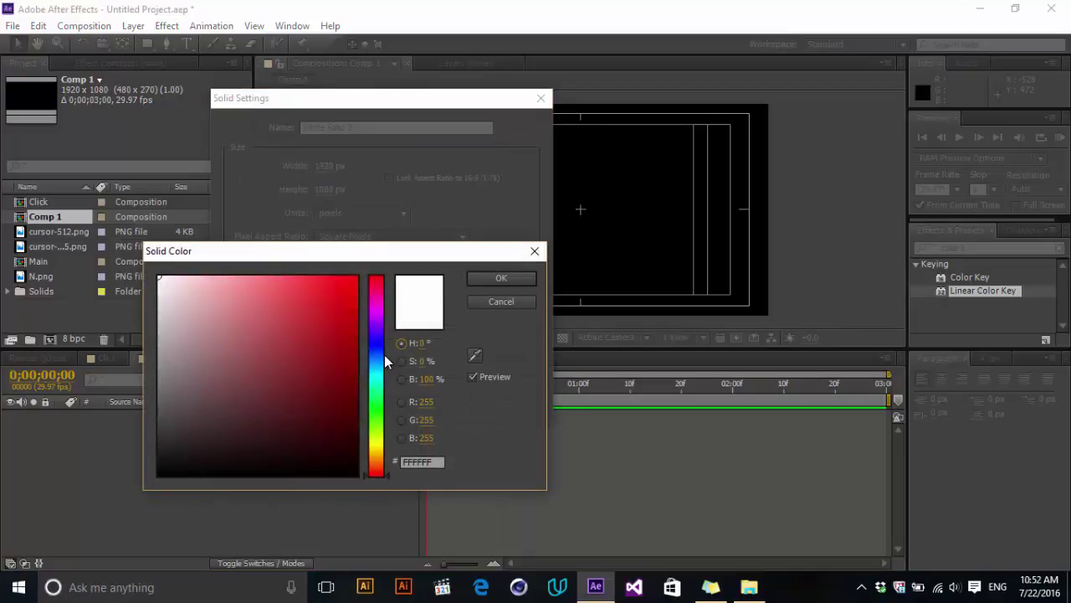
click(383, 363)
drag(383, 366, 390, 357)
mouse_move(296, 392)
mouse_down()
mouse_move(306, 426)
mouse_move(286, 386)
mouse_up()
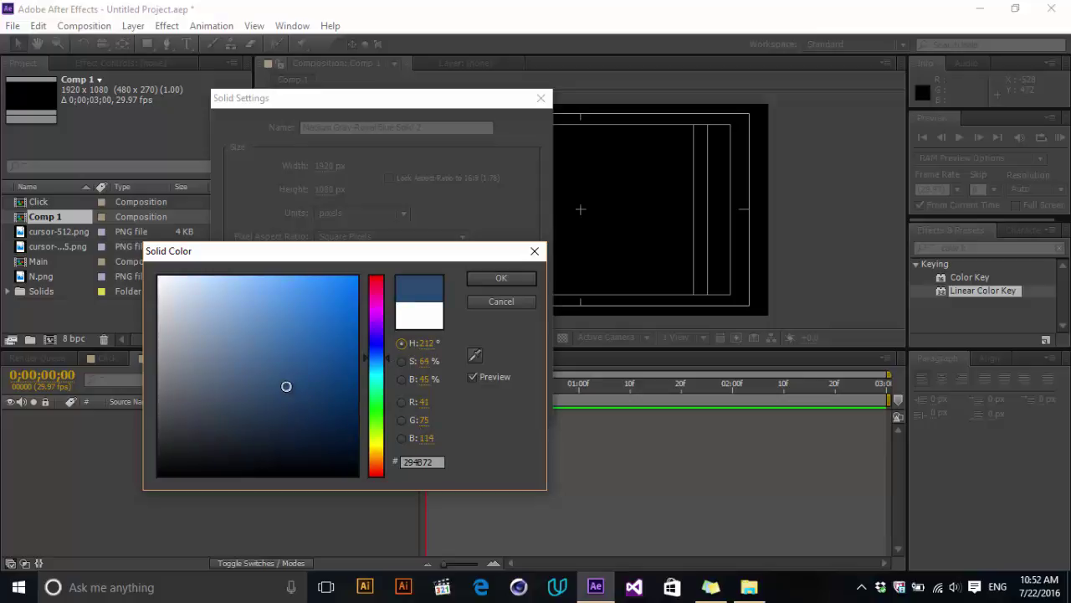
drag(344, 253, 708, 132)
click(645, 259)
click(863, 154)
Step: Name the blue solid BG and add it to the composition
drag(430, 101, 139, 155)
text(BG)
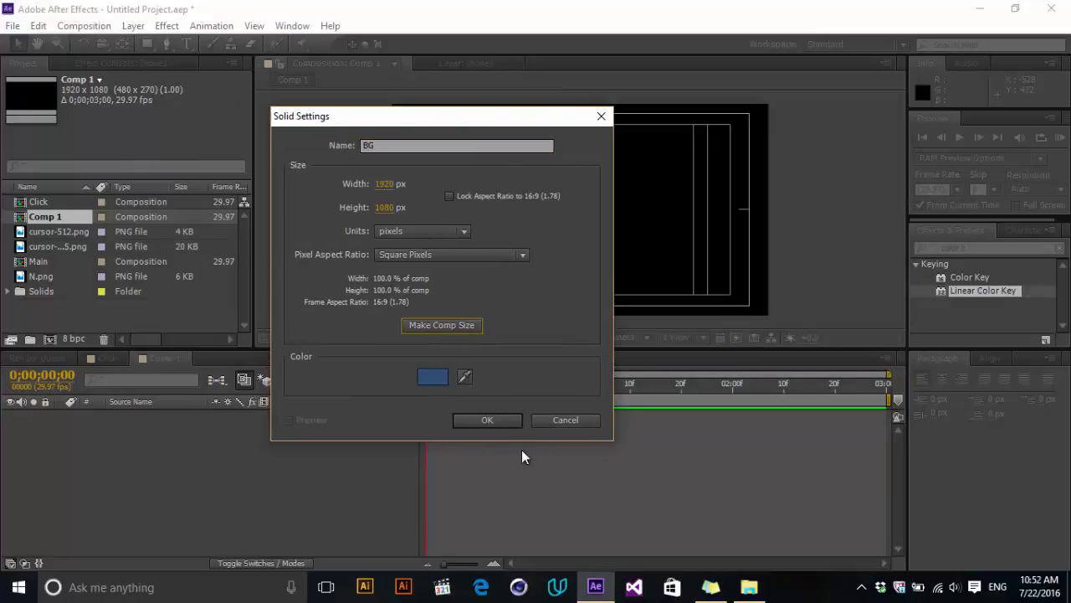
click(506, 420)
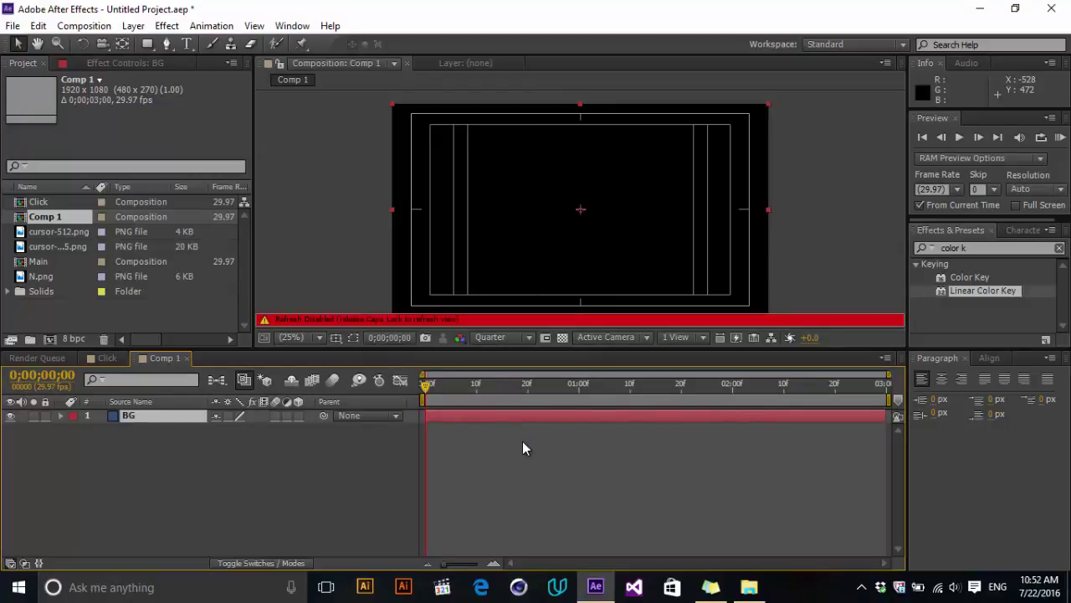
key(Caps_Lock)
click(522, 448)
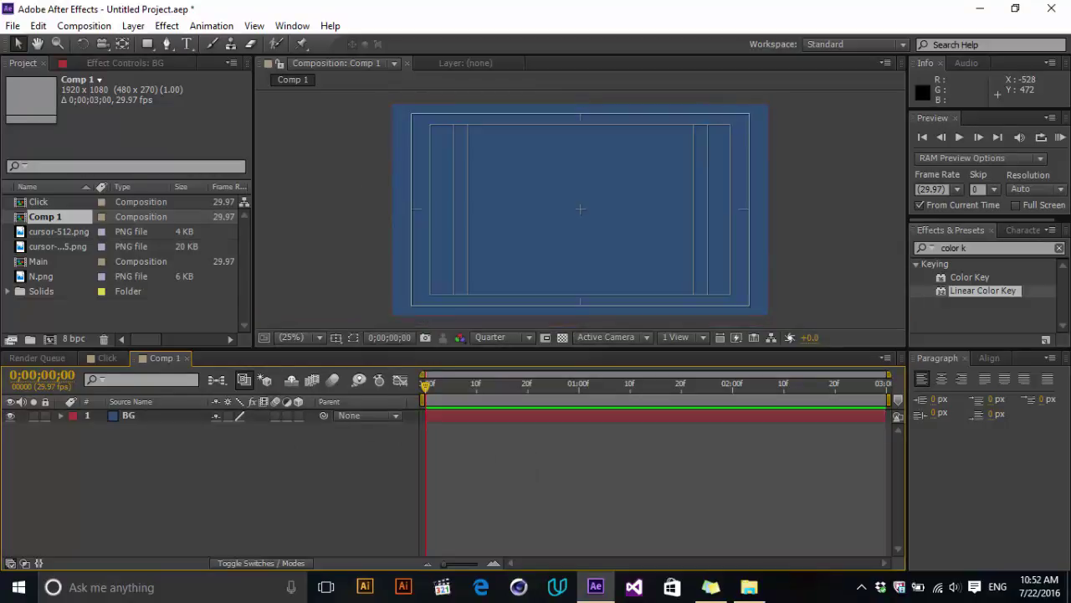
Step: Change the BG solid's colour to a darker navy blue (R 27, G 50, B 75)
click(137, 417)
key(ctrl+shift+y)
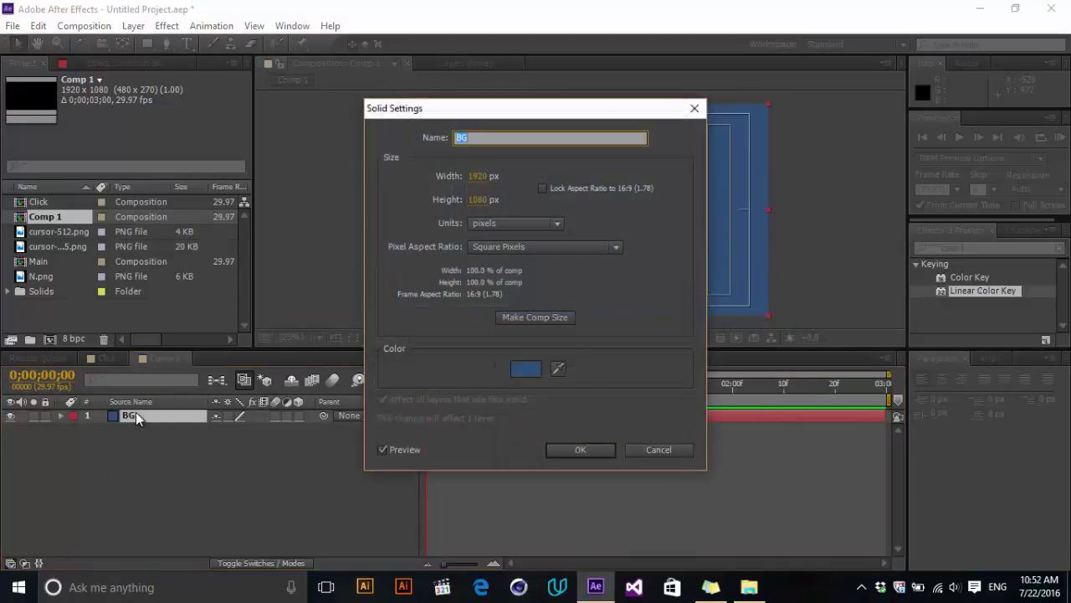
click(525, 368)
drag(641, 256, 648, 292)
click(862, 154)
click(586, 449)
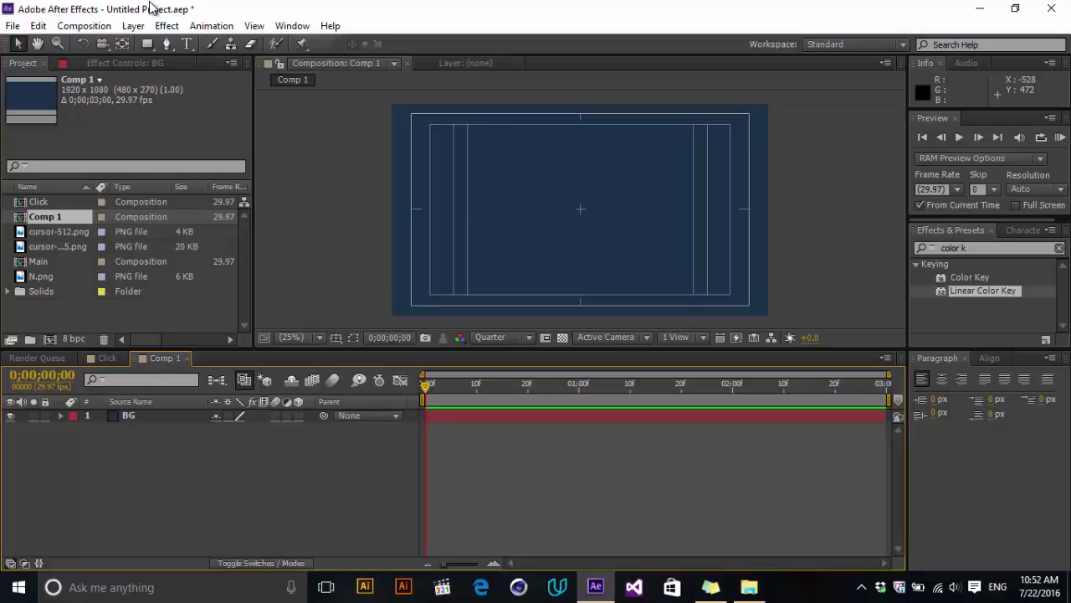
Step: Draw a circle near the composition's centre with the Ellipse tool, filled with red C82020 and without a stroke
drag(148, 42, 225, 82)
click(420, 43)
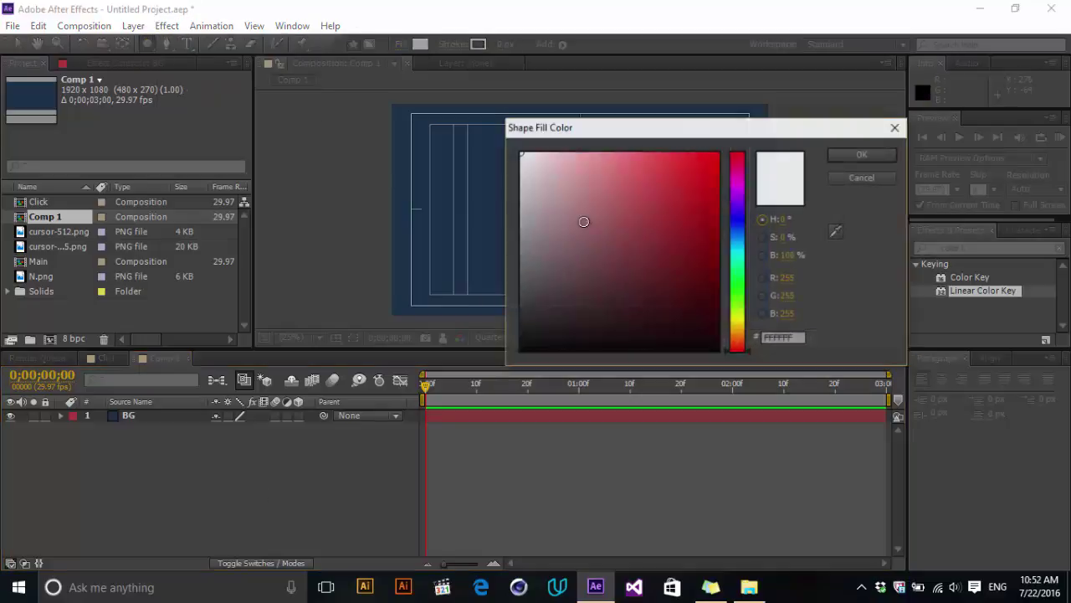
drag(698, 127, 636, 108)
click(586, 190)
mouse_move(586, 189)
mouse_down()
mouse_move(633, 143)
mouse_move(626, 176)
mouse_up()
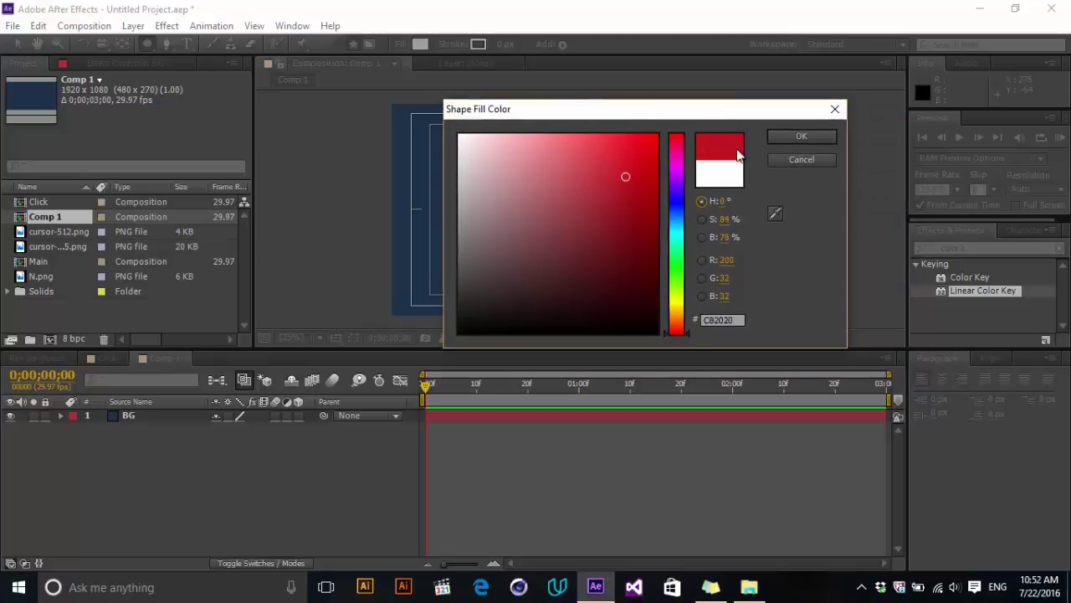
click(801, 137)
drag(545, 179, 631, 260)
Step: Align the red circle to the centre of the composition
click(18, 44)
click(988, 358)
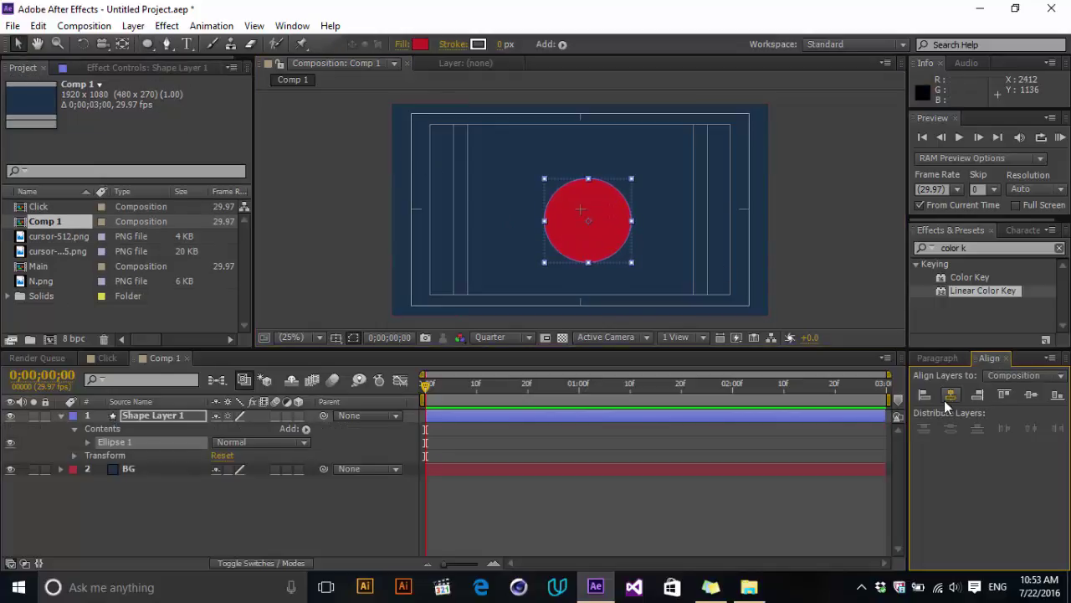
click(946, 399)
drag(593, 234, 592, 223)
click(949, 395)
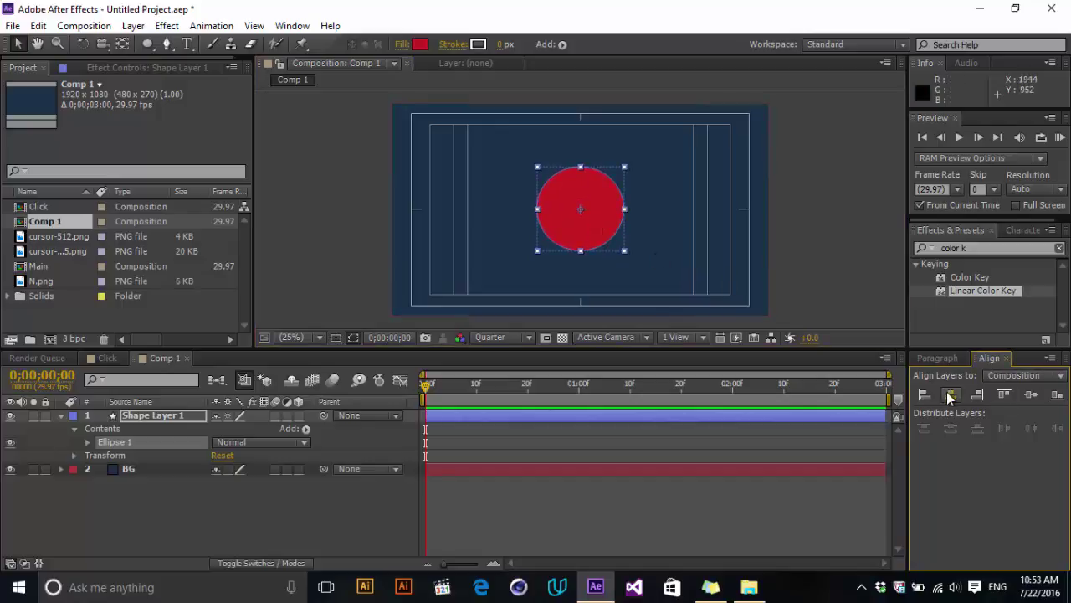
click(530, 460)
mouse_move(427, 388)
mouse_down()
mouse_move(514, 399)
mouse_move(416, 385)
mouse_up()
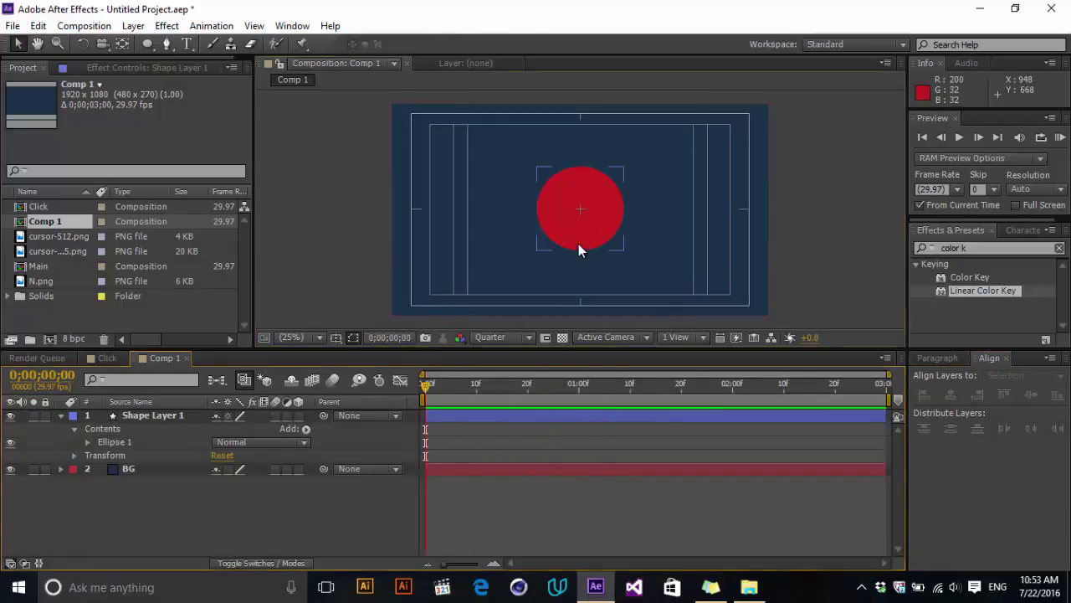
Step: Darken the circle's fill colour to 9F1F1F
click(149, 415)
click(419, 43)
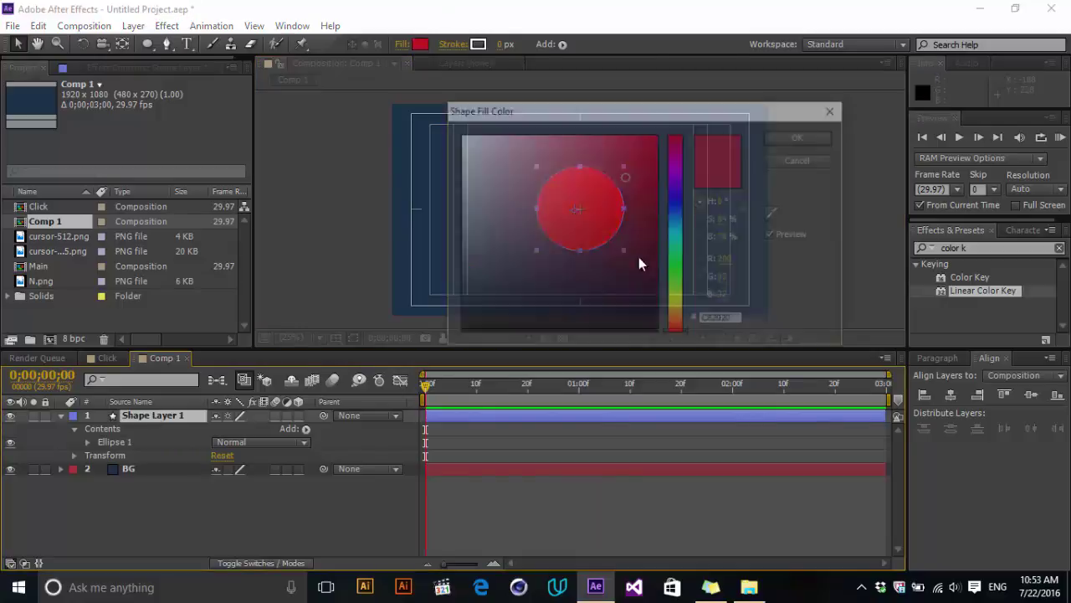
drag(625, 198, 618, 208)
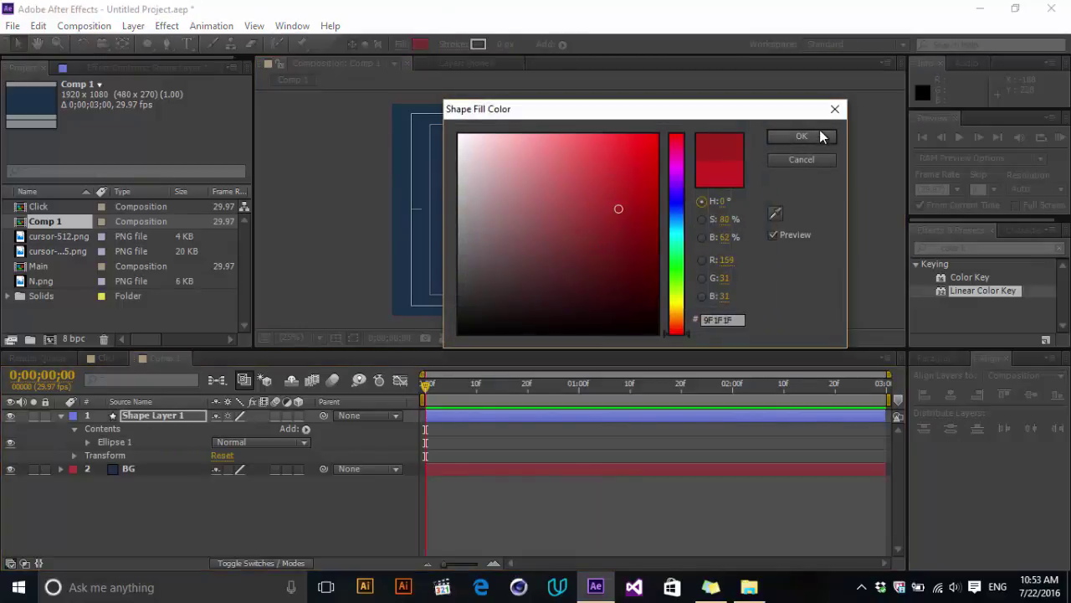
click(802, 136)
click(567, 450)
Step: Add a text layer reading BUY beside the circle
click(185, 44)
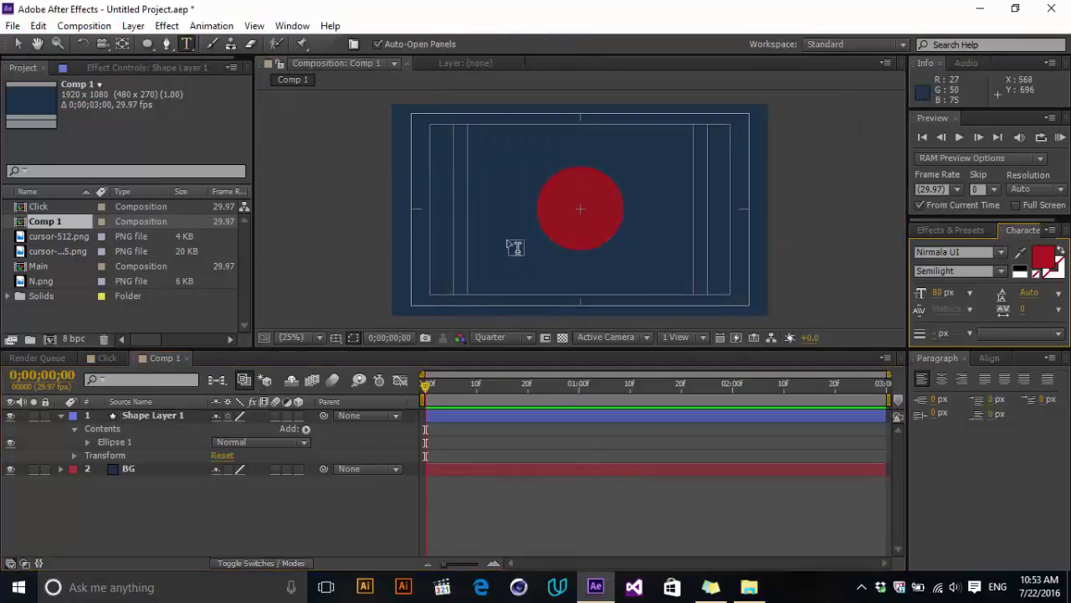
click(478, 199)
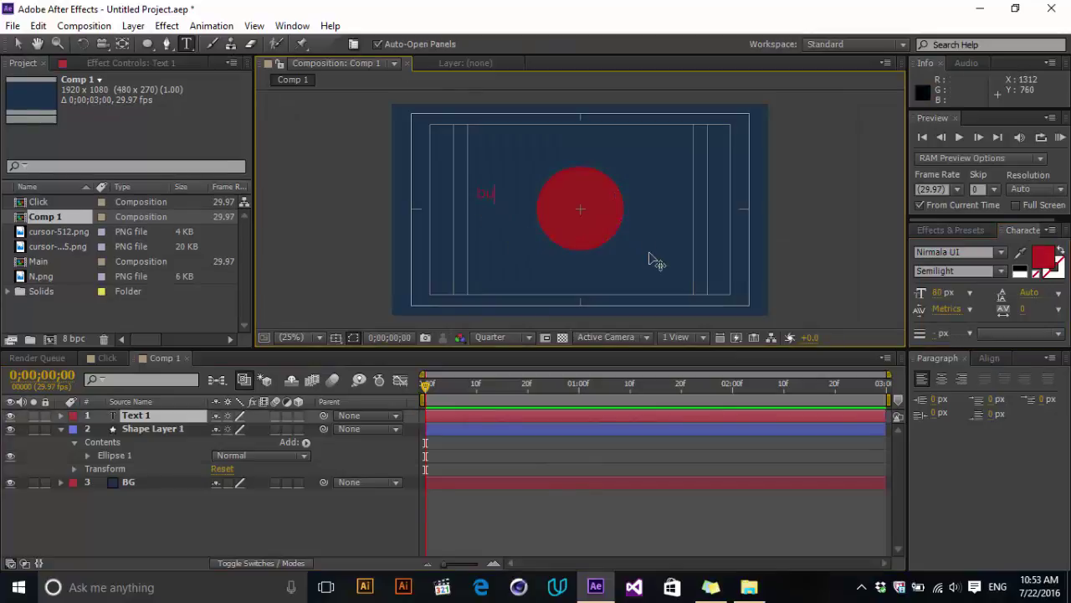
text(BUT)
key(Escape)
key(v)
key(Caps_Lock)
key(Caps_Lock)
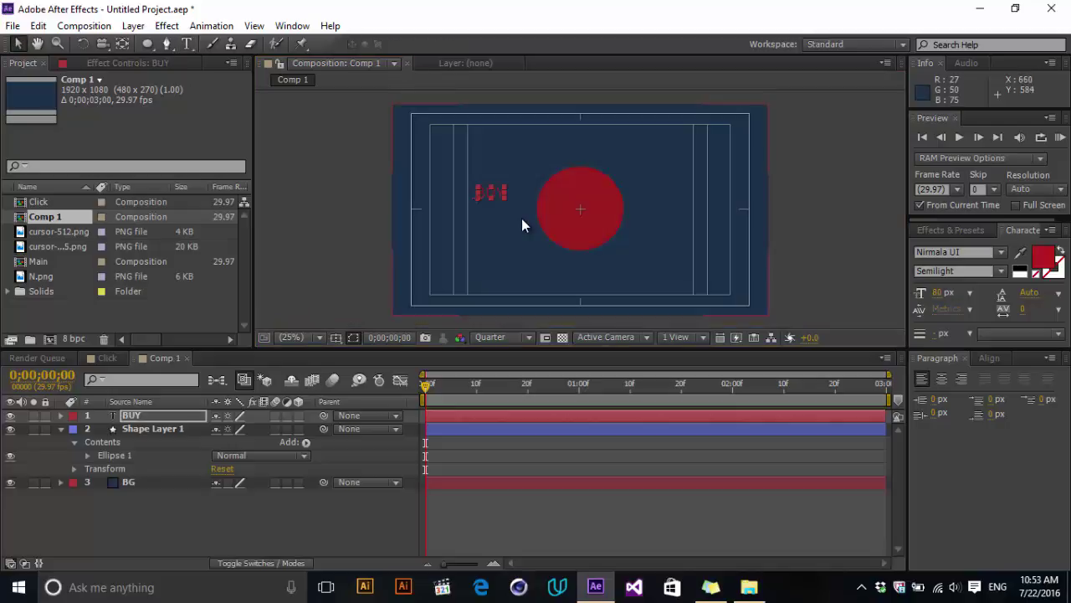
Step: Make the BUY text white and place it over the circle, centred horizontally in the composition
click(1050, 266)
drag(574, 234, 454, 132)
click(800, 137)
drag(501, 199, 591, 215)
click(974, 357)
click(950, 394)
Step: Enlarge the BUY text to 150 px and reposition it in the middle of the circle
click(943, 292)
drag(942, 293, 956, 292)
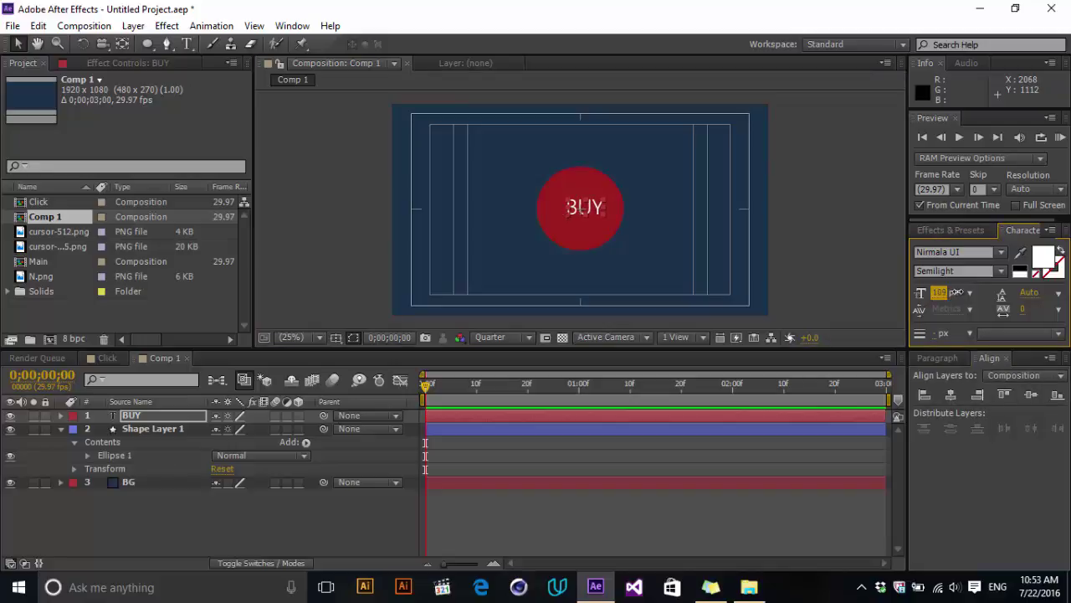
drag(956, 292, 982, 282)
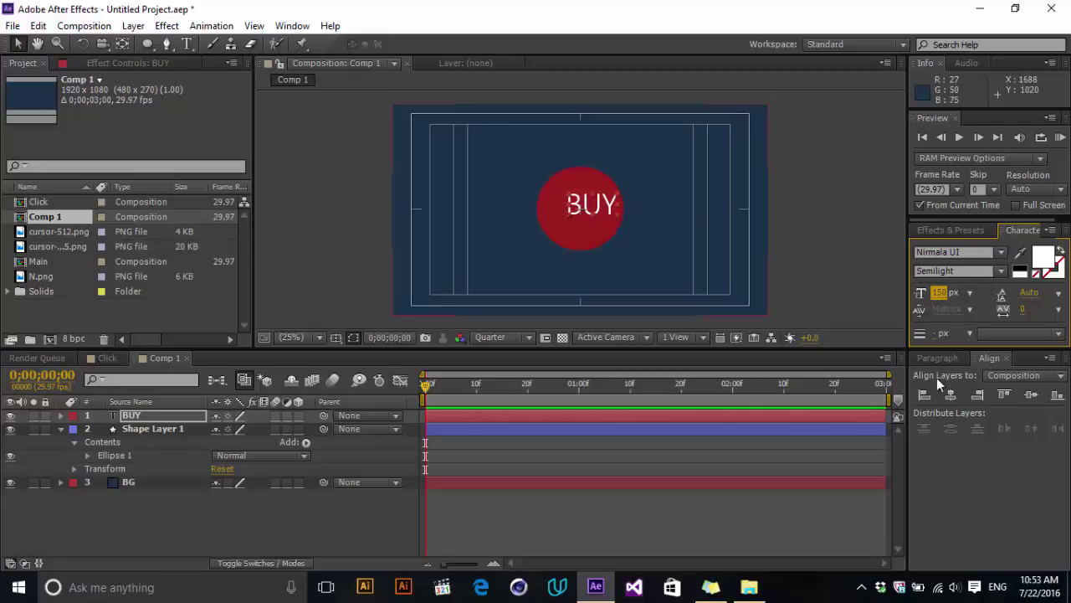
drag(592, 203, 580, 206)
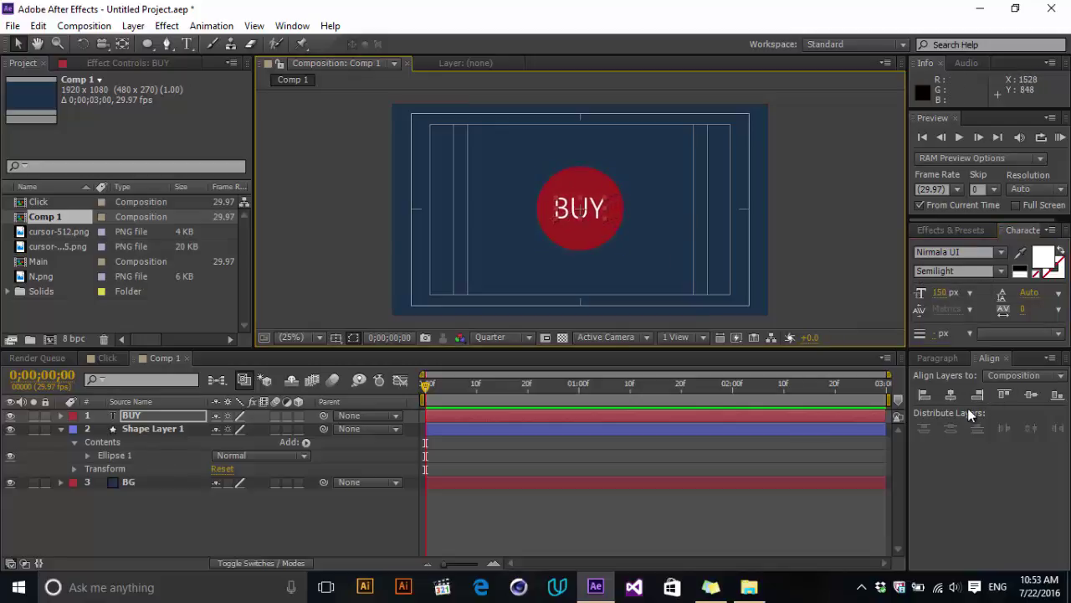
click(672, 490)
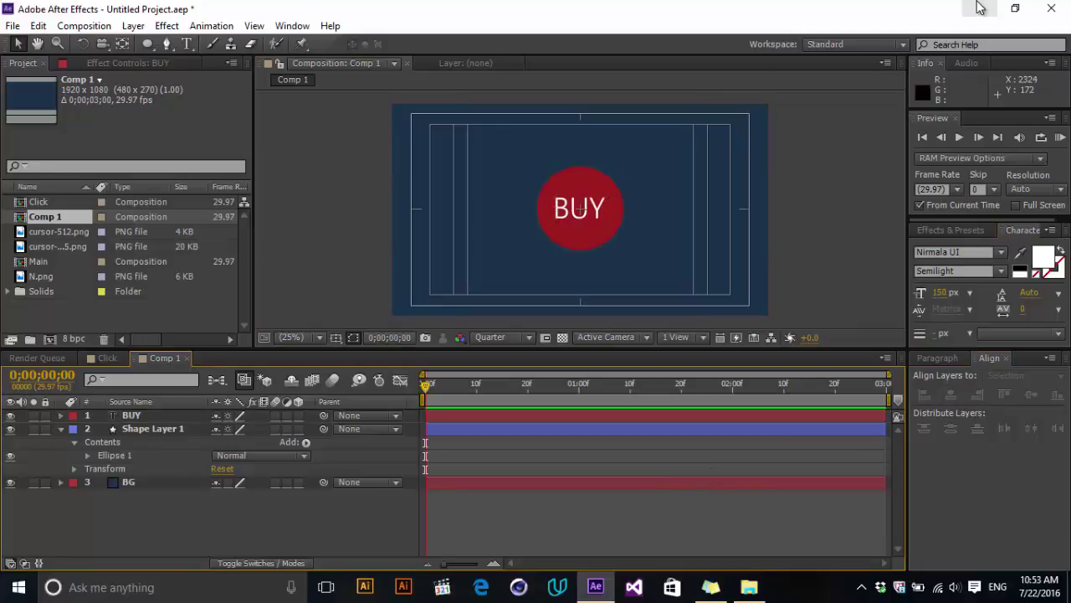
Step: Rename the circle's shape layer to Button
click(164, 443)
click(161, 426)
key(Return)
text(Button)
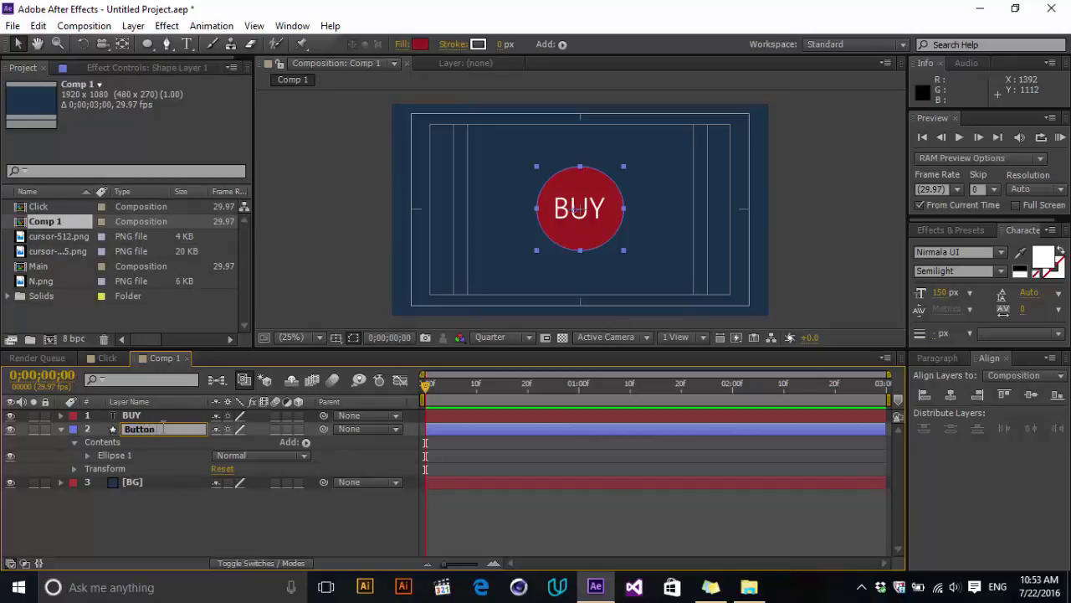
Step: Add a new null object to the composition
right_click(197, 513)
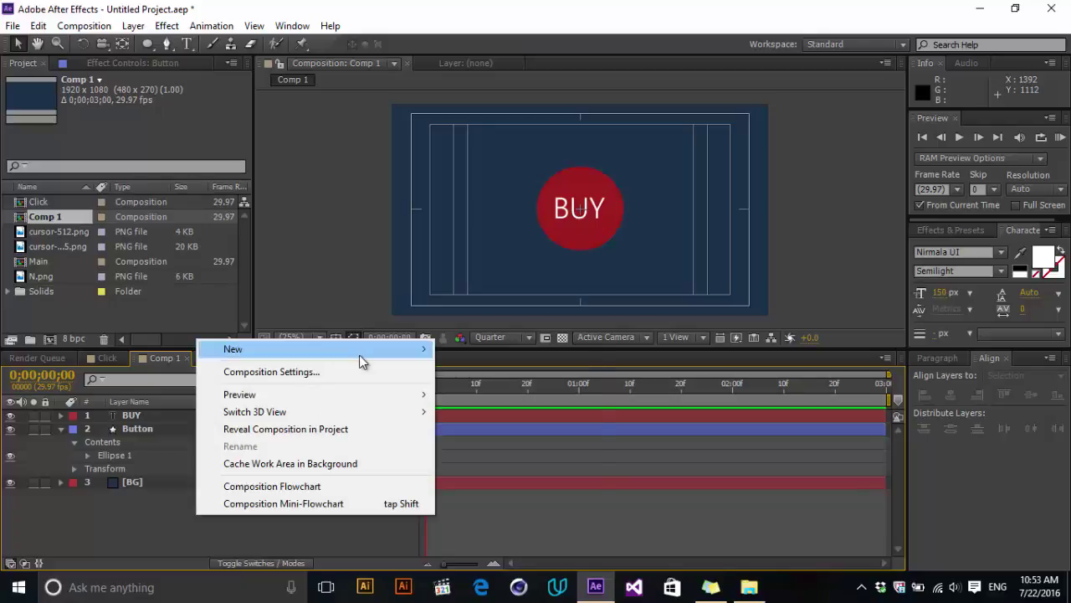
mouse_move(359, 351)
click(481, 440)
Step: Parent the BUY text layer to the Button layer
click(185, 440)
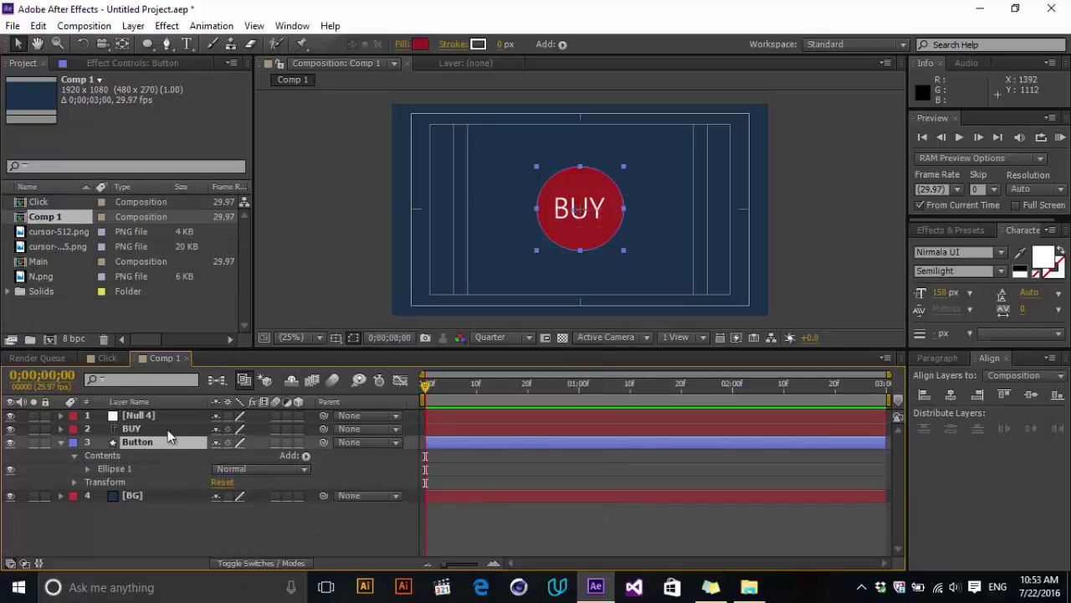
click(138, 431)
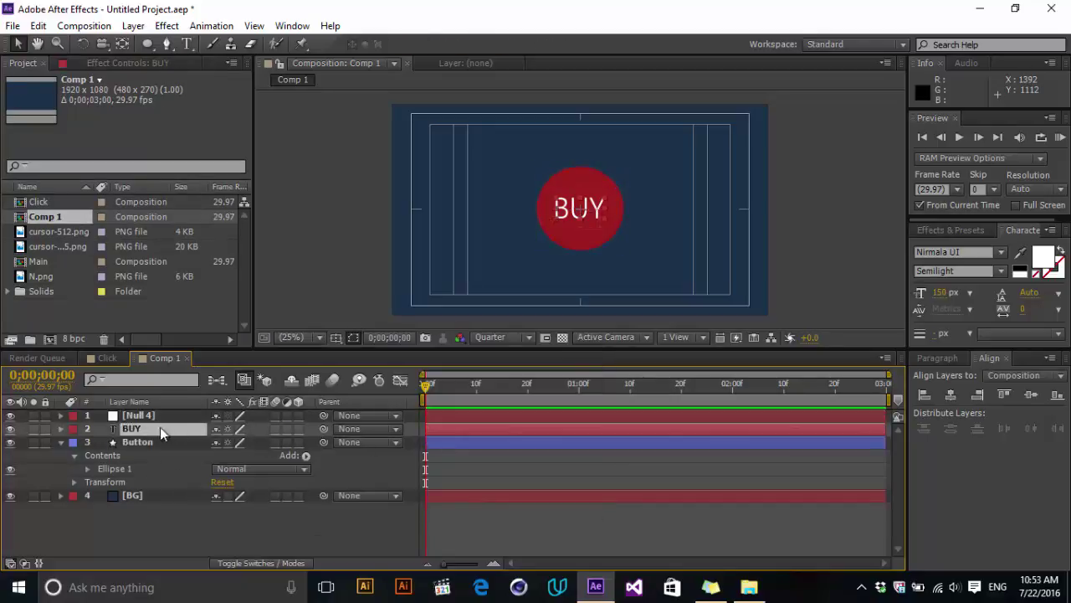
drag(324, 428, 182, 443)
click(269, 523)
Step: Test the parenting by moving the Button layer slightly upward, and undo the move
click(149, 442)
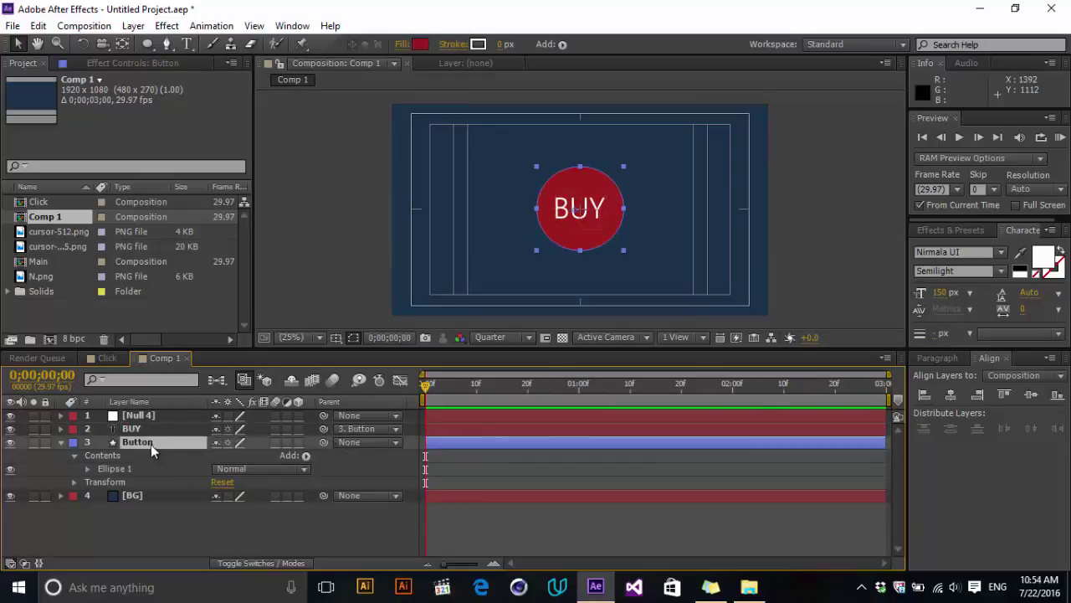
mouse_move(599, 226)
mouse_down()
mouse_move(585, 201)
mouse_move(603, 214)
mouse_up()
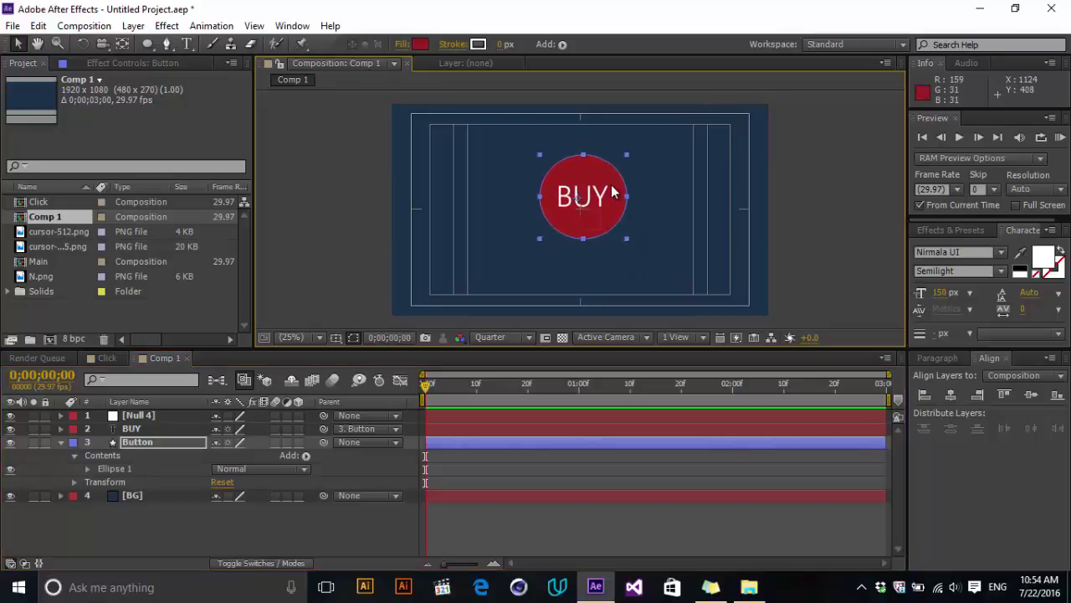
key(ctrl+z)
click(547, 470)
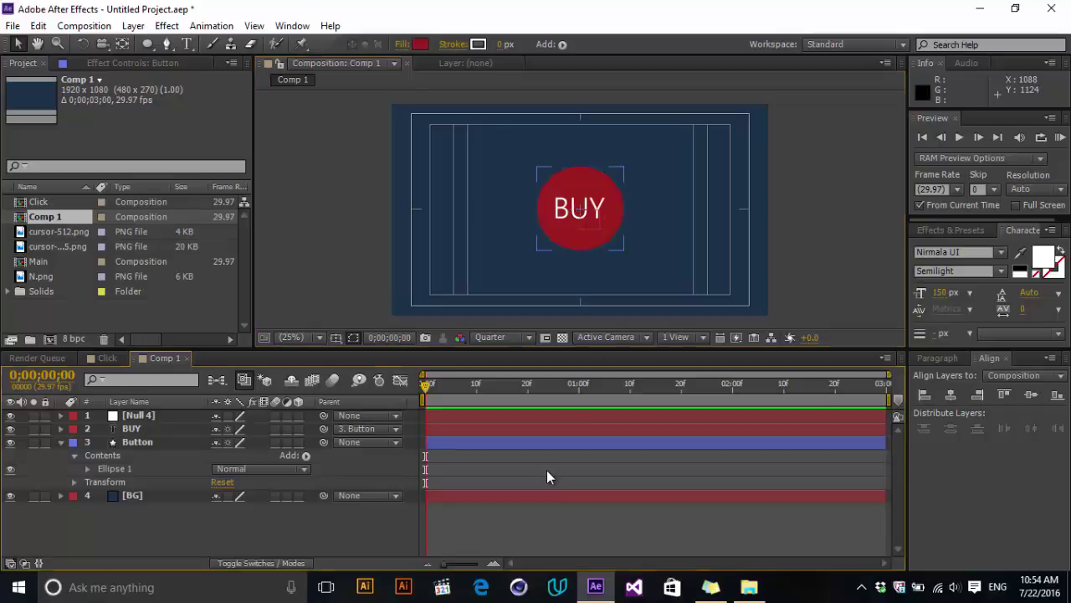
Step: Duplicate Ellipse 1 inside the Button layer and scale the copy to 88%
click(546, 469)
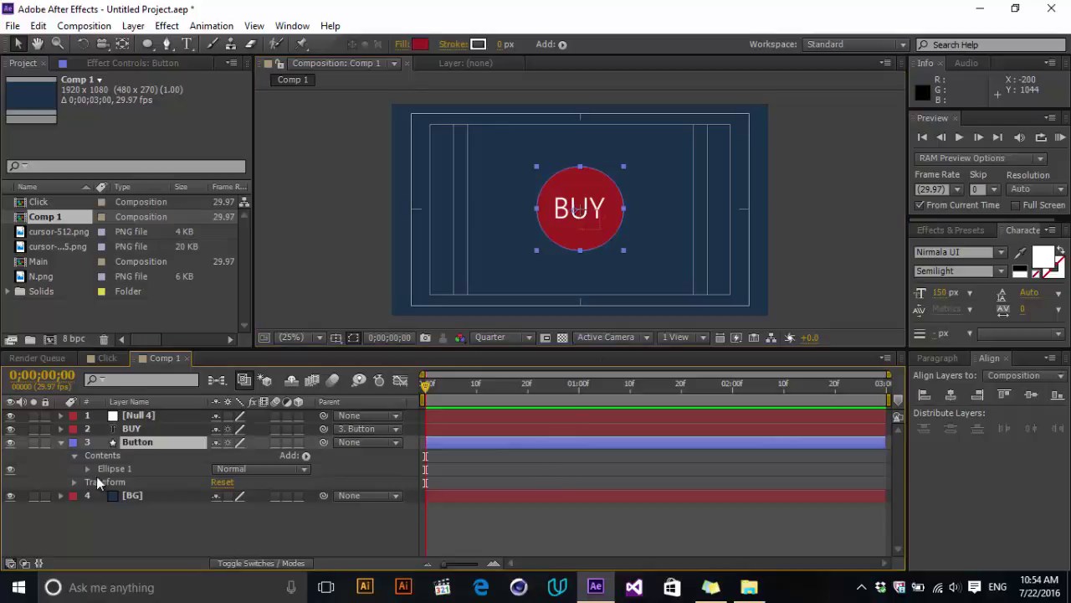
click(107, 469)
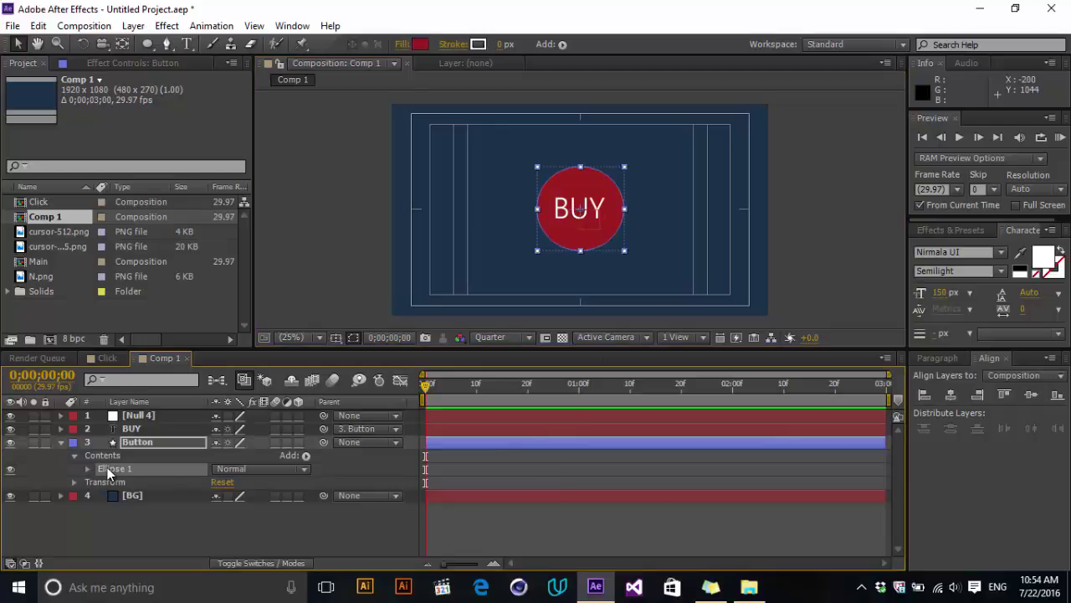
key(ctrl+d)
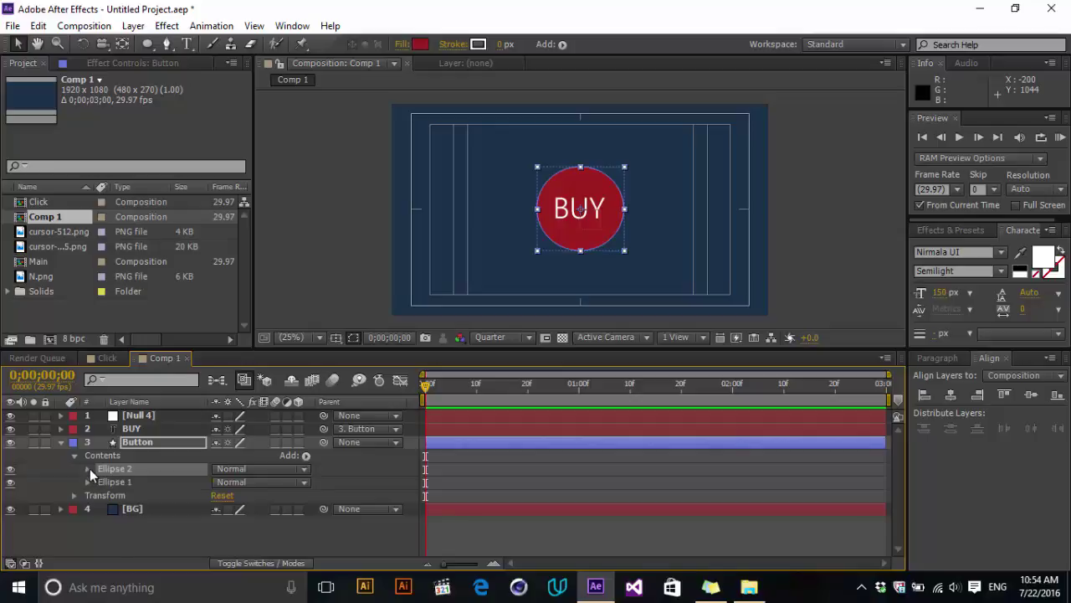
click(88, 468)
click(102, 518)
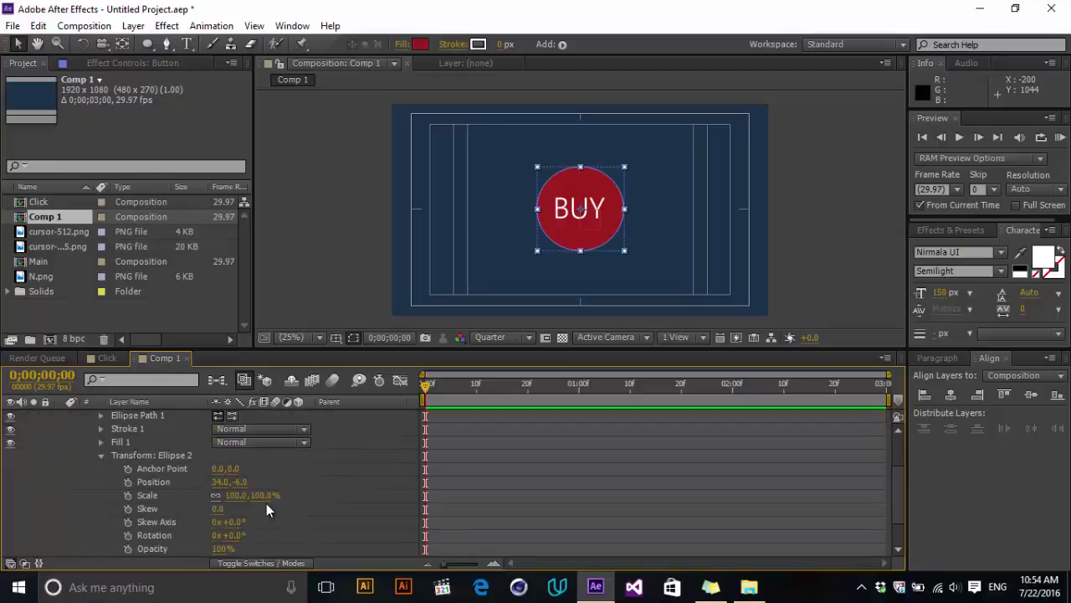
drag(264, 498, 233, 508)
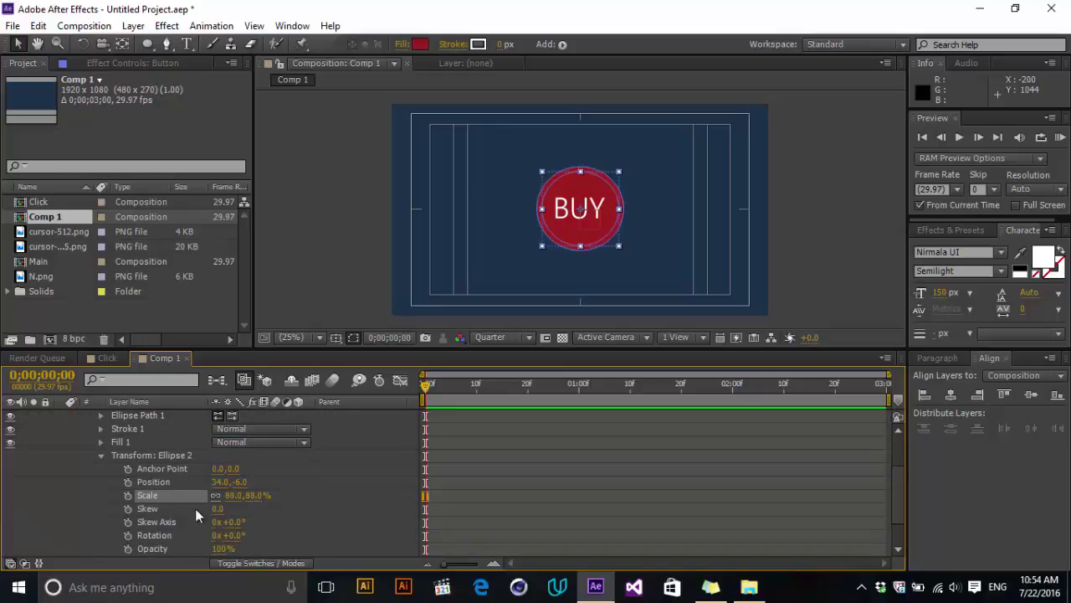
Step: Delete the fill from the inner ellipse copy and set its white stroke width to 2
click(121, 444)
key(Delete)
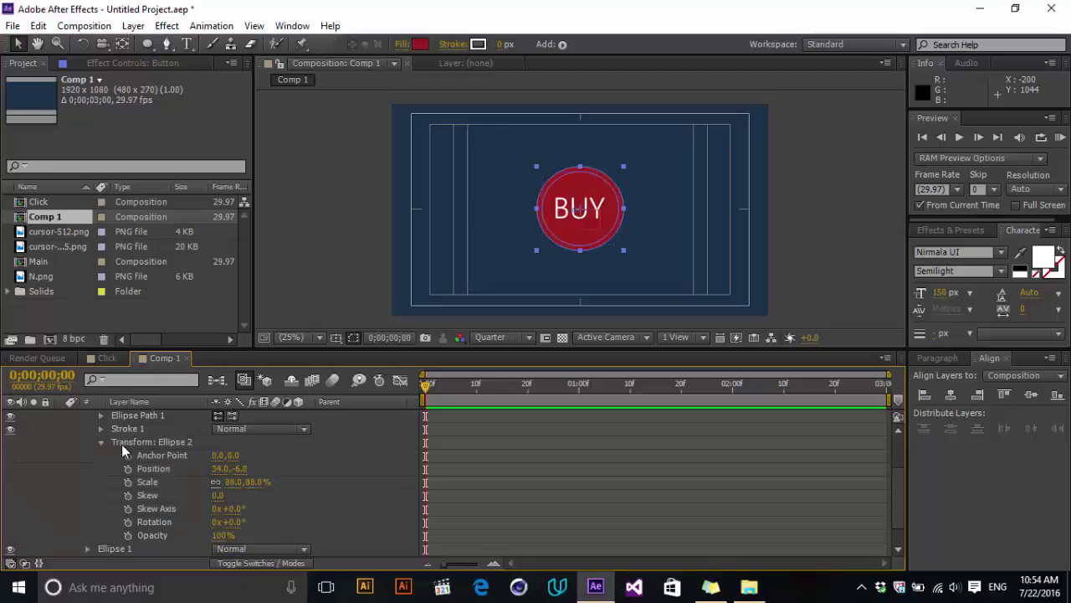
scroll(123, 443, up, 2)
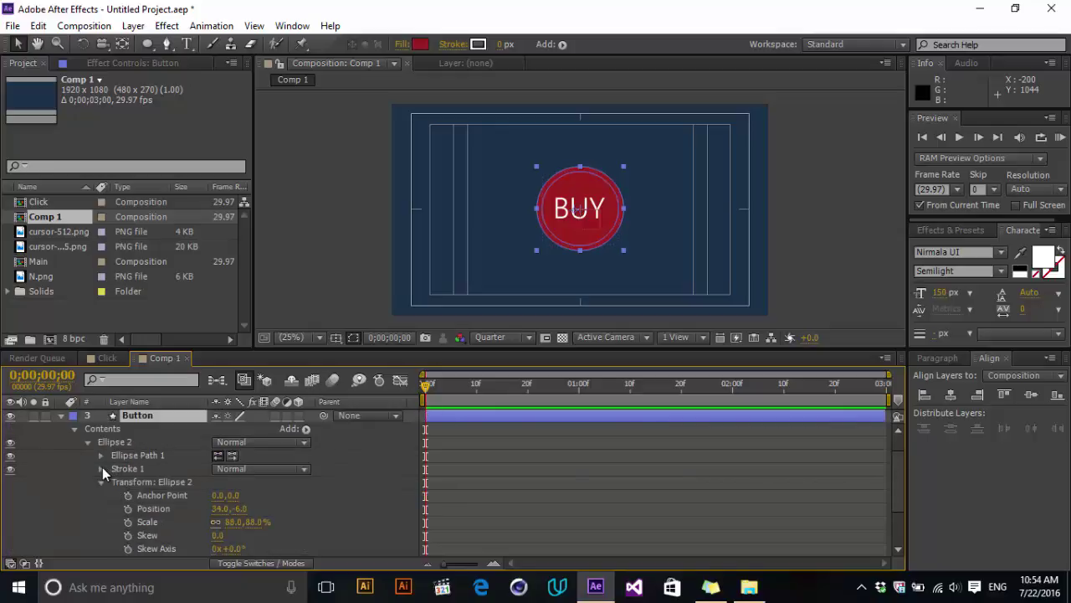
click(101, 468)
drag(219, 497, 225, 498)
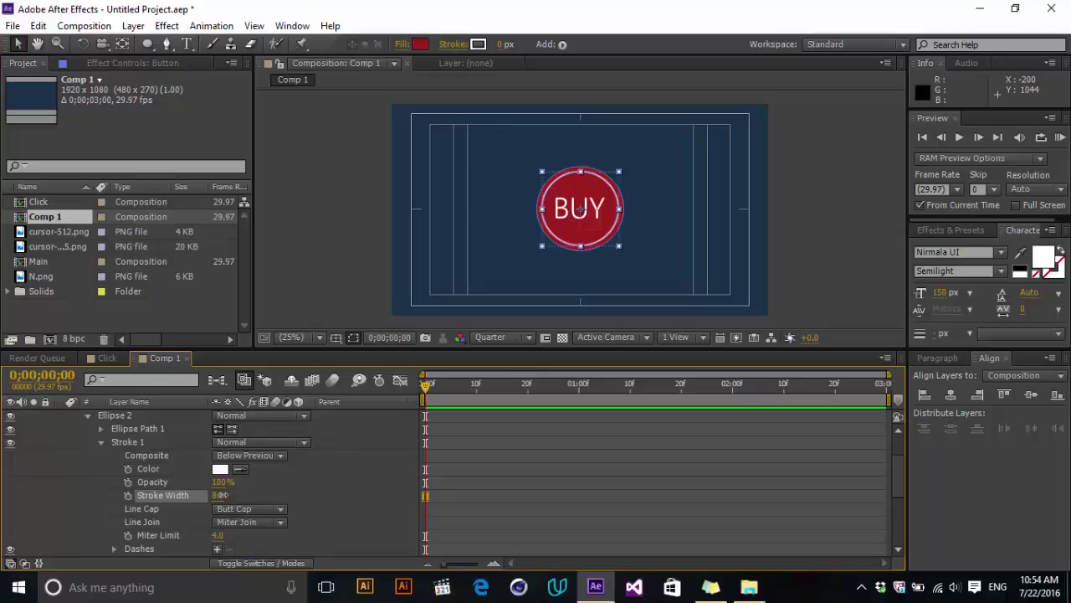
click(677, 511)
scroll(598, 224, up, 4)
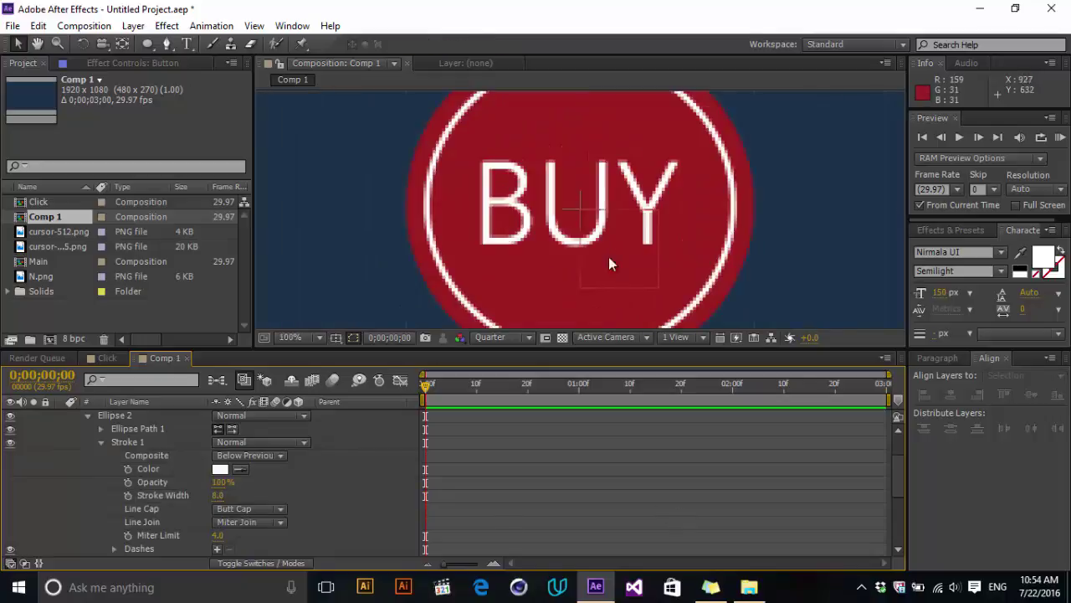
drag(219, 496, 212, 497)
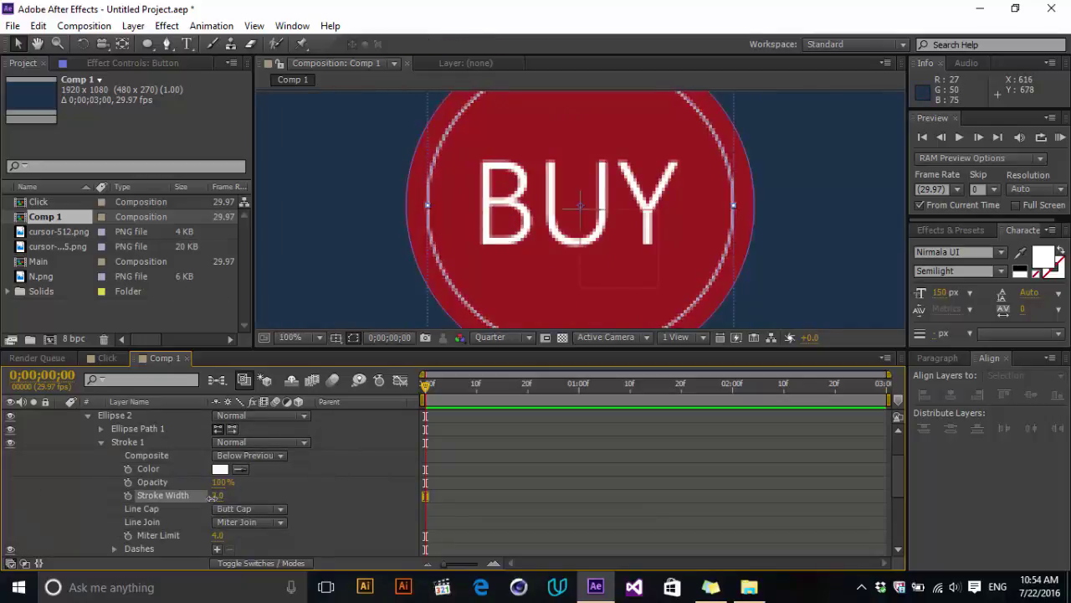
Step: Add dashes to the inner ellipse's stroke with a dash length of 24
scroll(270, 545, down, 1)
click(216, 510)
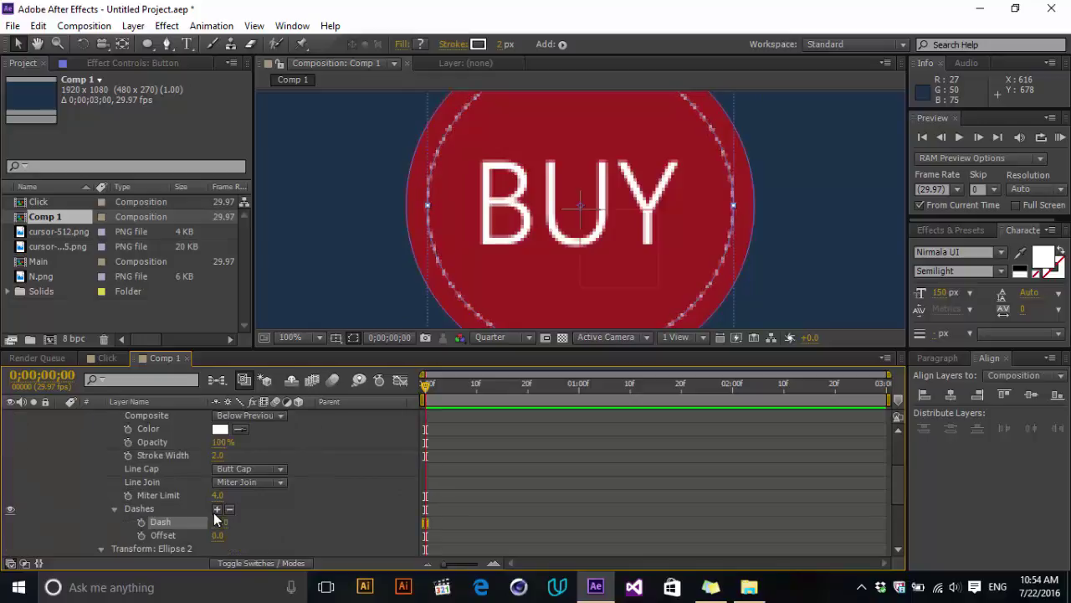
drag(219, 521, 782, 281)
key(comma)
key(comma)
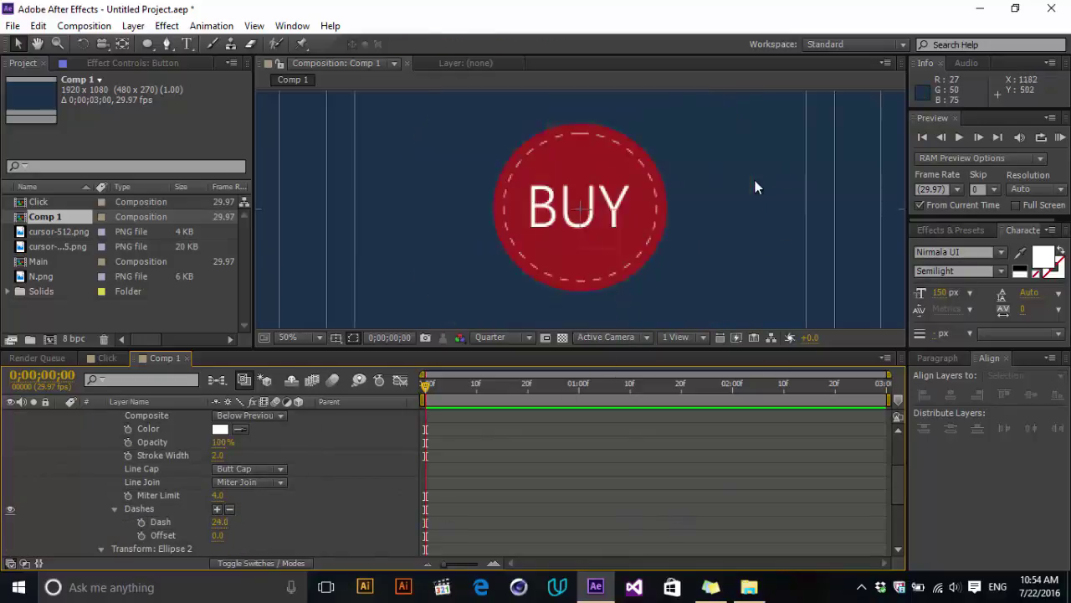
scroll(149, 506, up, 3)
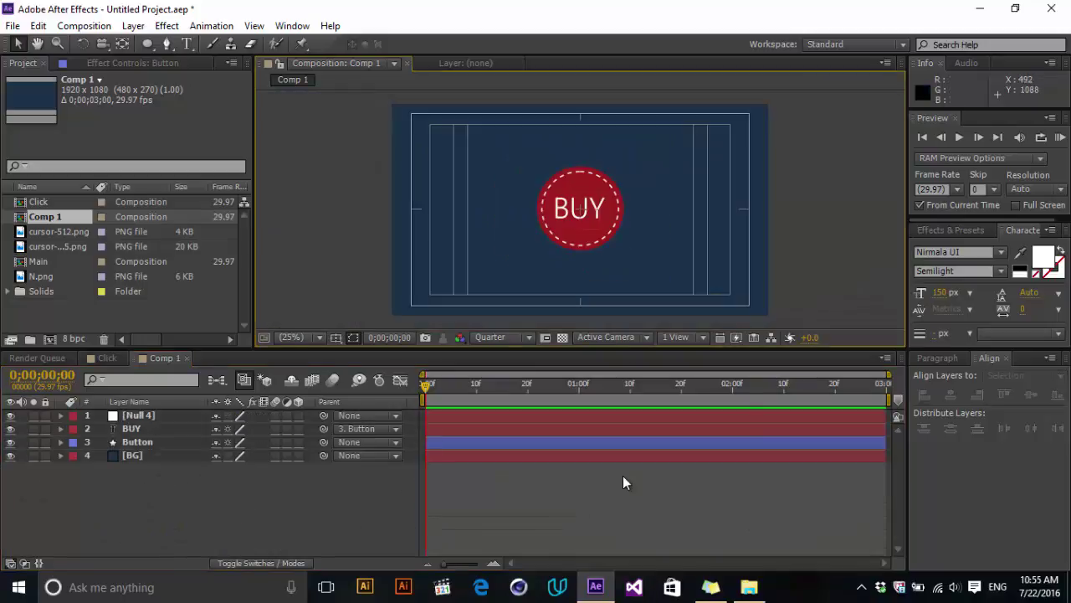
click(623, 475)
Step: Try scaling the null object down to 82%, and undo the scale change
click(144, 415)
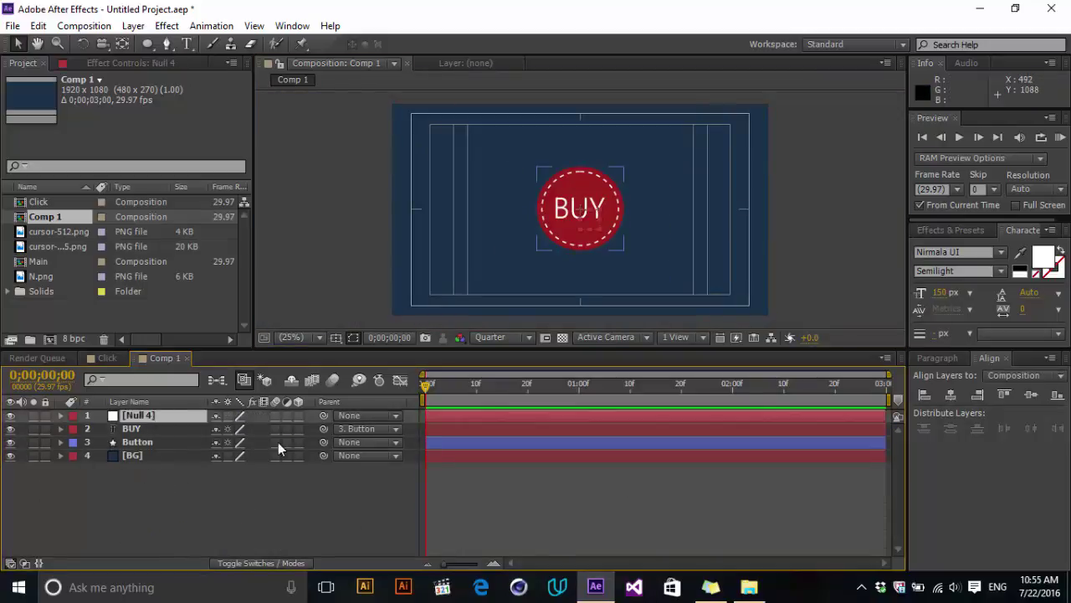
key(s)
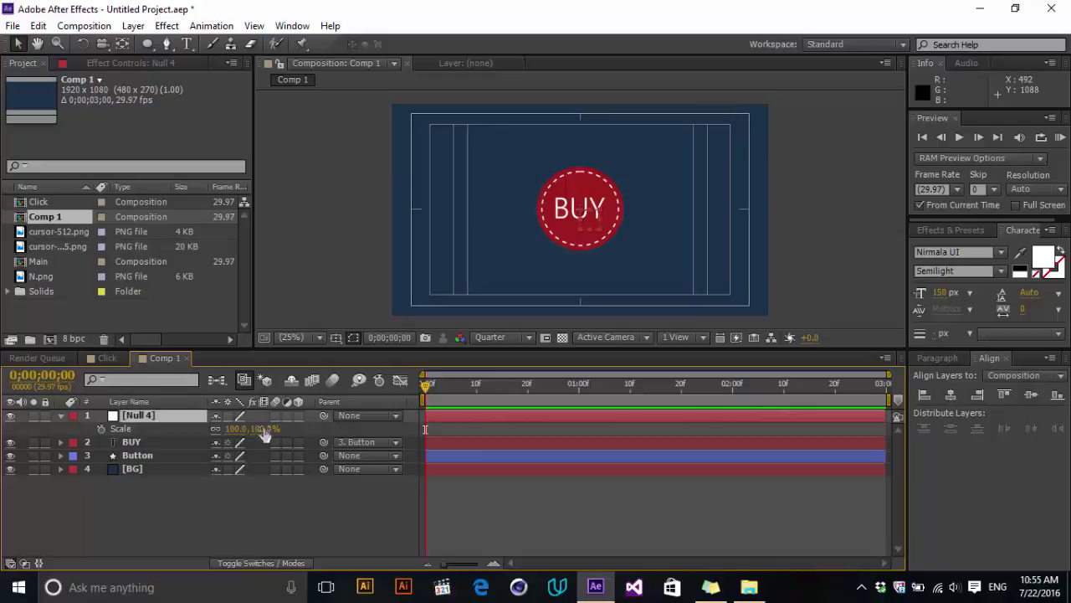
drag(248, 428, 250, 440)
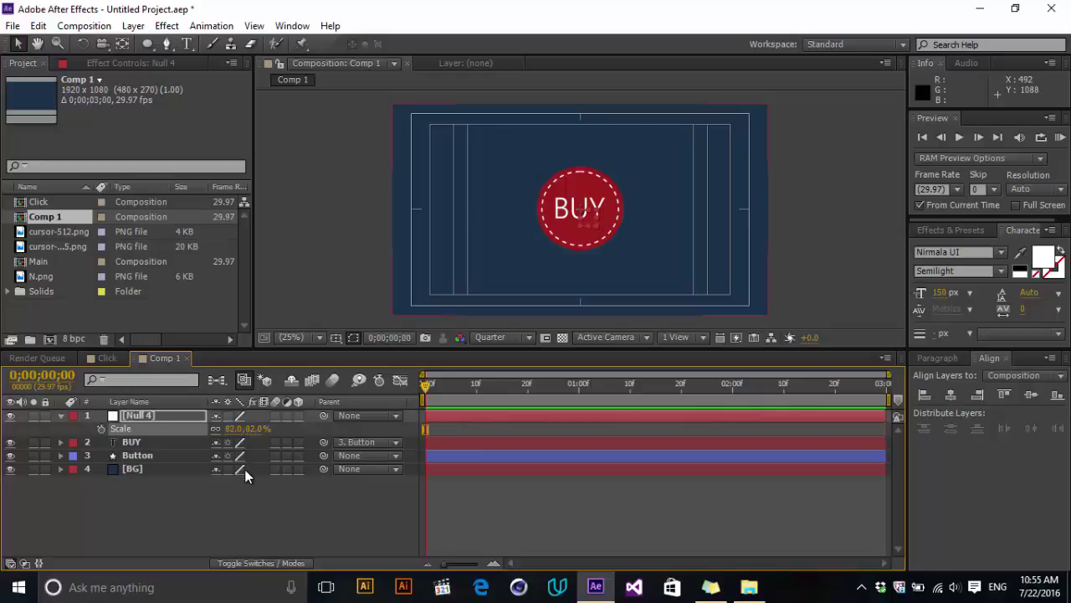
key(ctrl+z)
click(178, 493)
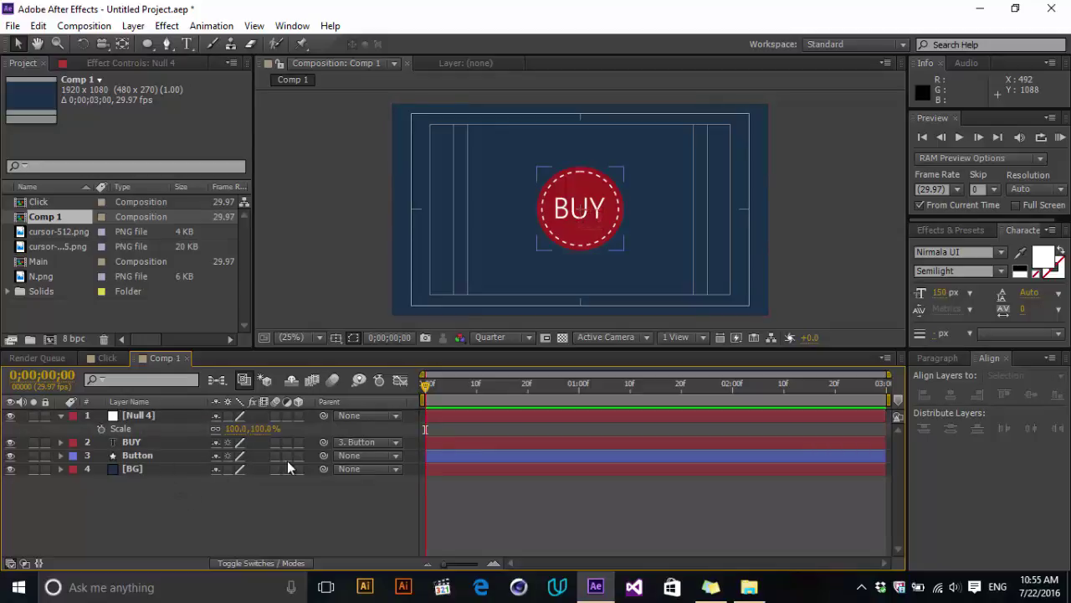
Step: Parent the Button layer to the null object and scale the null to 59%
drag(323, 456, 181, 420)
drag(259, 429, 242, 436)
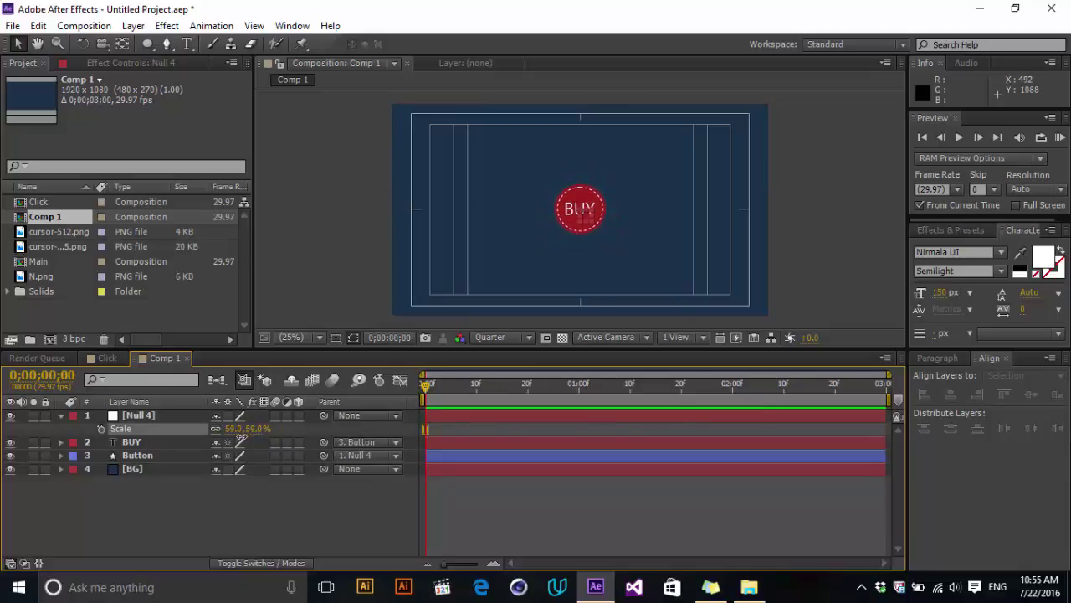
click(649, 538)
click(108, 304)
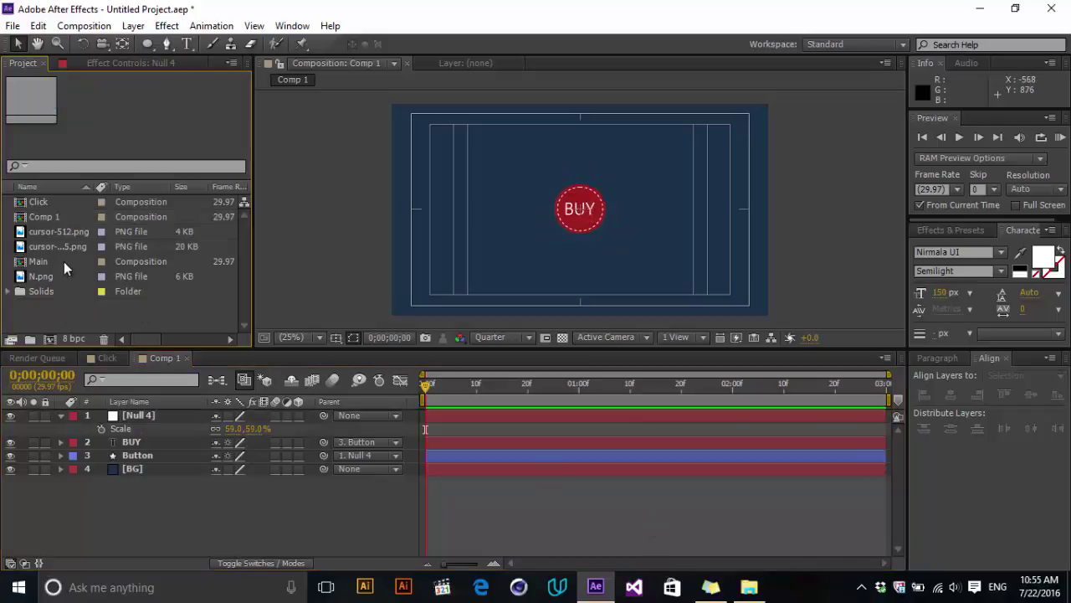
click(67, 249)
drag(62, 231, 605, 235)
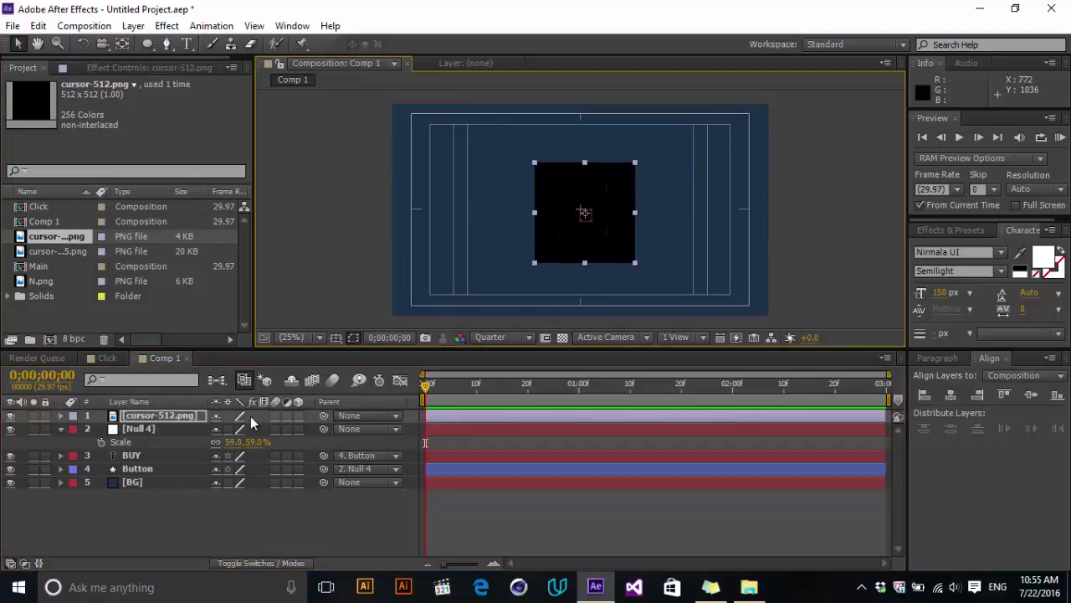
key(Delete)
Step: Place the N.png cursor image over the BUY button and apply the Fill effect to it
drag(42, 276, 627, 227)
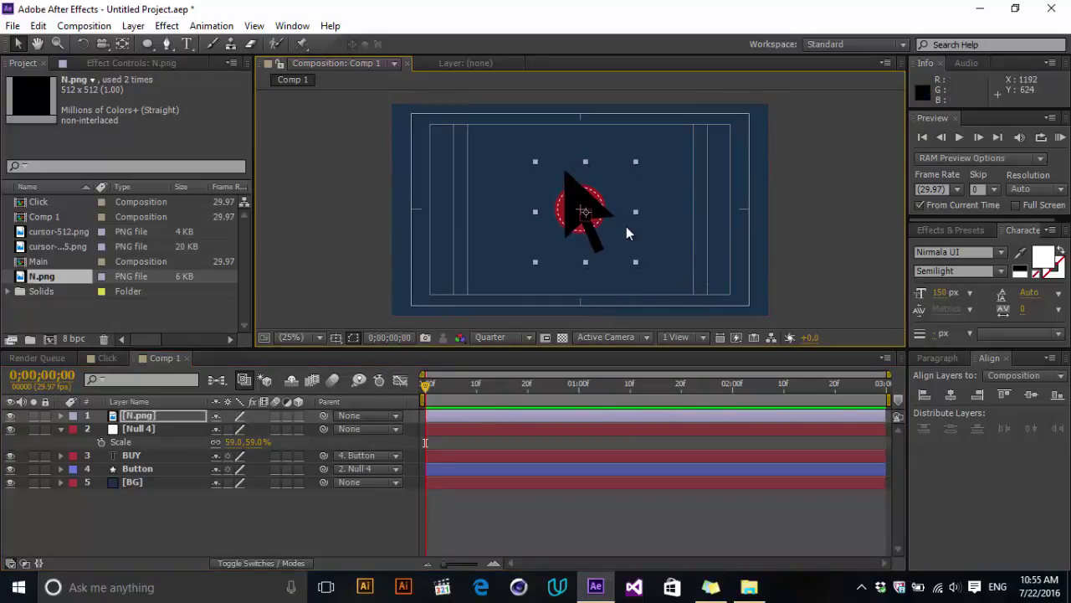
drag(626, 226, 627, 229)
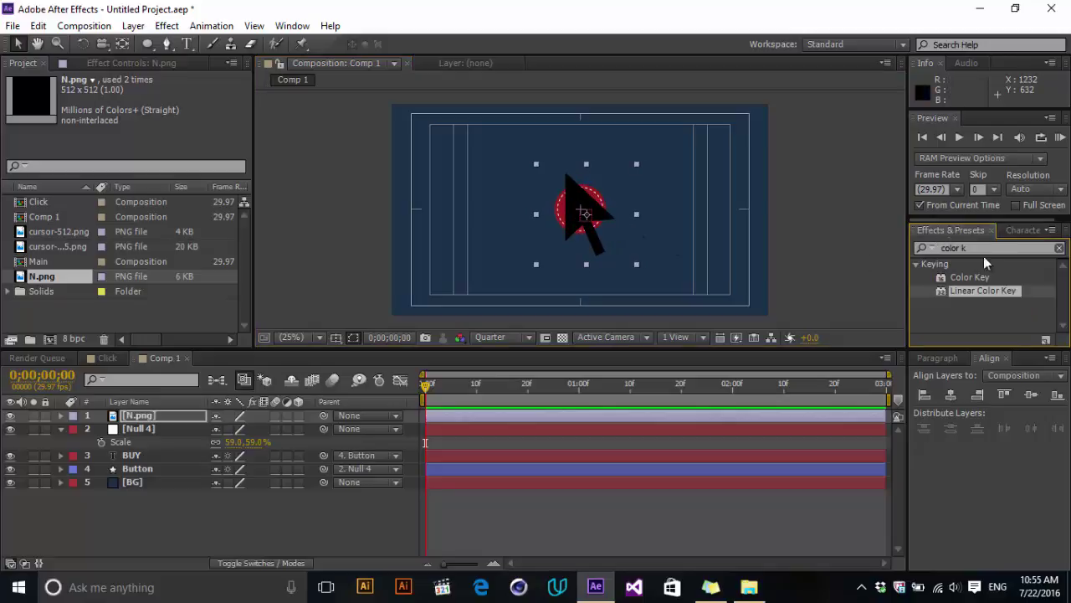
drag(994, 248, 872, 239)
text(fill)
drag(954, 324, 596, 224)
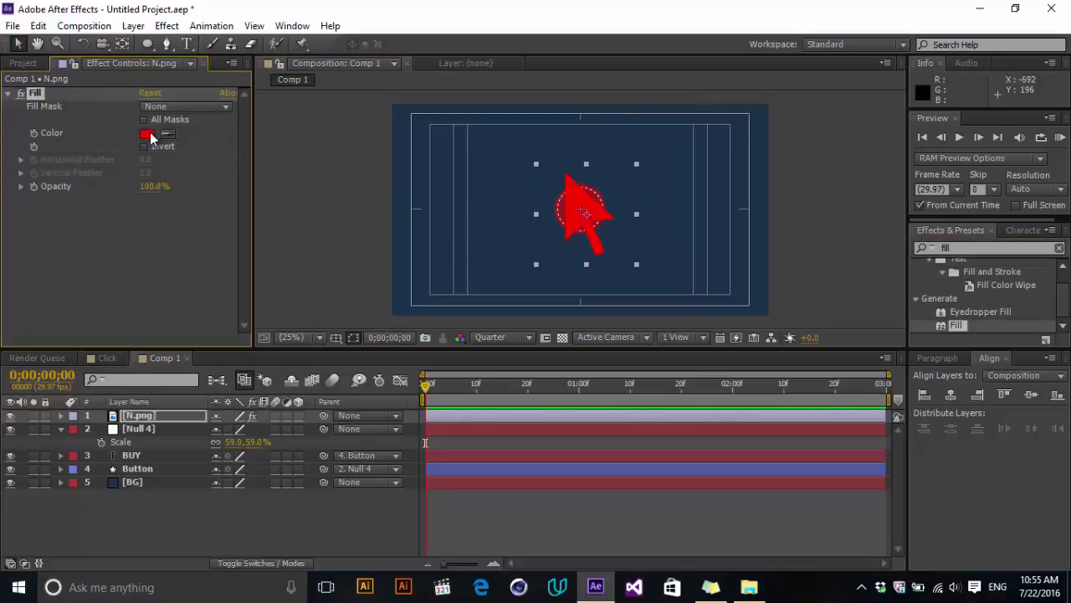
Step: Set the Fill effect's colour on the cursor image to white
click(150, 135)
click(463, 134)
click(803, 137)
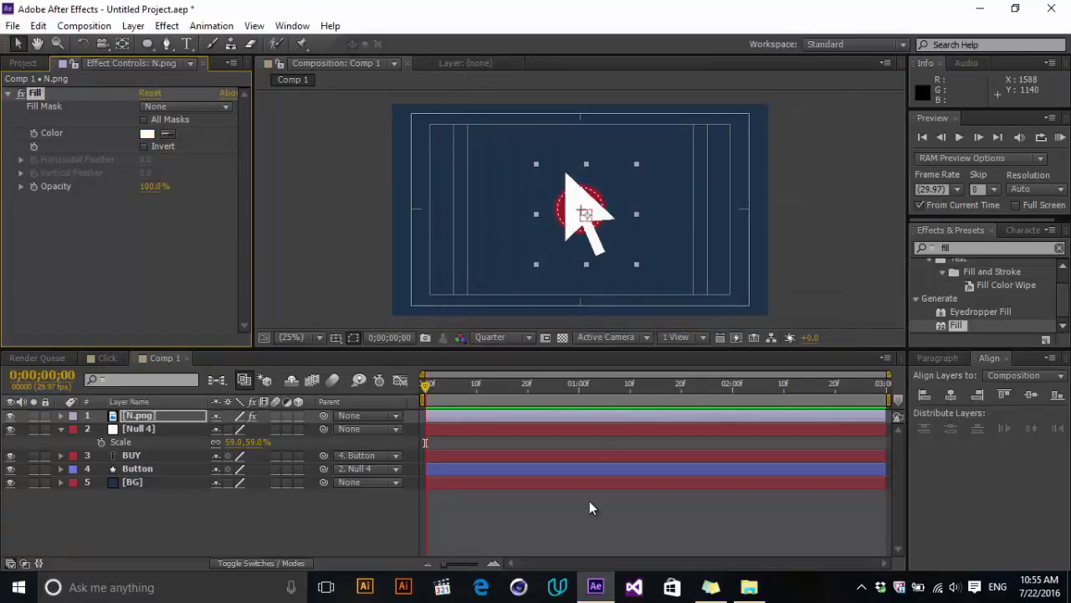
click(586, 512)
Step: Scale the N.png cursor layer to 19% so it fits over the BUY button
click(151, 419)
key(s)
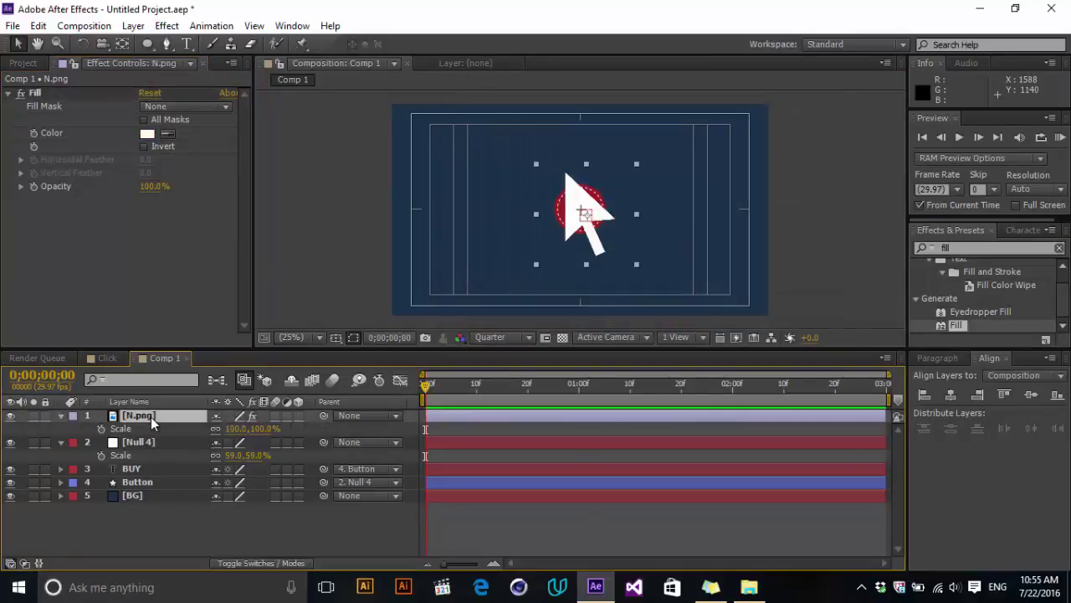
mouse_move(252, 430)
mouse_down()
mouse_move(213, 443)
mouse_move(268, 433)
mouse_move(252, 434)
mouse_up()
scroll(574, 182, up, 1)
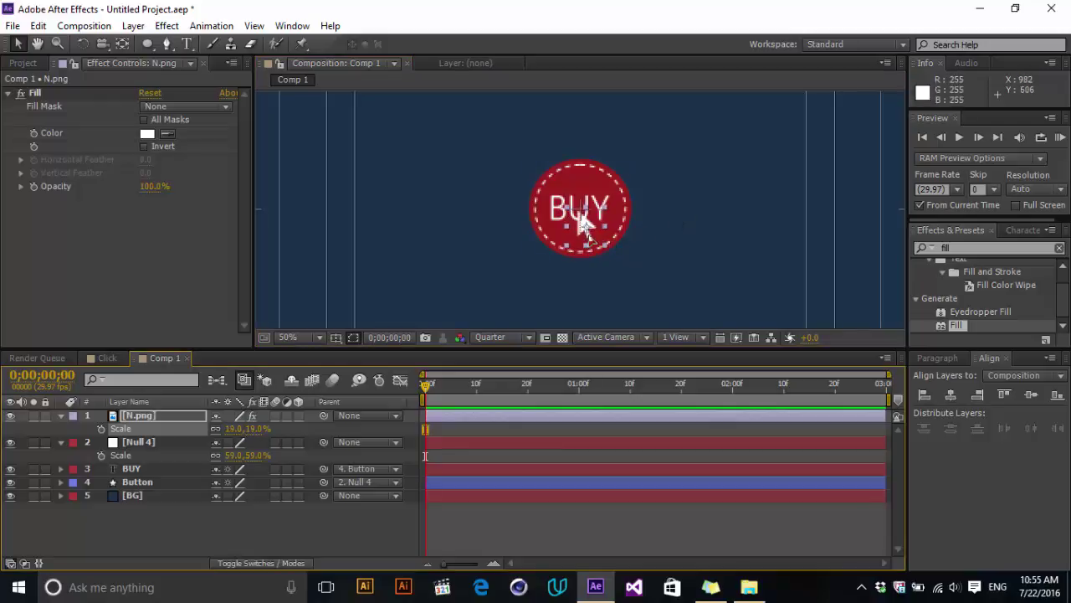
click(293, 337)
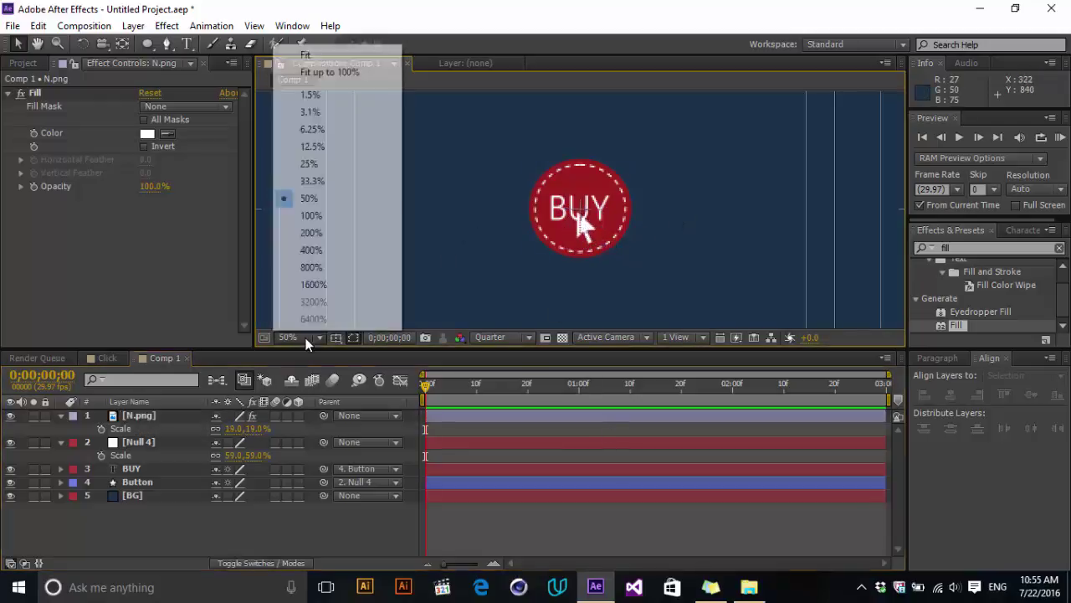
click(343, 77)
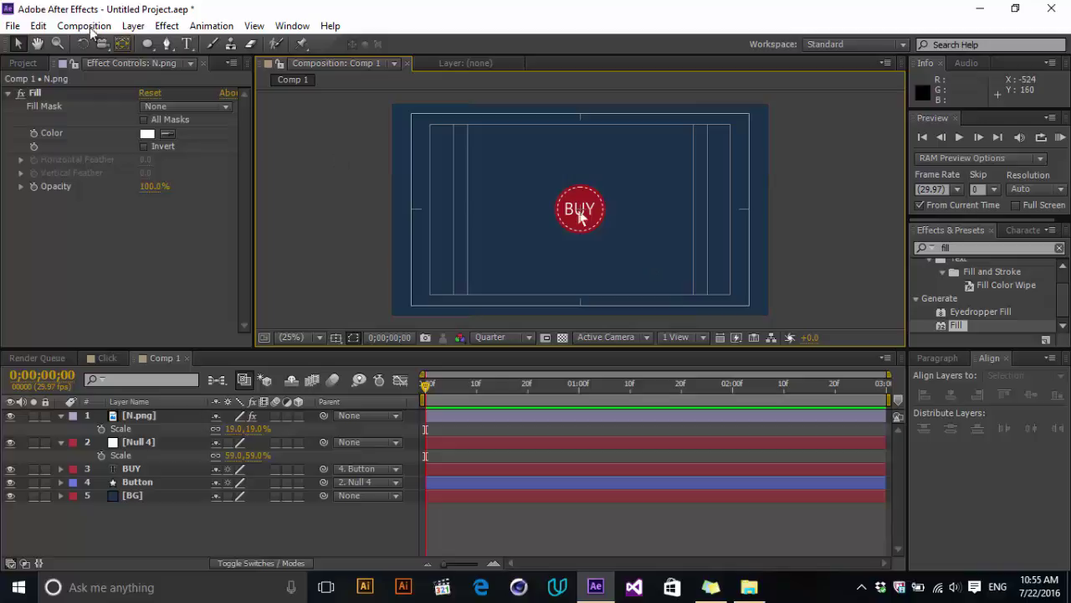
click(23, 65)
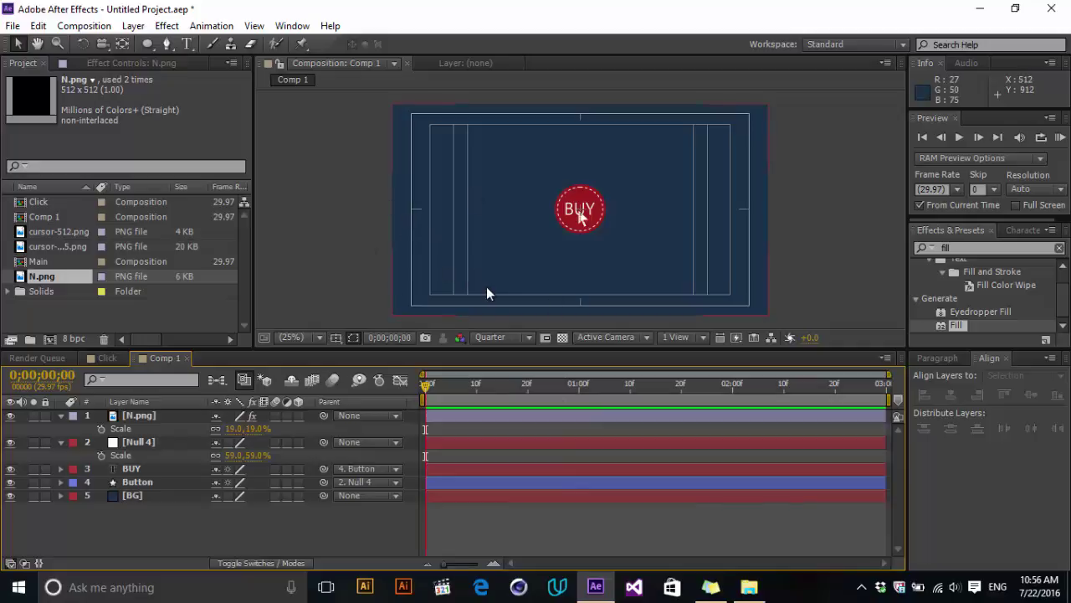
Step: Draw an unfilled looping path with the Pen tool from outside the frame's left edge to just below the BUY button
click(167, 45)
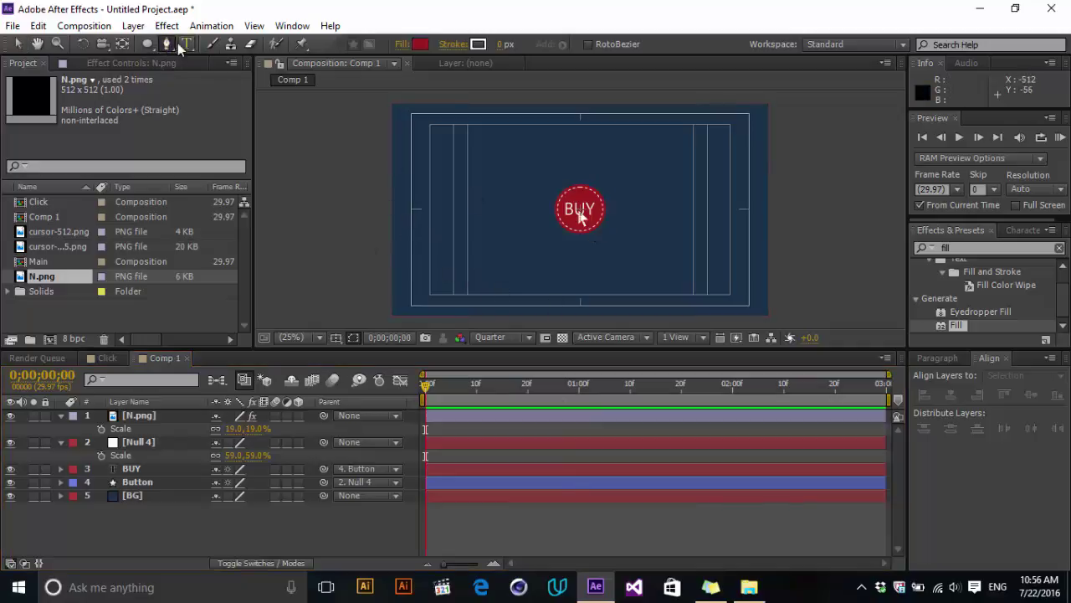
click(399, 44)
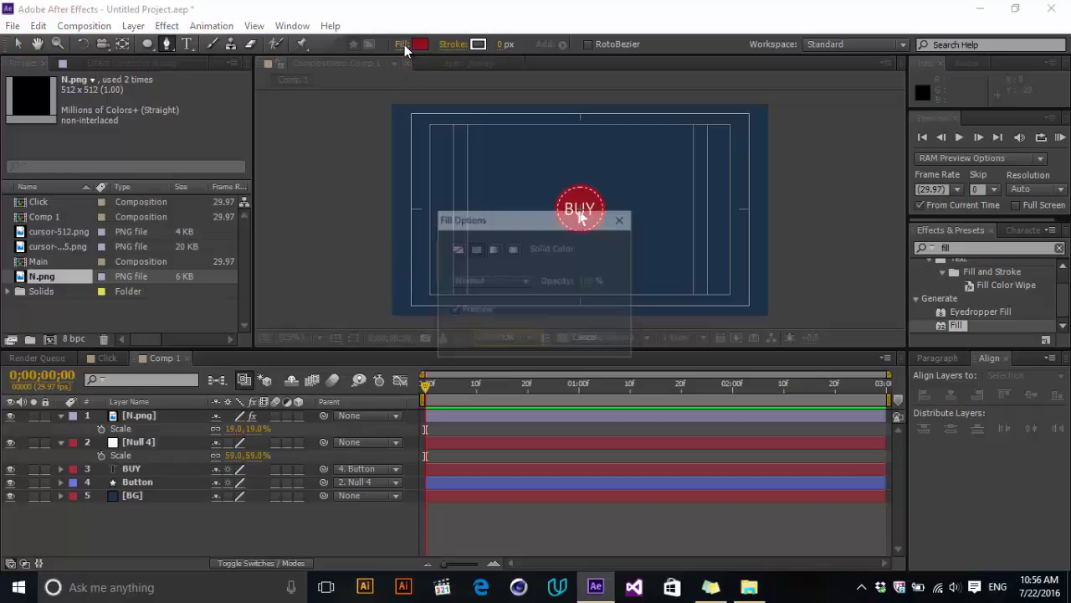
click(456, 249)
click(515, 339)
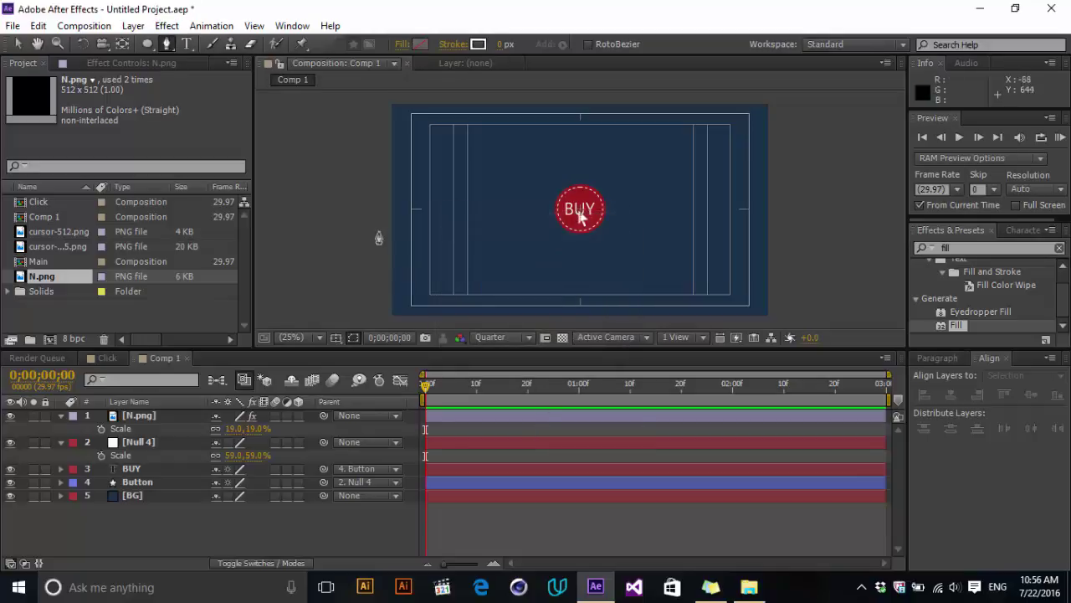
click(380, 248)
drag(430, 286, 455, 287)
drag(496, 254, 449, 251)
drag(467, 294, 491, 291)
click(533, 286)
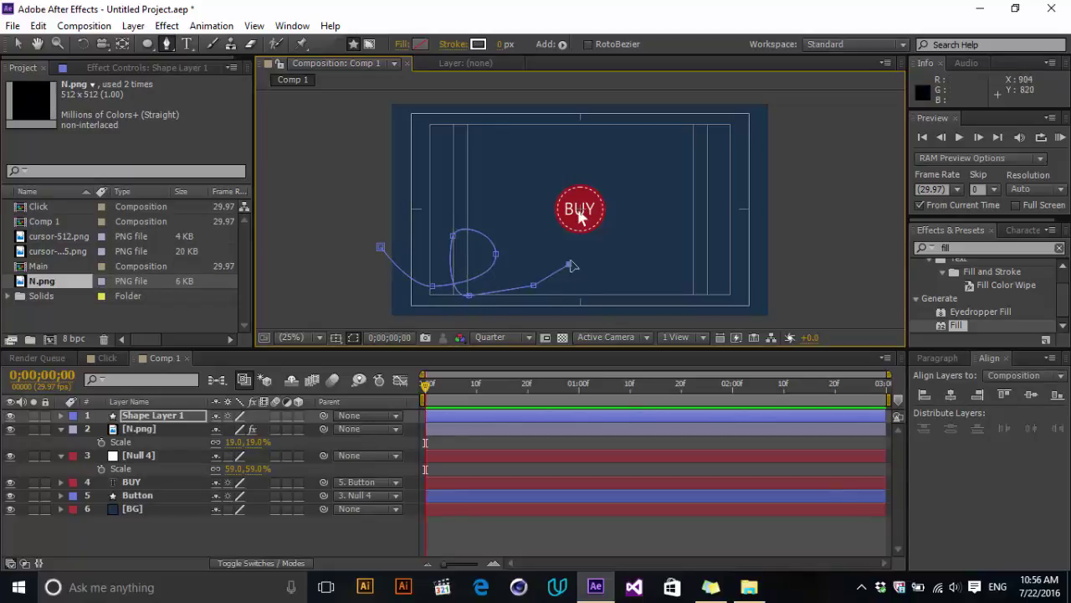
click(17, 44)
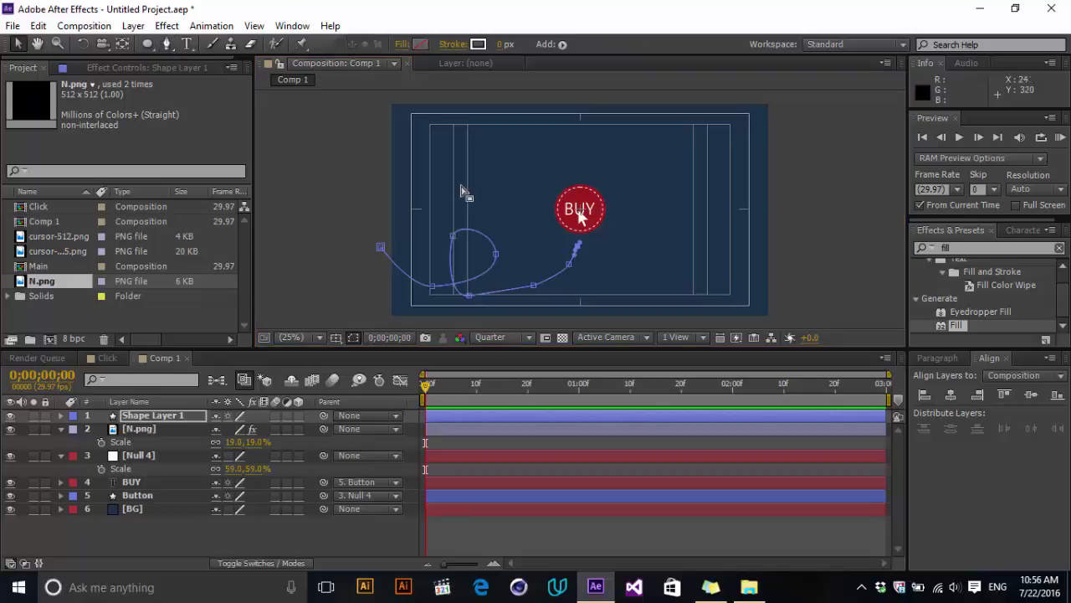
Step: Reshape the path's loop into a narrower upright oval by adjusting its anchor points and curve handles
scroll(477, 208, up, 1)
drag(506, 248, 654, 112)
drag(331, 147, 293, 120)
drag(427, 213, 467, 141)
scroll(527, 147, up, 2)
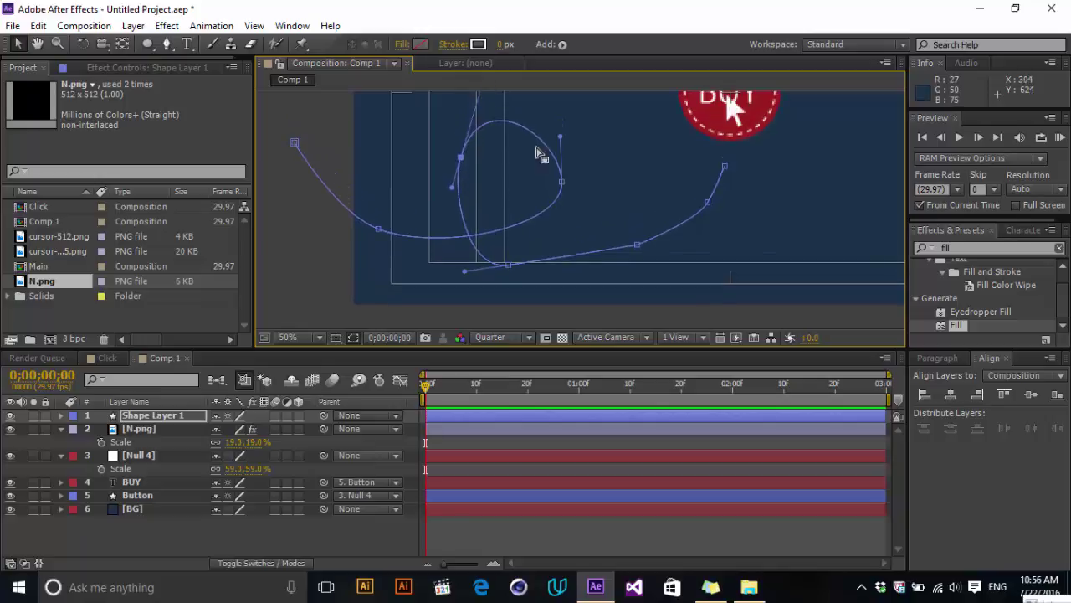
drag(562, 181, 544, 181)
drag(543, 136, 553, 108)
drag(544, 182, 547, 171)
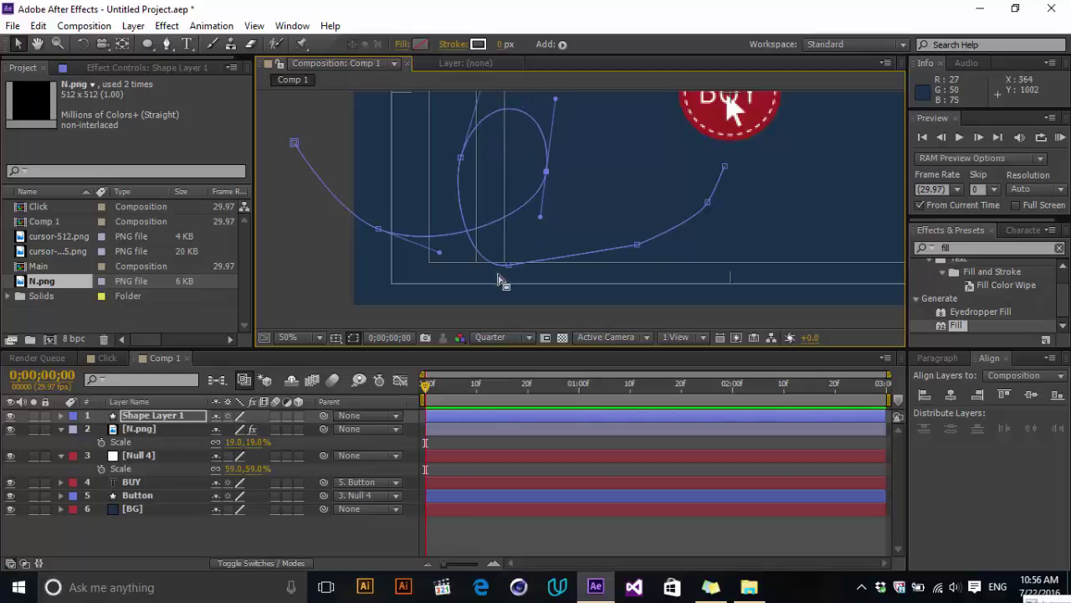
Step: Smooth the path's curve beneath the loop and delete the anchor point that follows it
drag(644, 245, 648, 258)
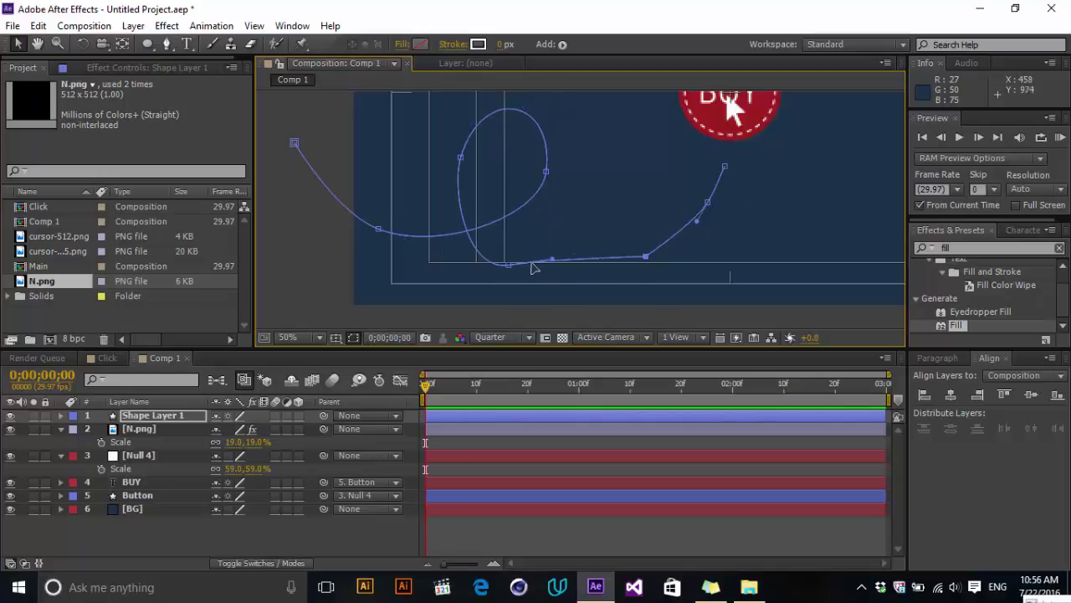
drag(552, 259, 580, 276)
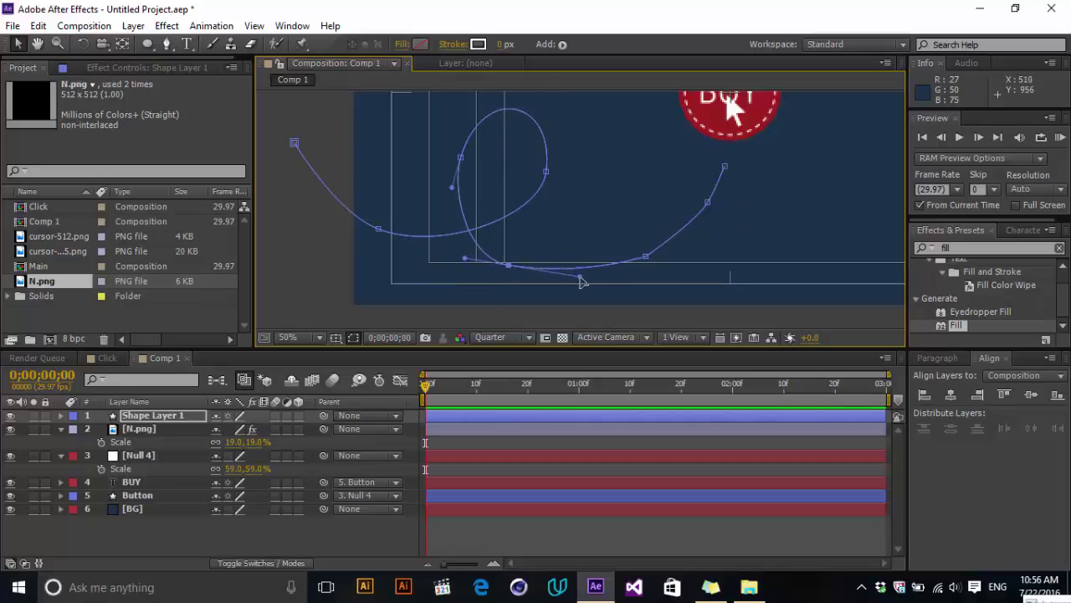
drag(515, 268, 517, 259)
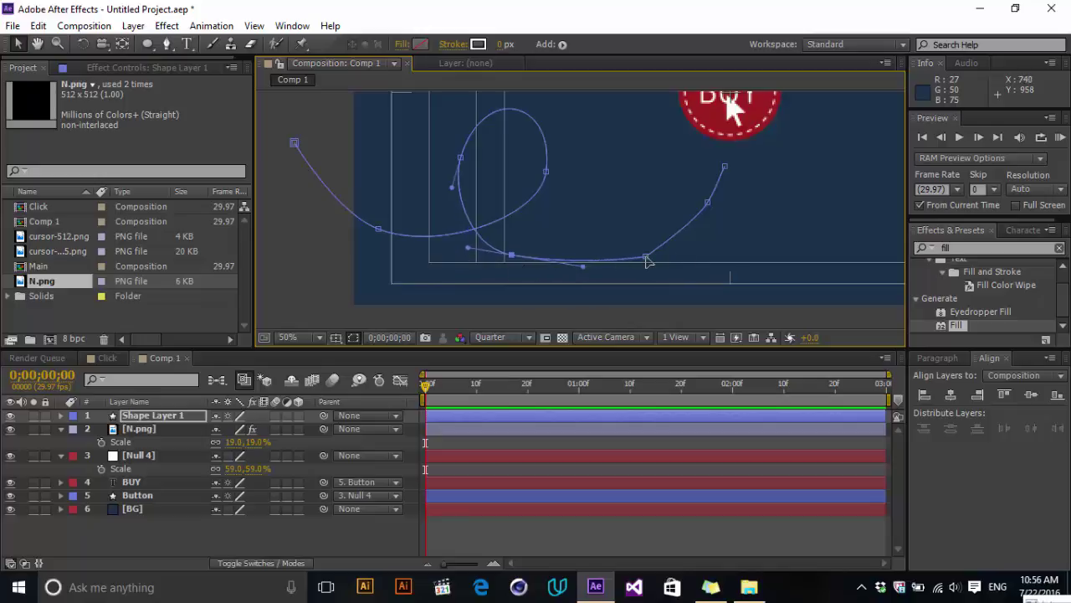
key(Delete)
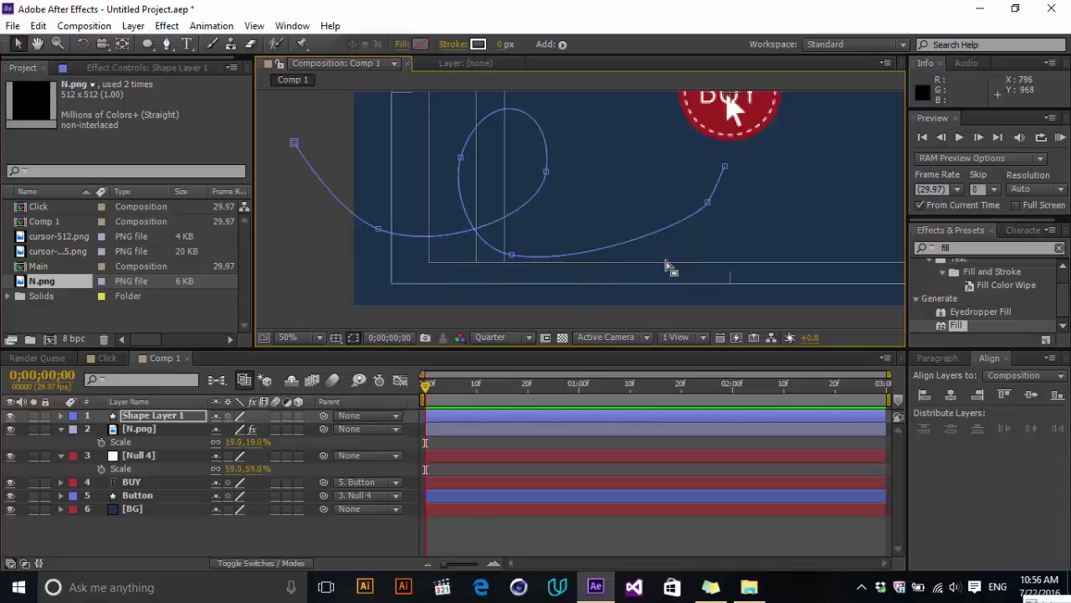
Step: Lower the bend before the path's end and move the end point to the BUY button's lower edge
drag(703, 208, 687, 233)
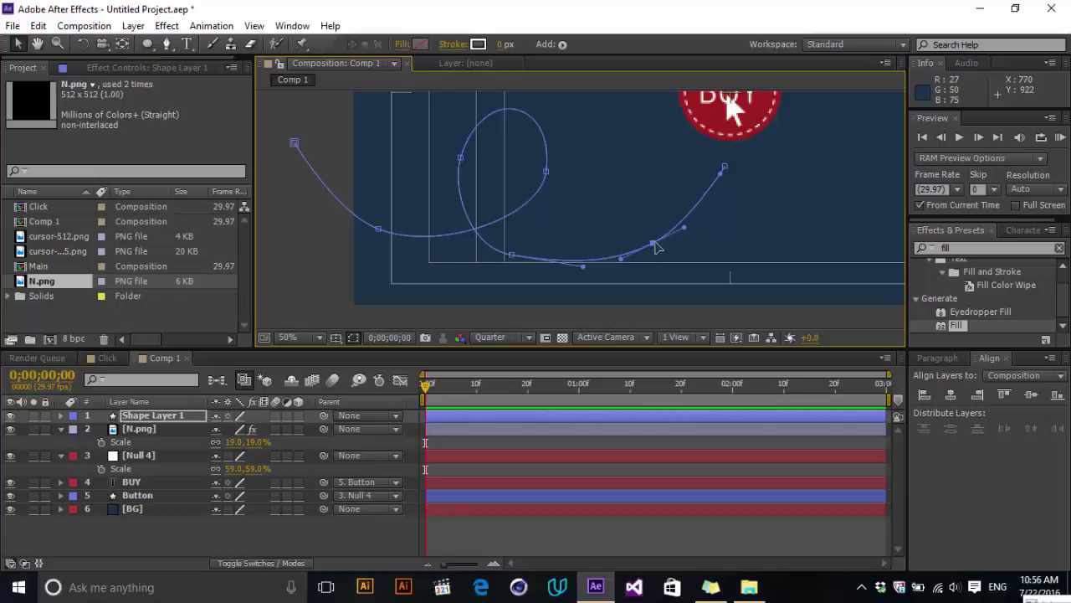
drag(724, 168, 733, 189)
drag(686, 230, 667, 241)
Step: Widen the loop slightly and fine-tune the curve handles along the loop and the bend leading to the BUY button
drag(465, 160, 454, 158)
click(547, 175)
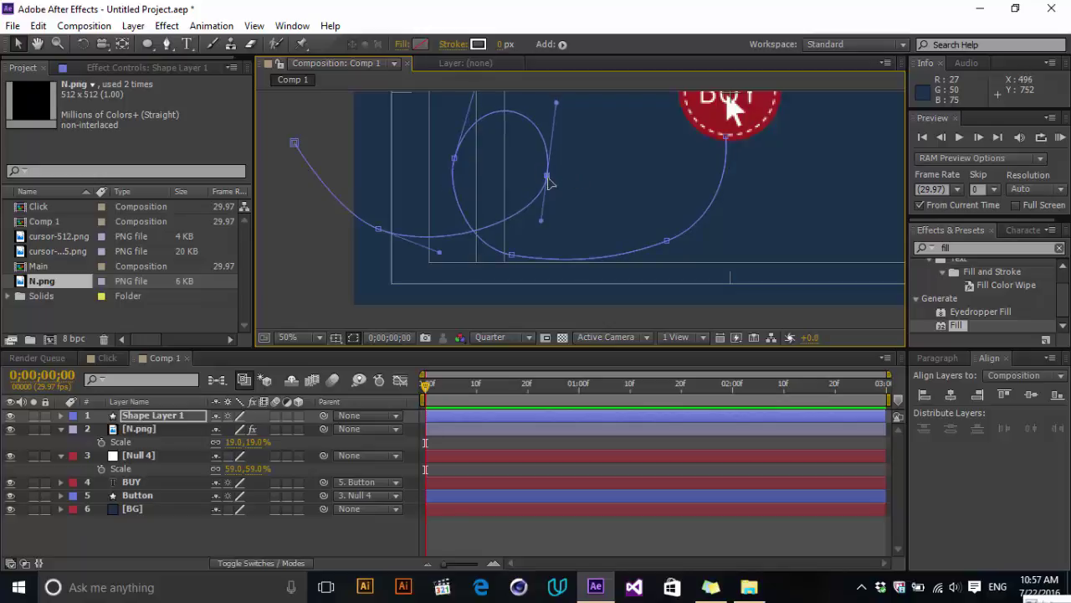
drag(542, 224, 540, 237)
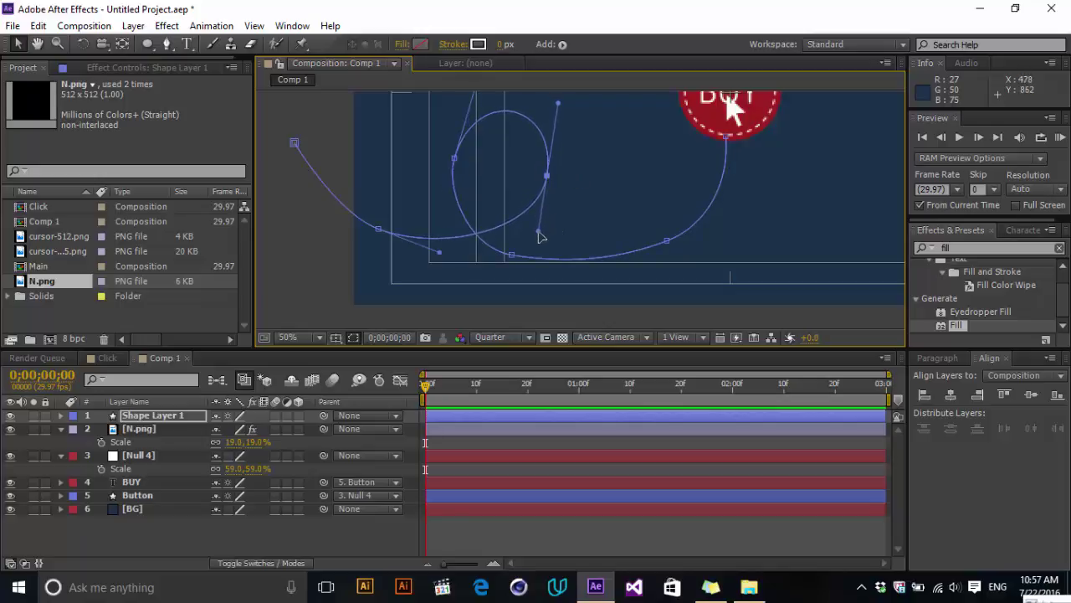
drag(563, 103, 563, 115)
drag(705, 191, 679, 218)
click(641, 282)
drag(681, 266, 667, 272)
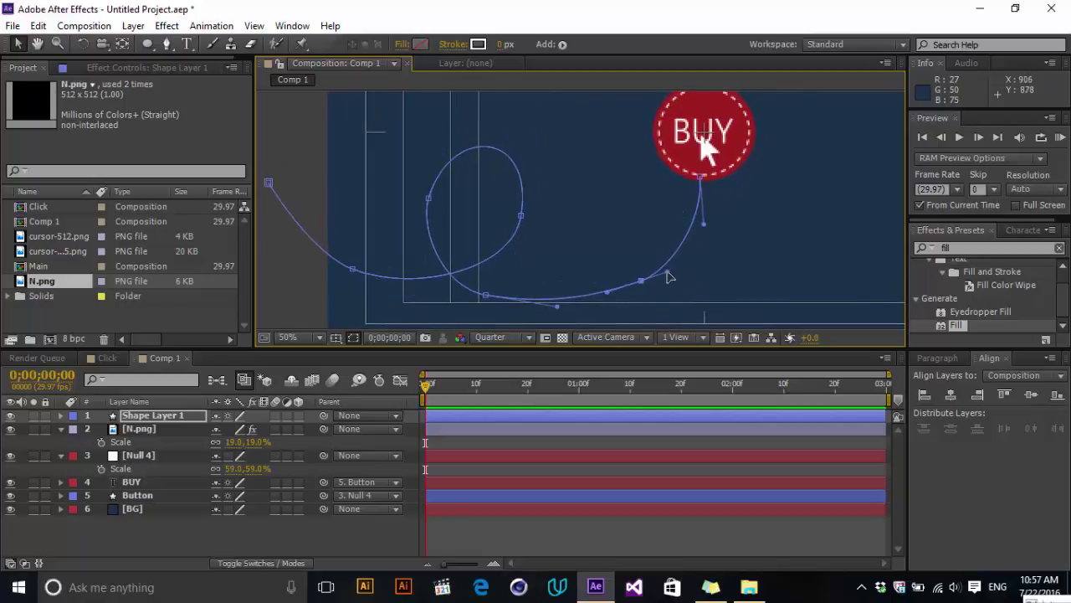
Step: Set the stroke width of the looping path on Shape Layer 1 to 2 px
click(742, 441)
click(153, 417)
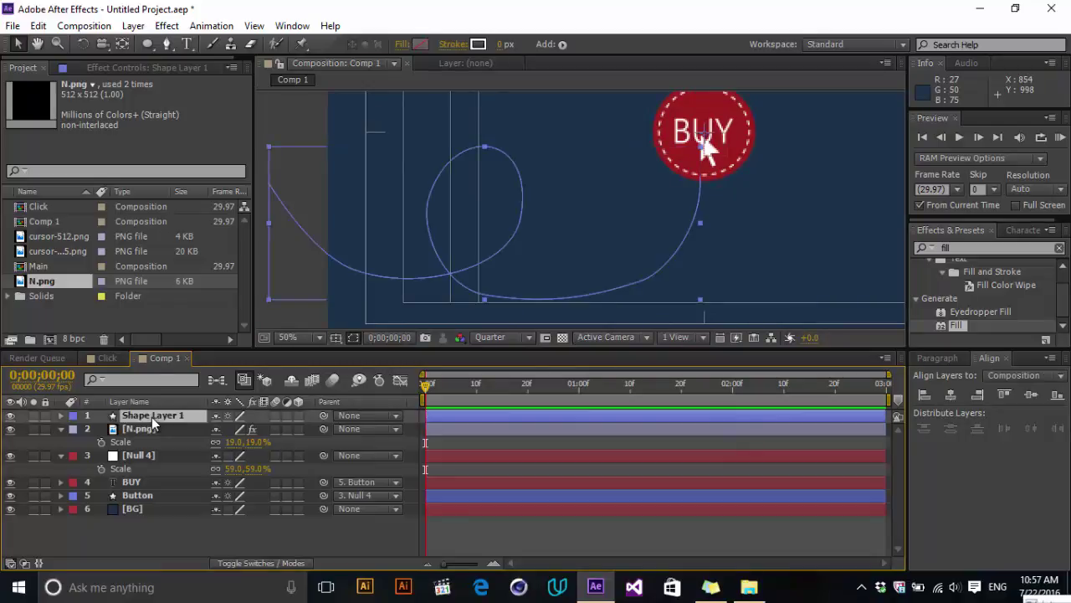
click(501, 44)
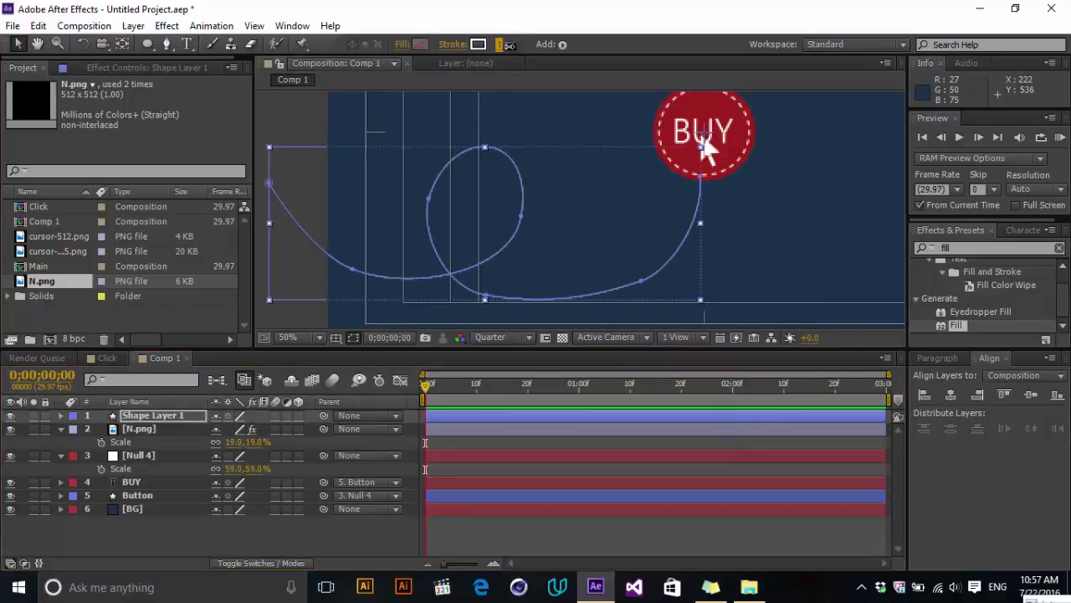
click(545, 437)
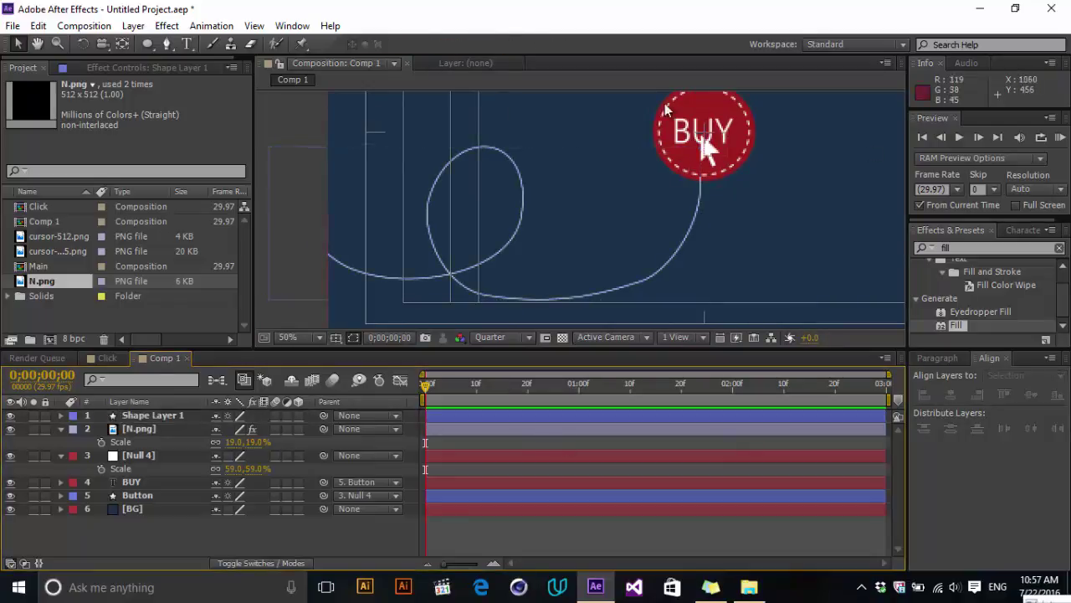
Step: Smooth the kink in Path 1's bend below the BUY button by adjusting the curve handle of its anchor point
click(658, 271)
scroll(698, 280, up, 1)
drag(698, 281, 637, 154)
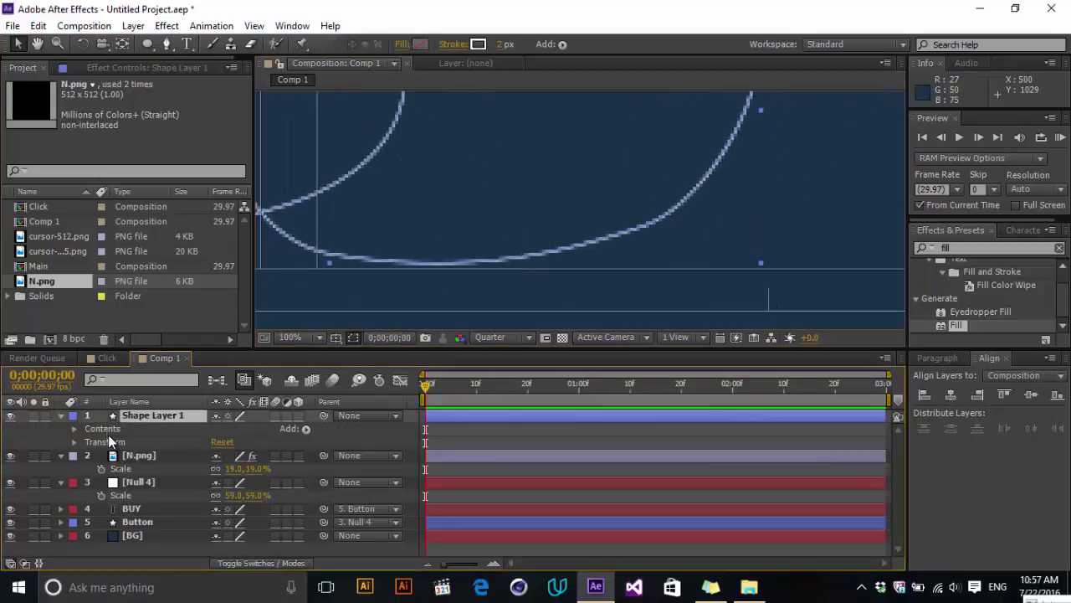
click(107, 432)
click(74, 428)
click(108, 444)
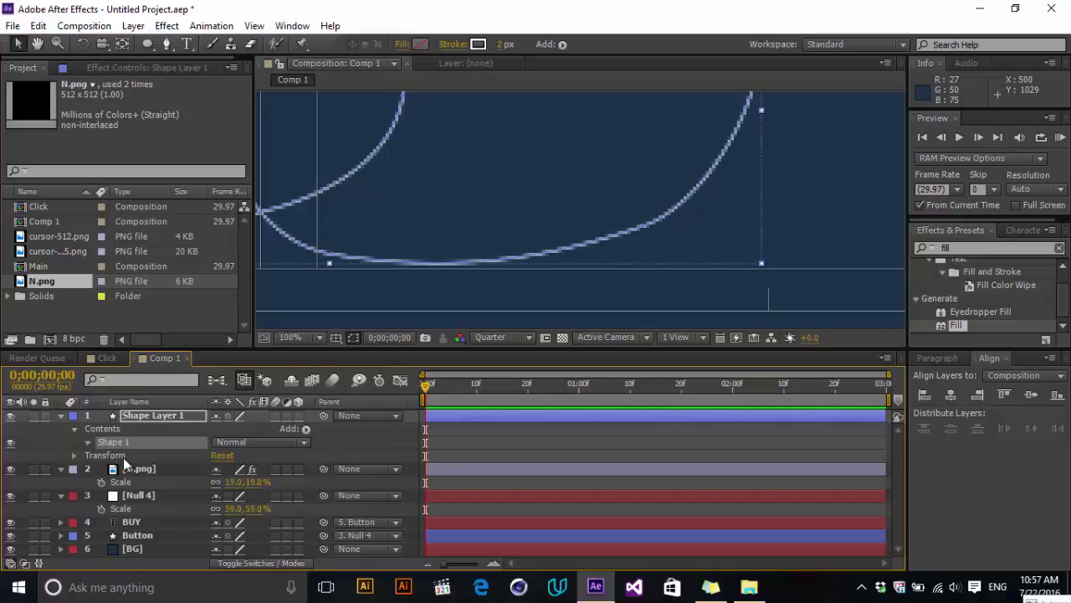
click(87, 441)
click(123, 455)
click(653, 233)
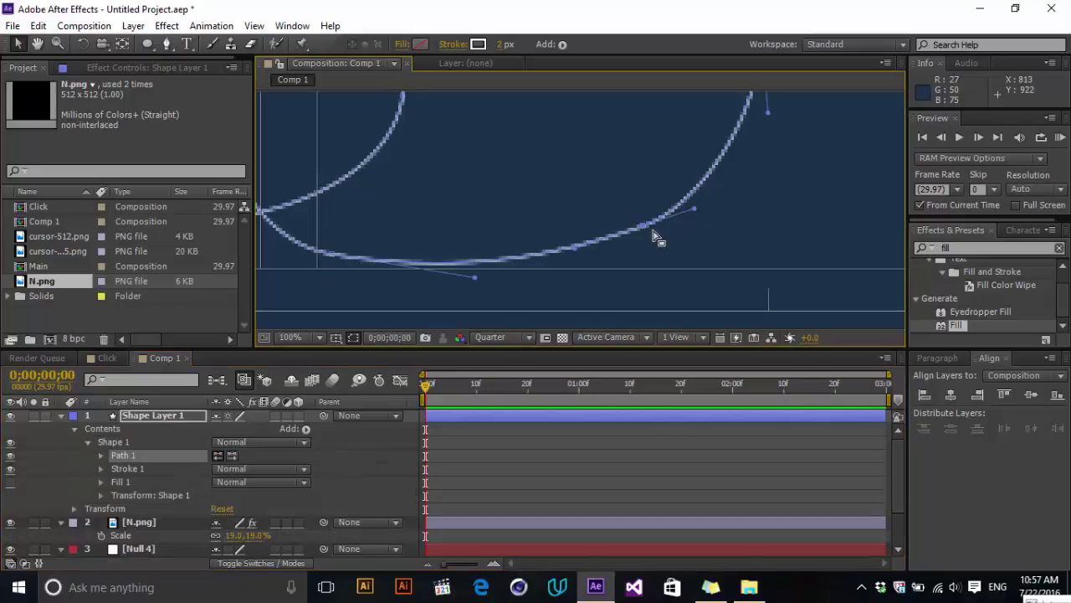
drag(695, 211, 711, 260)
click(691, 466)
scroll(731, 212, down, 1)
click(468, 295)
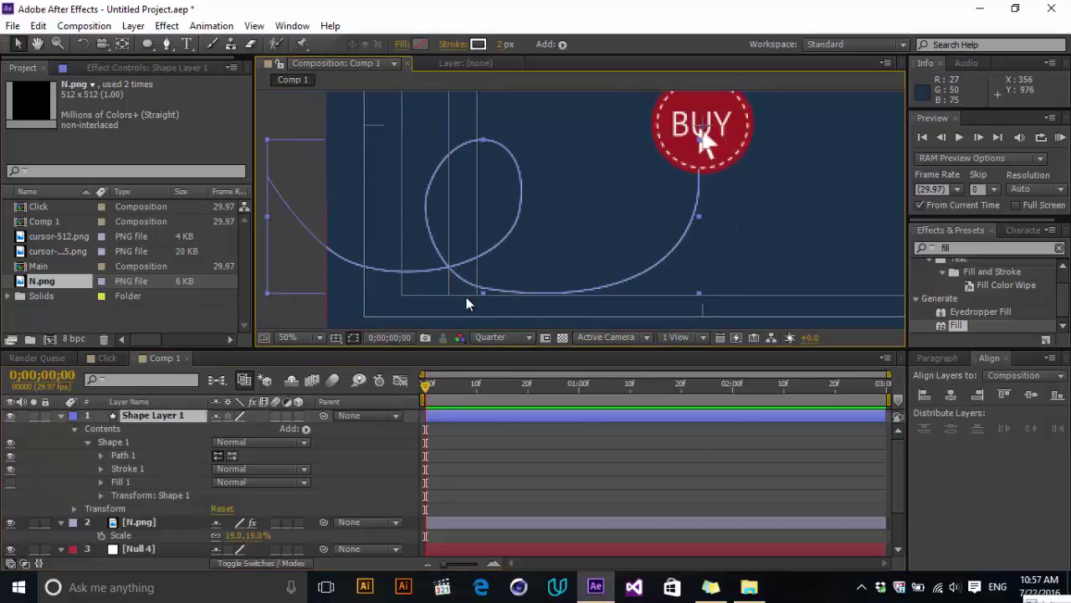
Step: Delete Fill 1 from the looping path's Shape 1 group
click(122, 456)
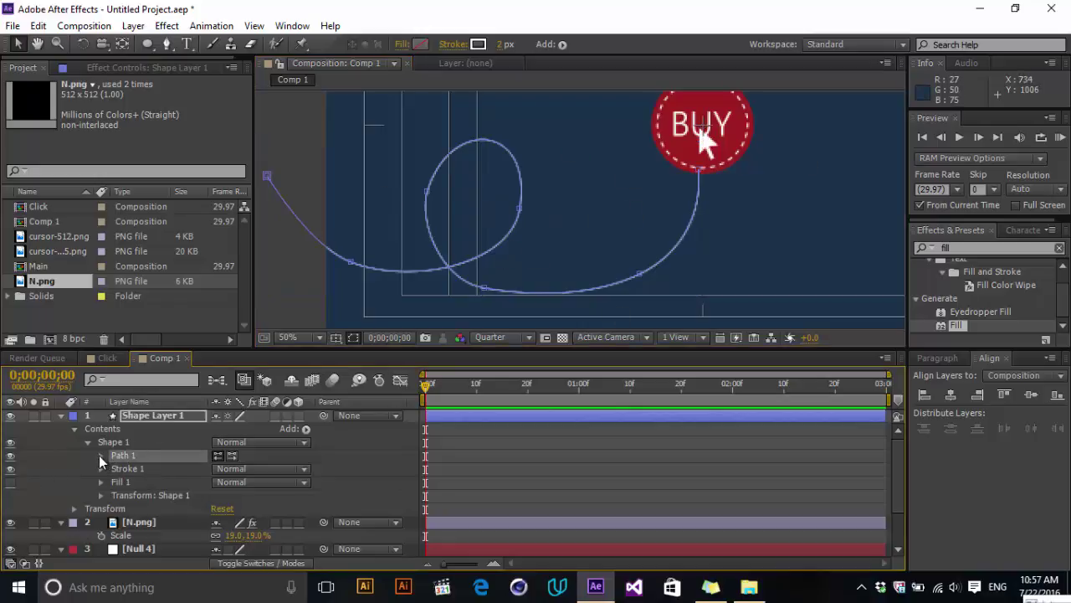
click(118, 483)
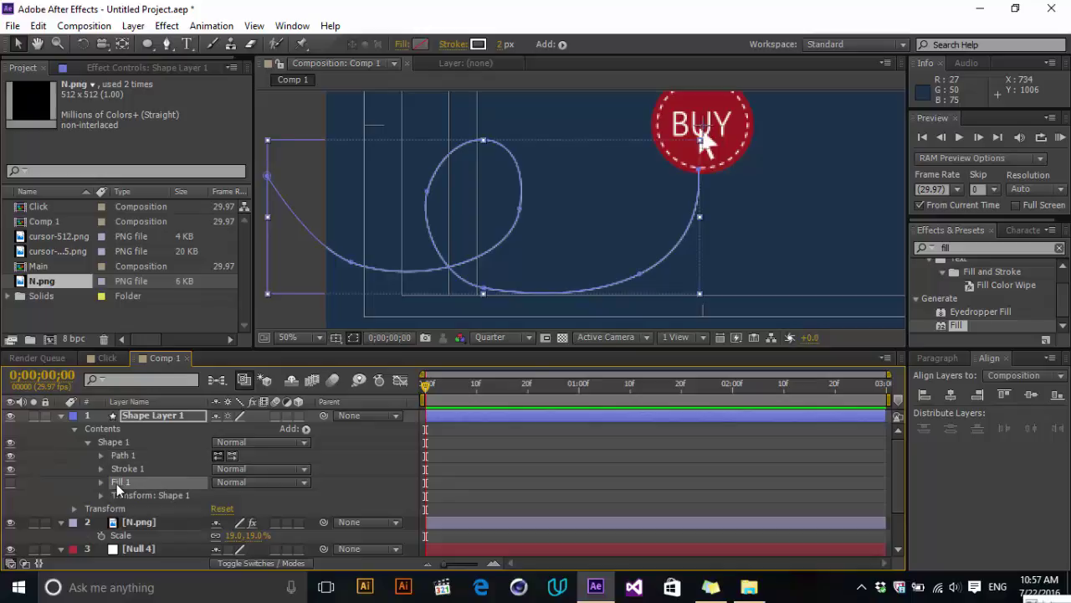
key(Delete)
Step: Dash Stroke 1 with a dash length of 16 and a miter limit of 14, hiding the shape path outlines
click(101, 468)
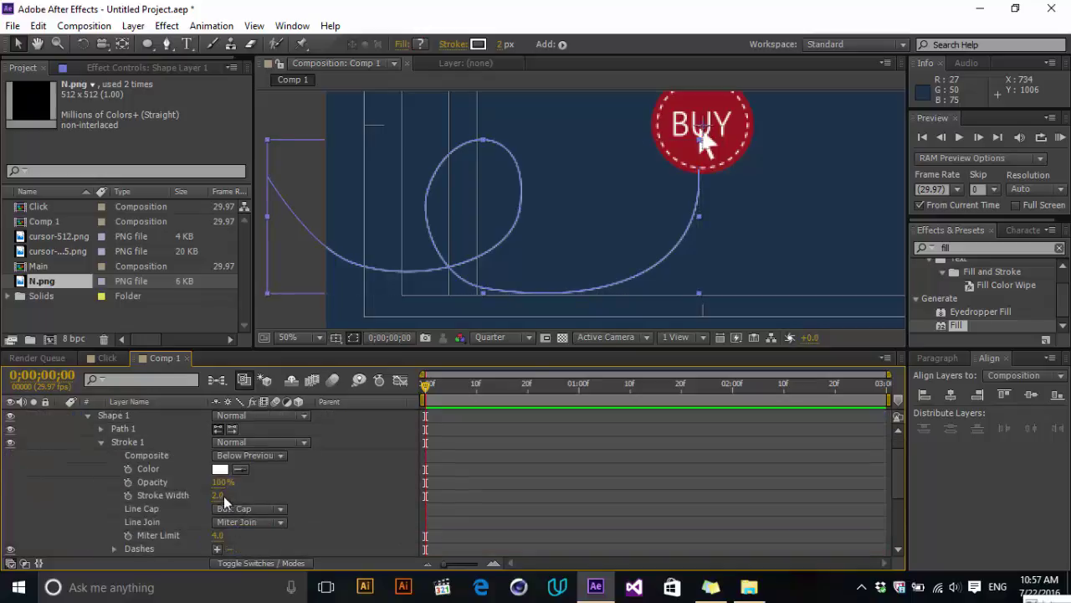
drag(221, 493, 218, 493)
click(385, 487)
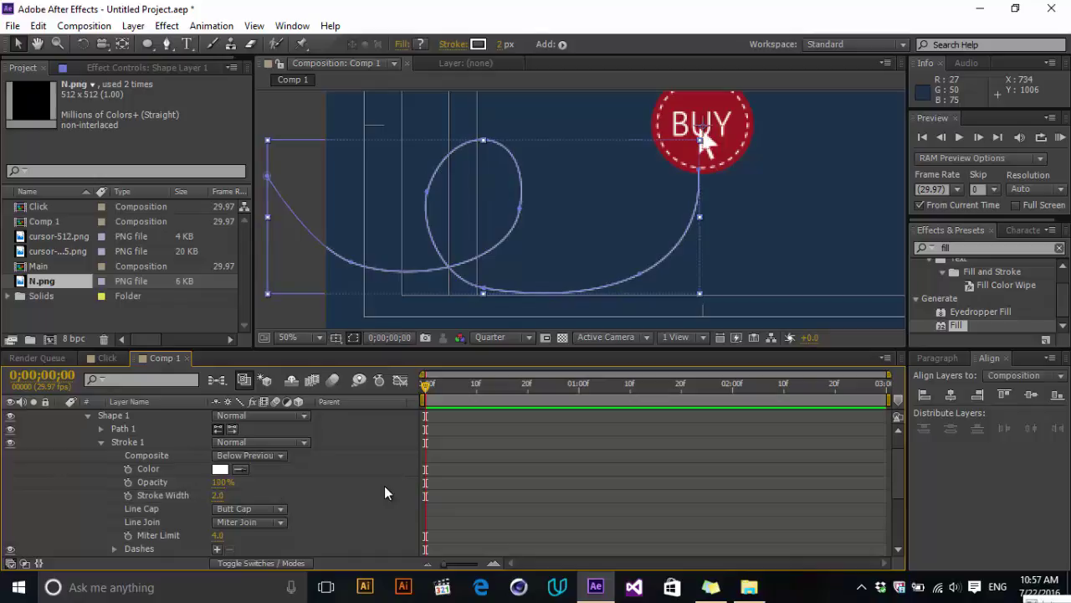
click(216, 549)
click(349, 338)
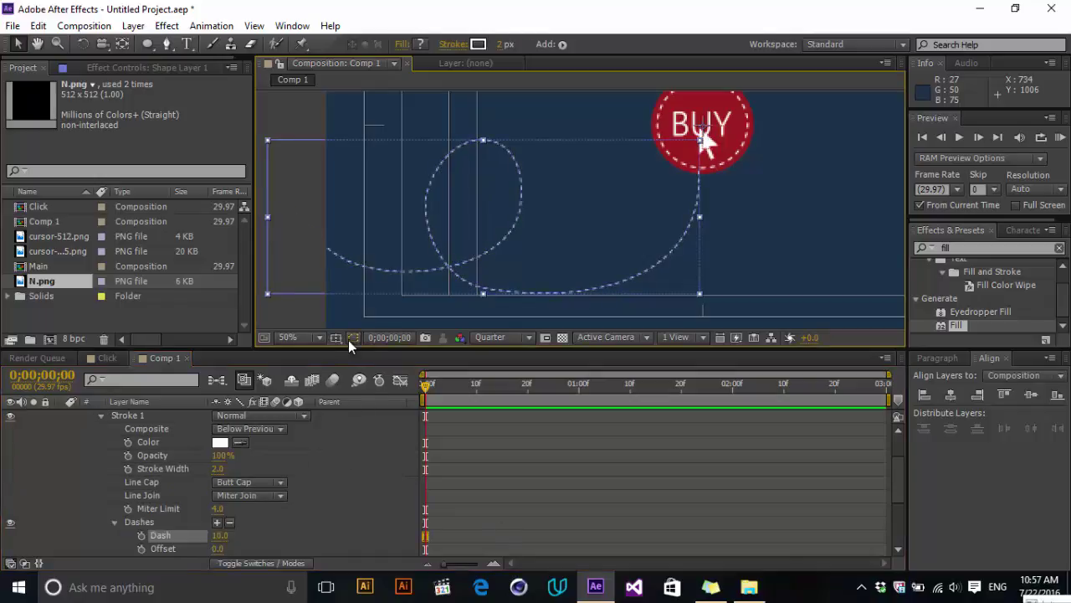
click(236, 551)
mouse_move(216, 508)
mouse_down()
mouse_move(251, 533)
mouse_move(339, 519)
mouse_up()
click(265, 542)
click(773, 236)
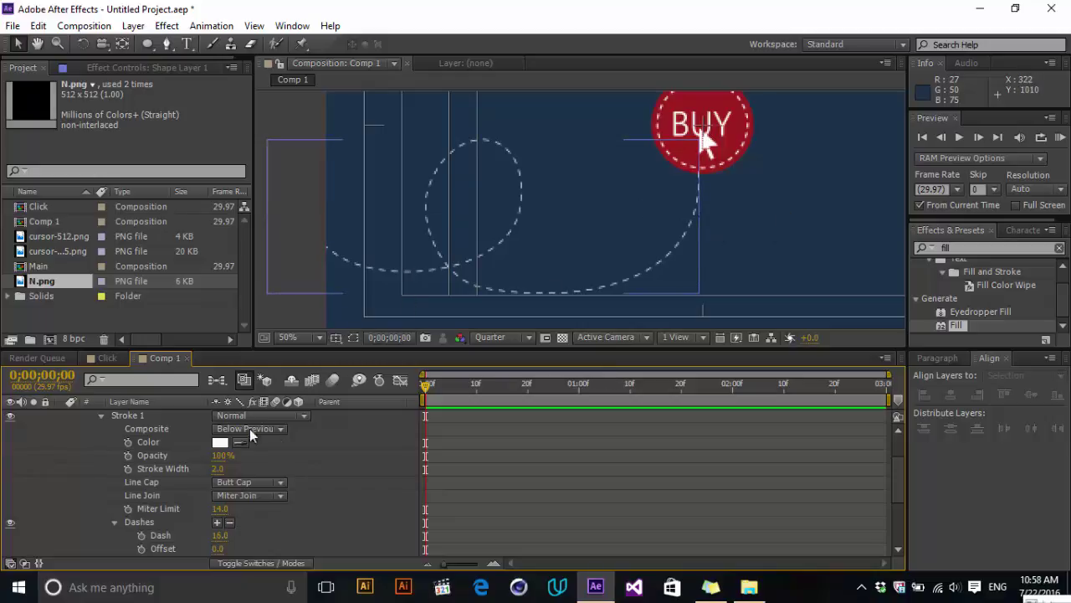
Step: Collapse the Stroke 1 properties and rename Shape Layer 1 as Path
scroll(142, 477, up, 2)
click(102, 455)
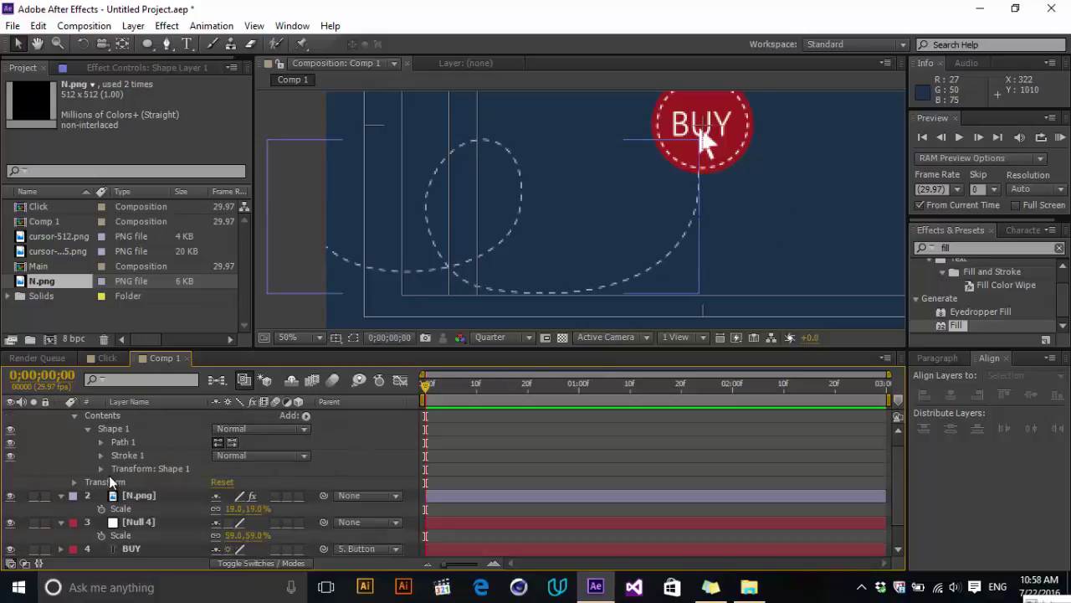
scroll(231, 410, up, 1)
click(148, 416)
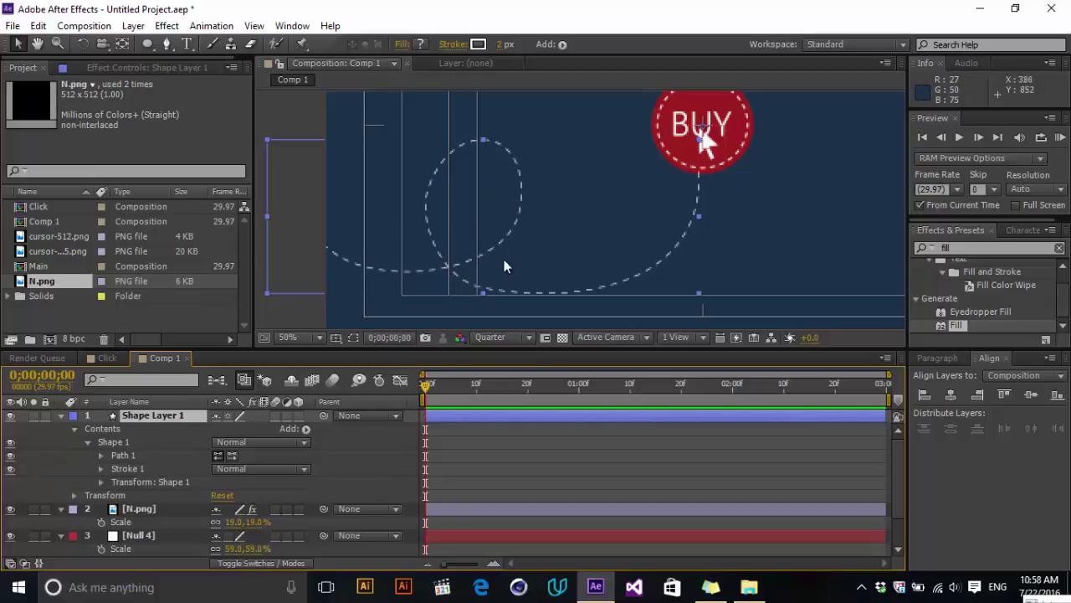
click(166, 420)
key(Return)
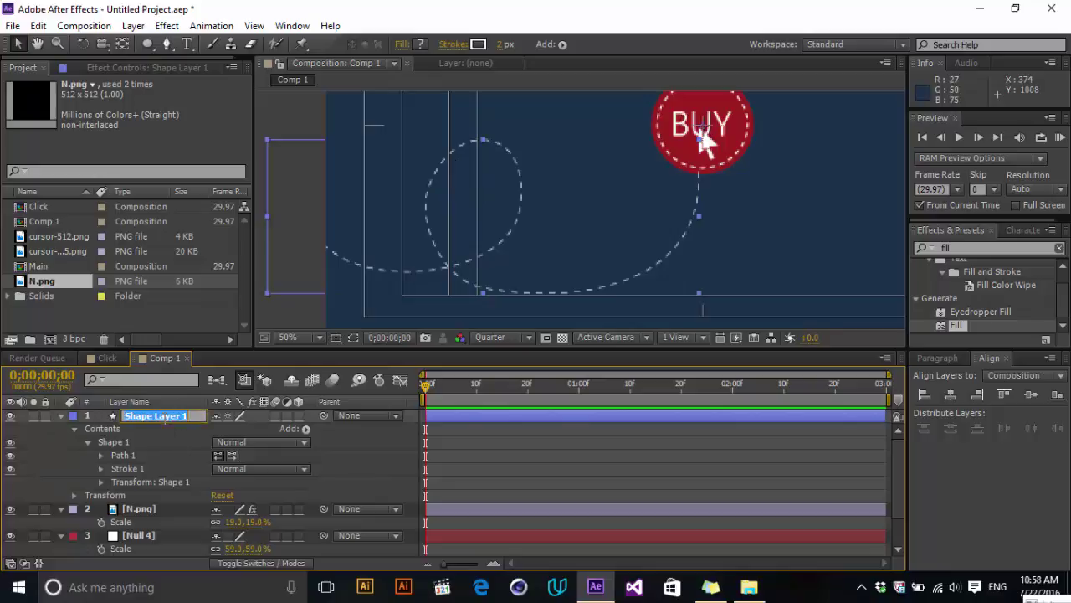
text(P)
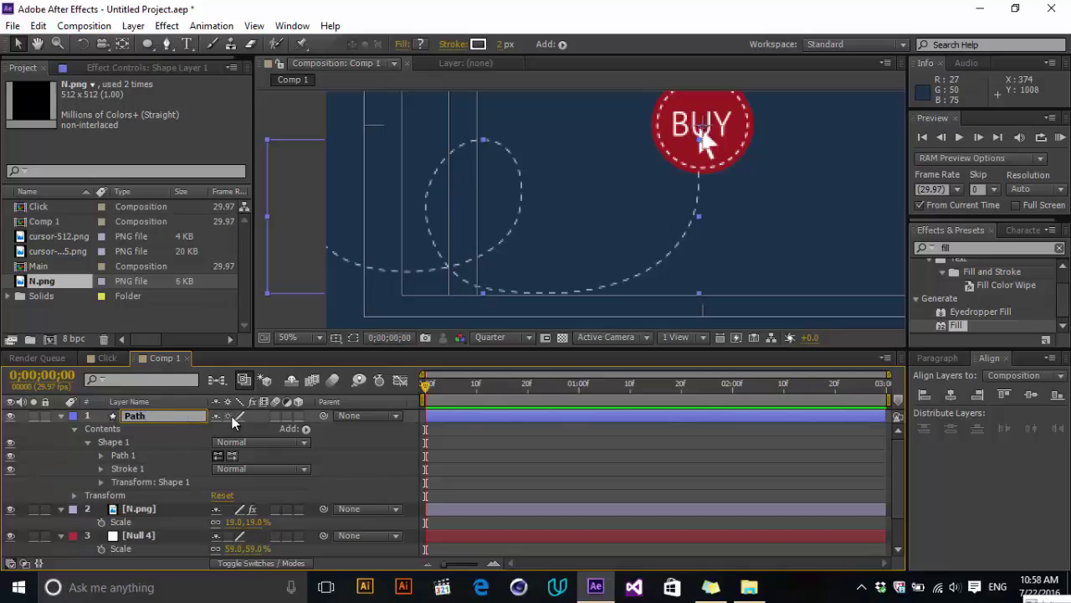
text(ath)
click(400, 457)
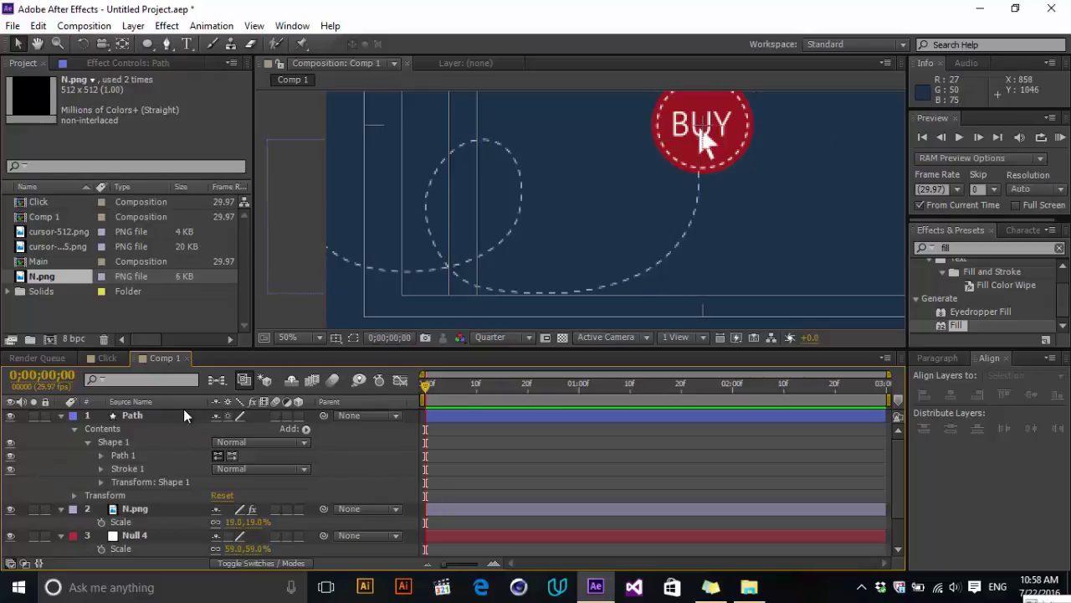
Step: Check the Path layer's Auto-Orientation options and accept the dialog
click(163, 421)
right_click(162, 420)
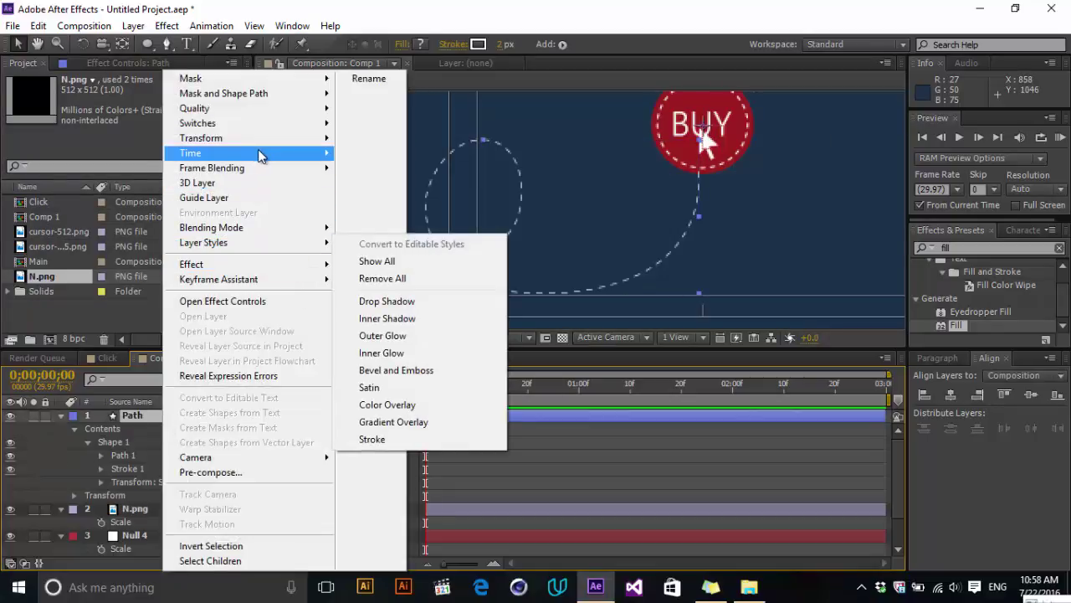
mouse_move(268, 144)
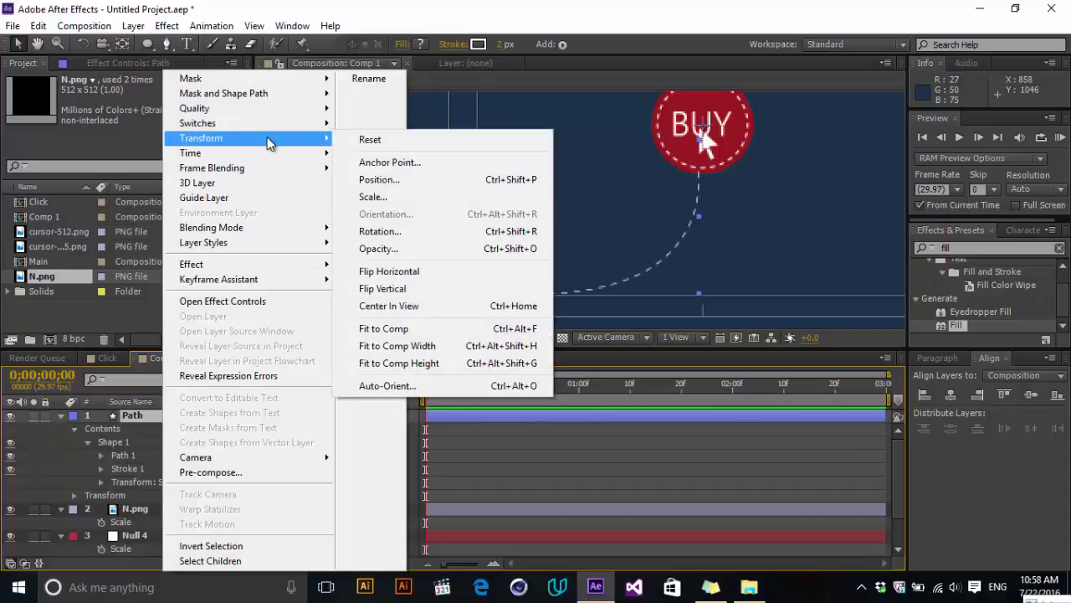
click(405, 385)
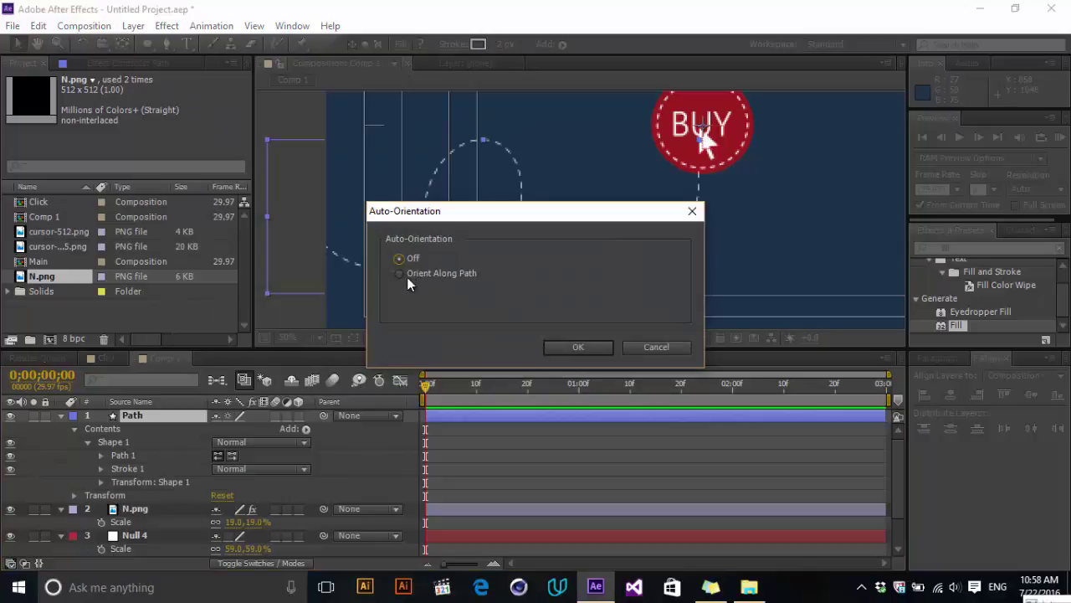
click(575, 348)
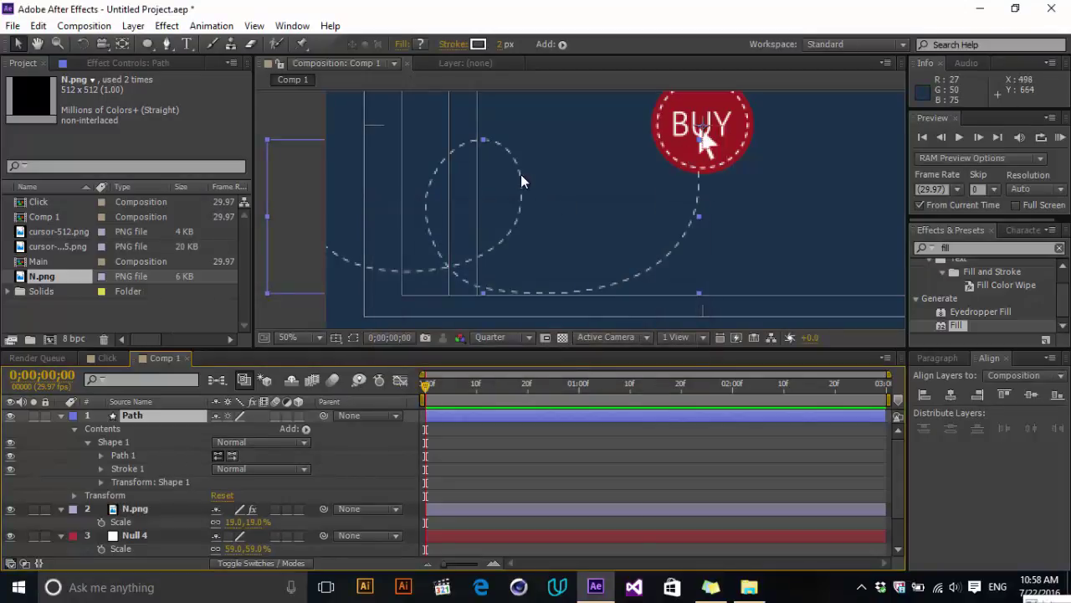
Step: Put the N.png arrow's anchor point at its tip and paste the looping shape's path into the layer's Position
click(101, 455)
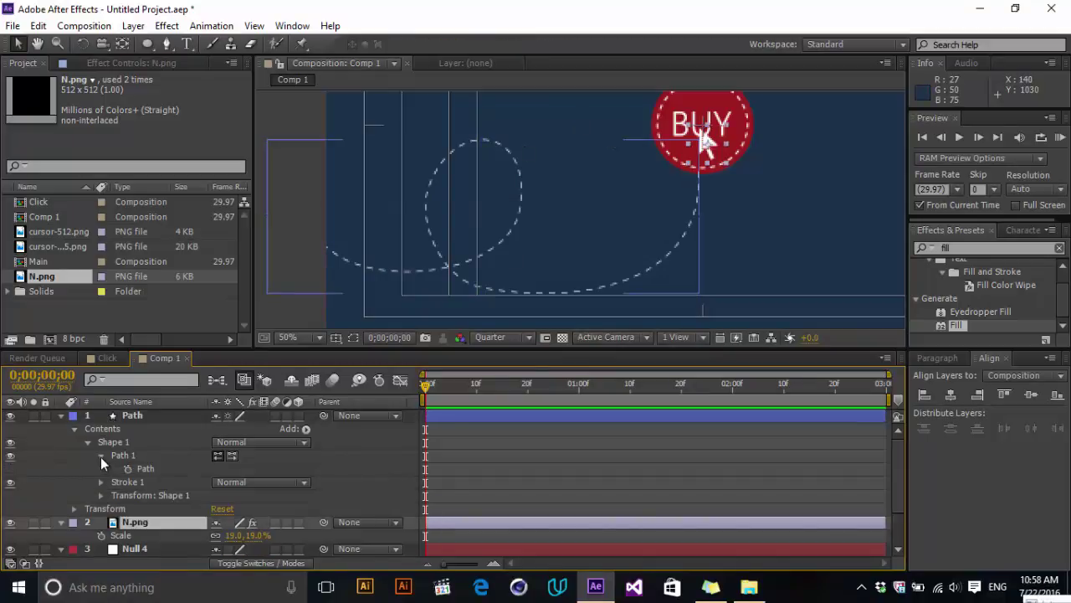
click(145, 469)
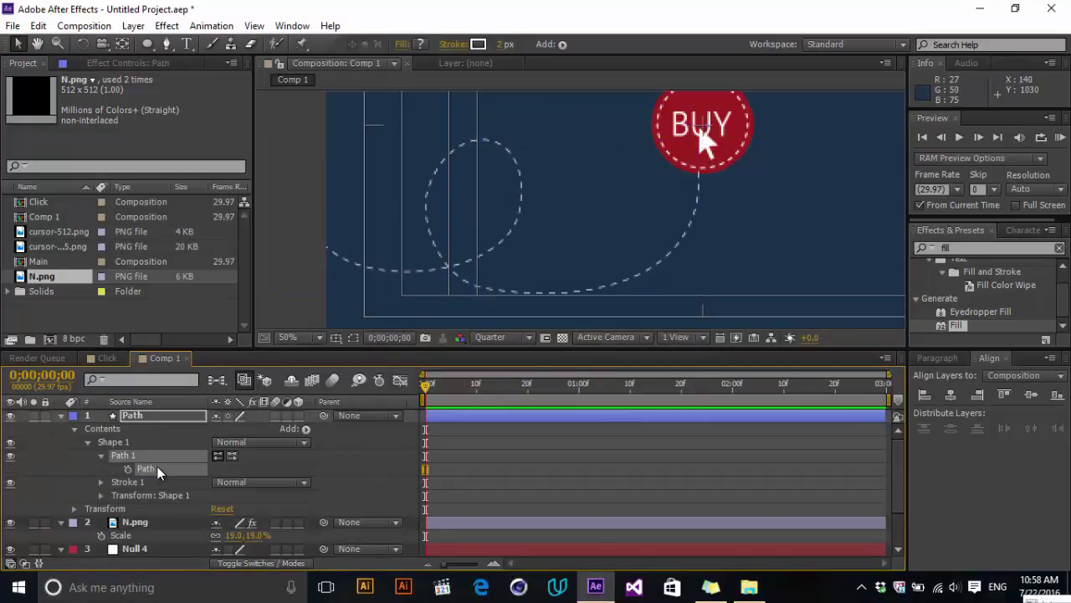
click(149, 522)
scroll(744, 159, up, 1)
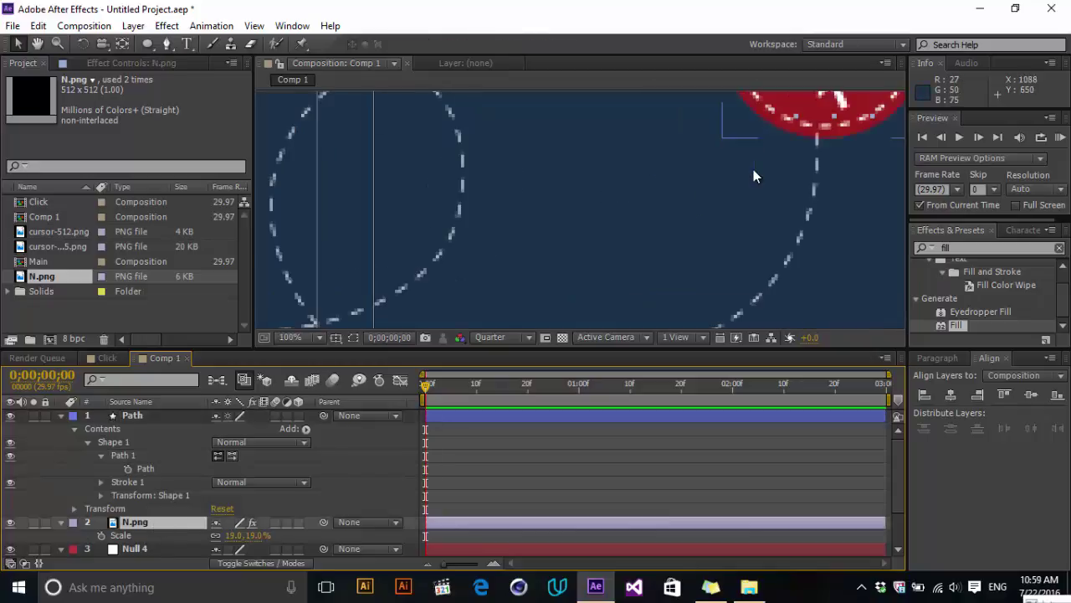
drag(706, 187, 506, 300)
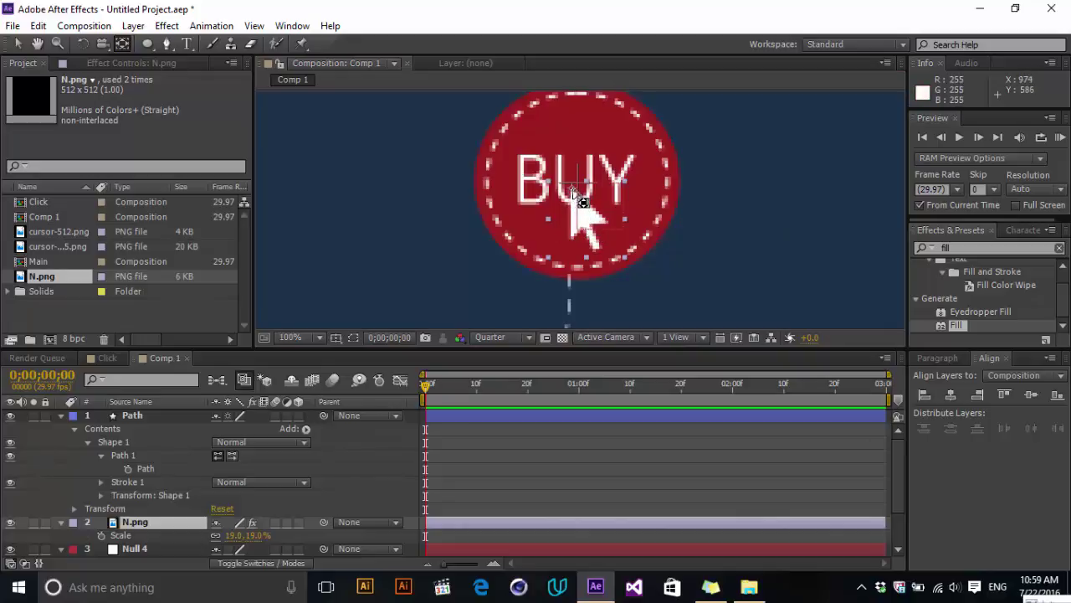
click(573, 191)
key(Return)
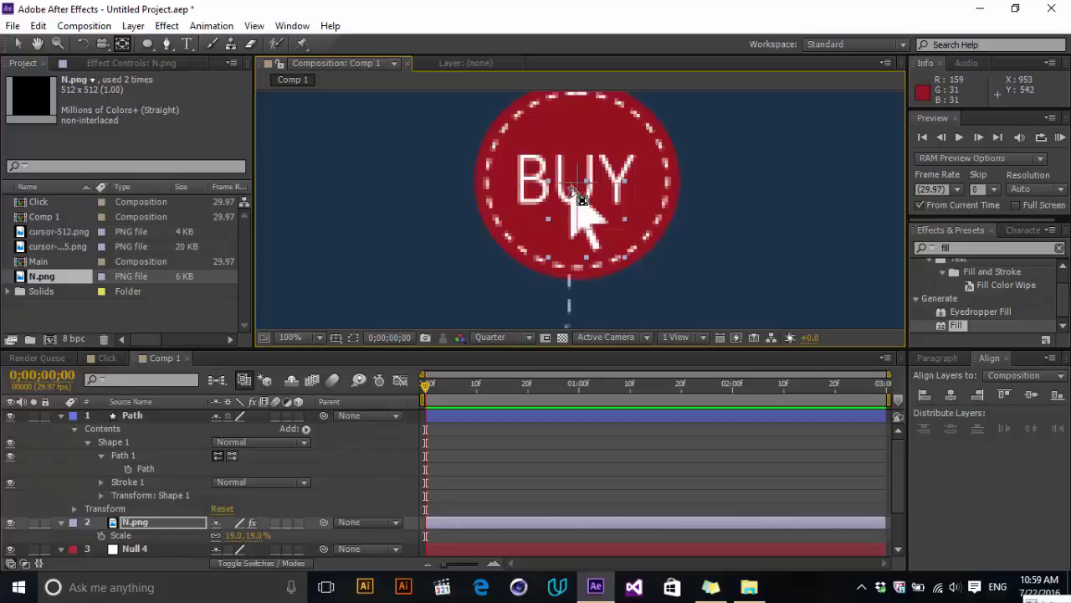
key(p)
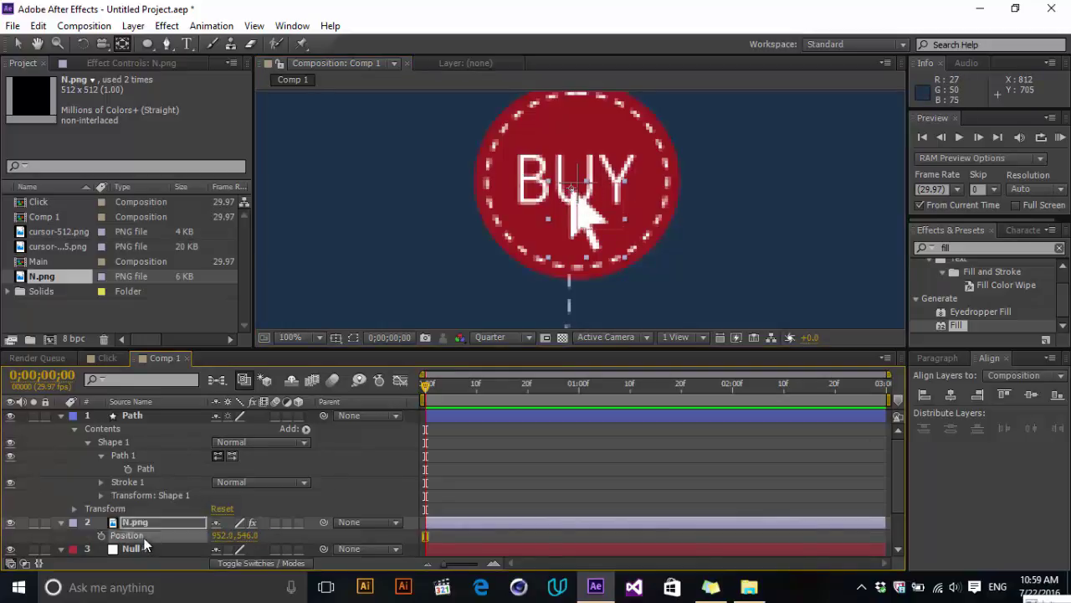
key(ctrl+v)
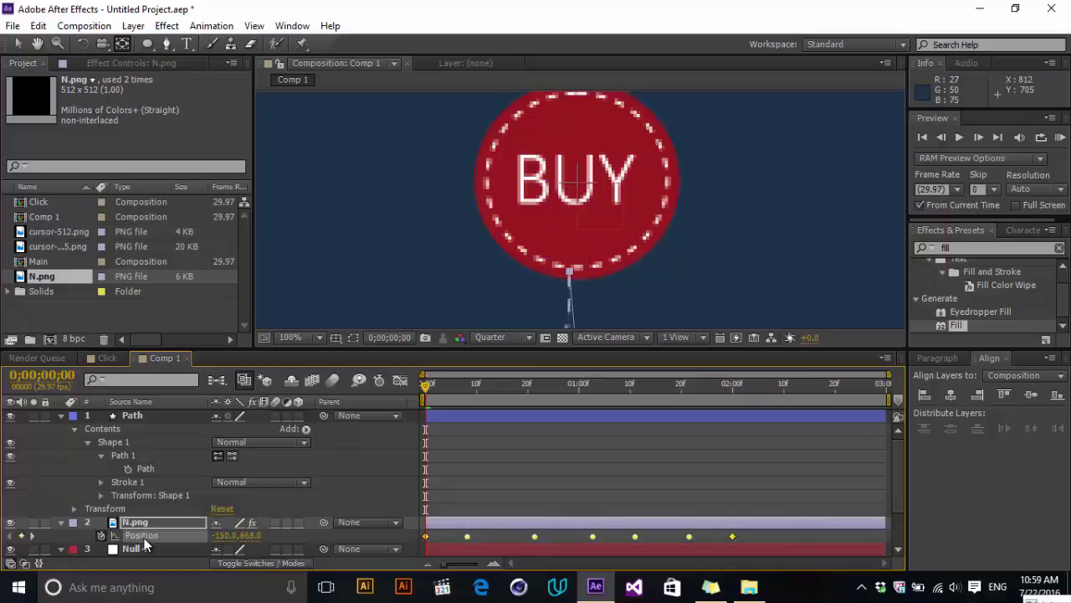
Step: Move the last Position keyframe of N.png up onto the lower part of the BUY button, at 954, 604
scroll(604, 251, down, 2)
drag(607, 233, 756, 180)
click(542, 510)
drag(426, 389, 691, 391)
click(18, 44)
click(733, 536)
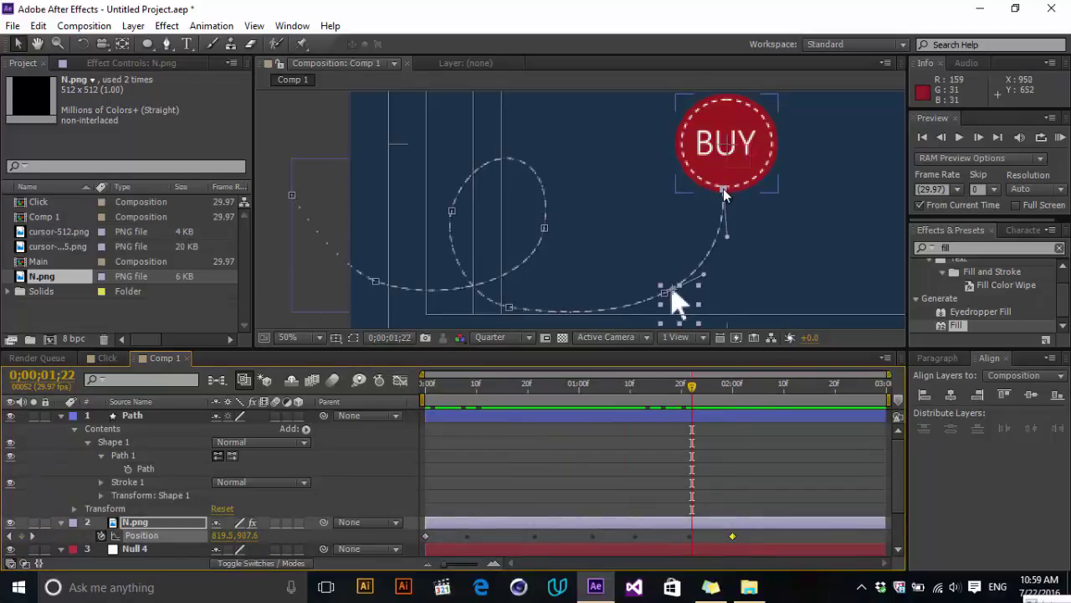
drag(725, 192, 728, 171)
click(734, 454)
drag(693, 388, 730, 383)
key(Home)
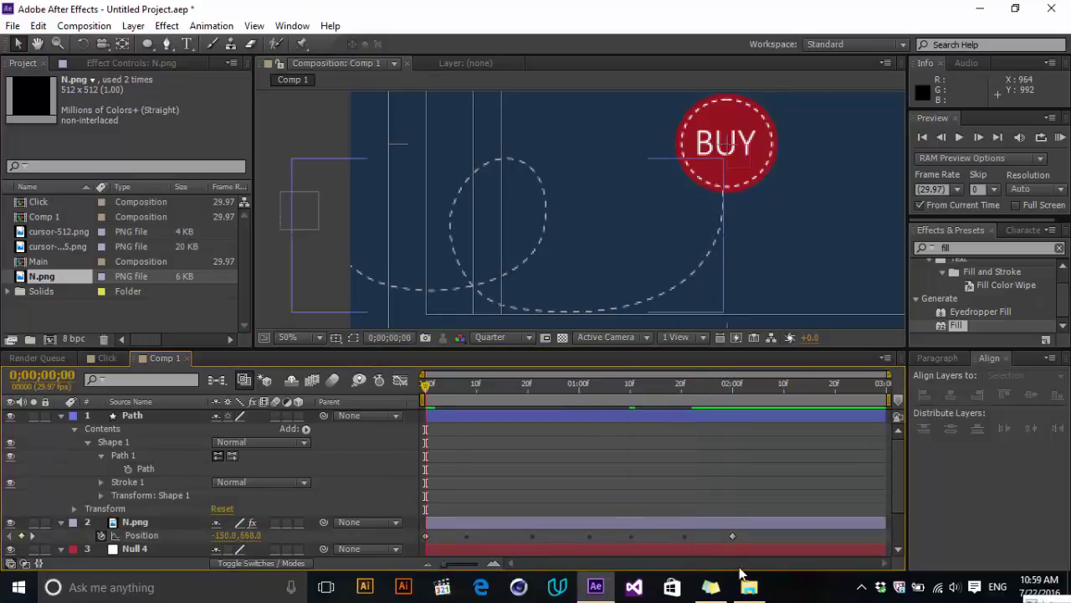
Step: Apply Easy Ease to the last and first Position keyframes of the N.png layer
right_click(733, 535)
mouse_move(801, 523)
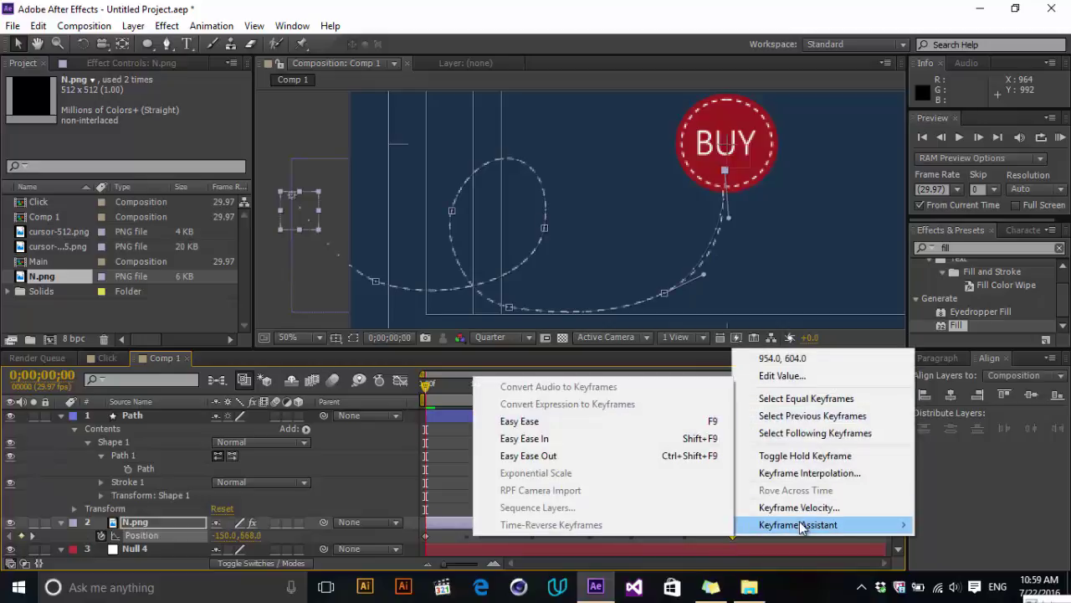
click(519, 421)
right_click(430, 544)
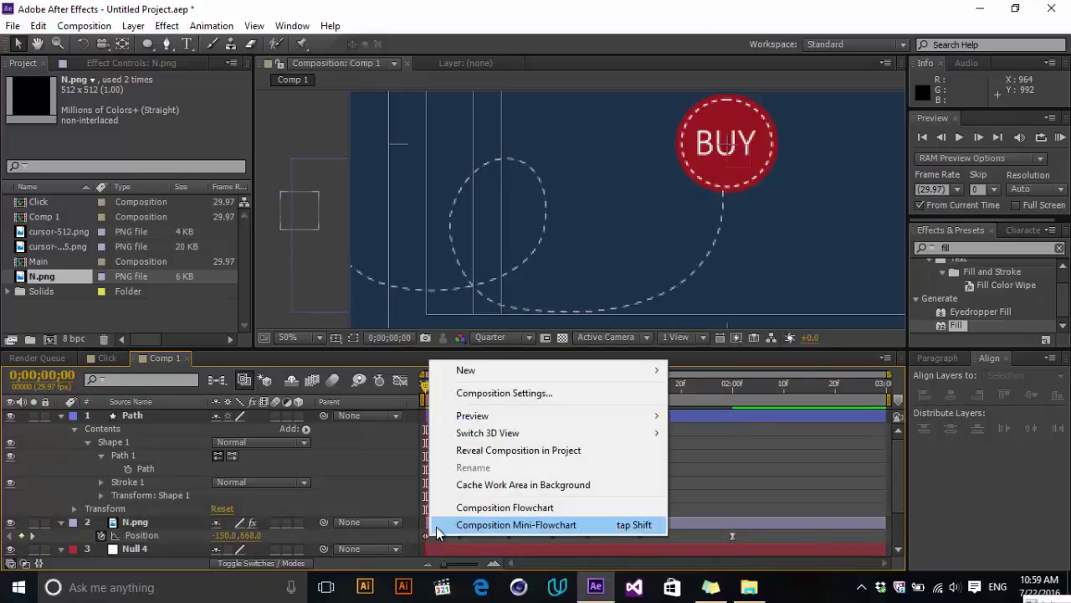
right_click(427, 534)
mouse_move(535, 525)
click(728, 430)
click(687, 461)
Step: Preview the arrow travelling along the dashed path and return to the start of the composition
key(KP_0)
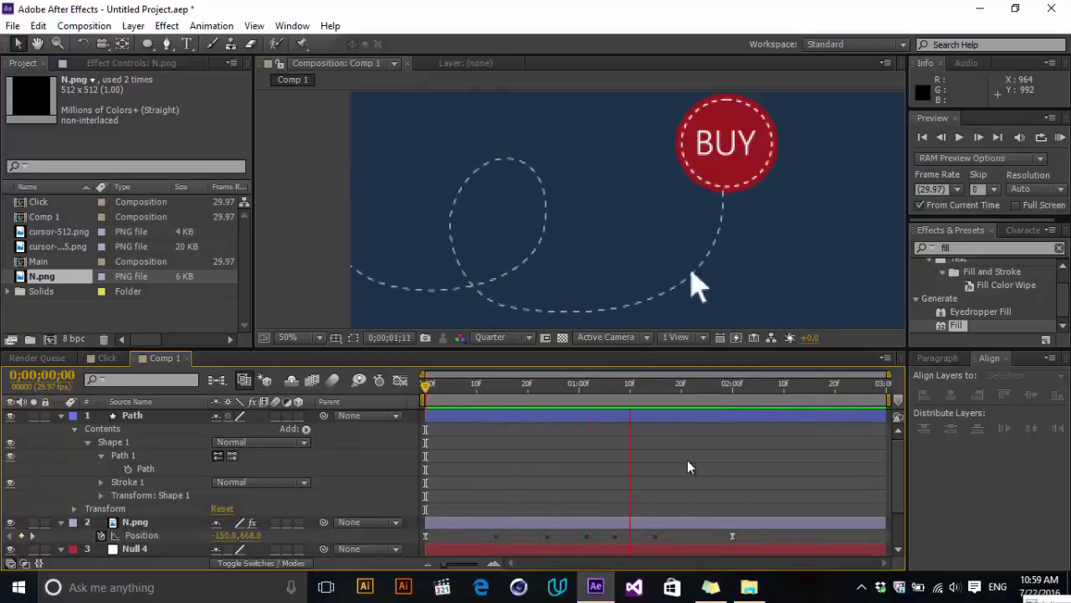
key(space)
drag(898, 494, 900, 452)
key(Home)
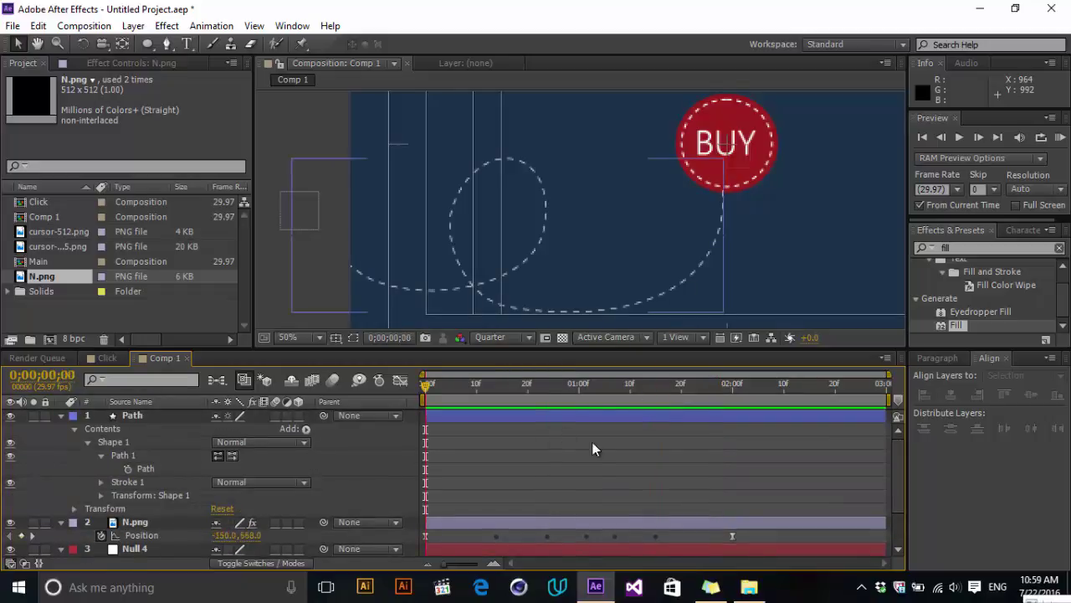
Step: Add Trim Paths to the Path layer and keyframe its End at 0% at 0;00;00;00
click(134, 416)
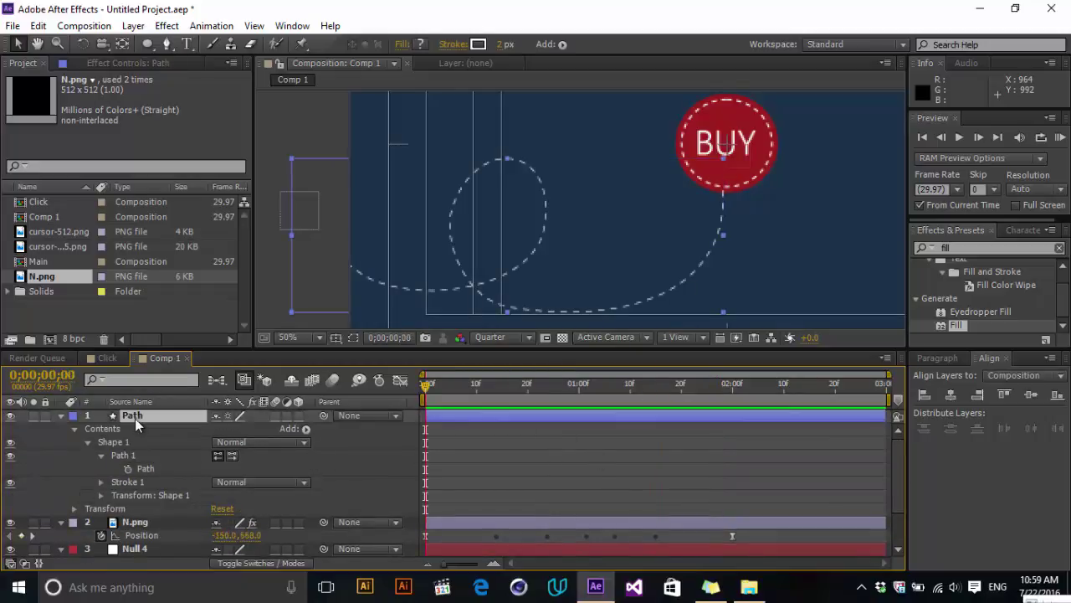
click(305, 429)
click(355, 342)
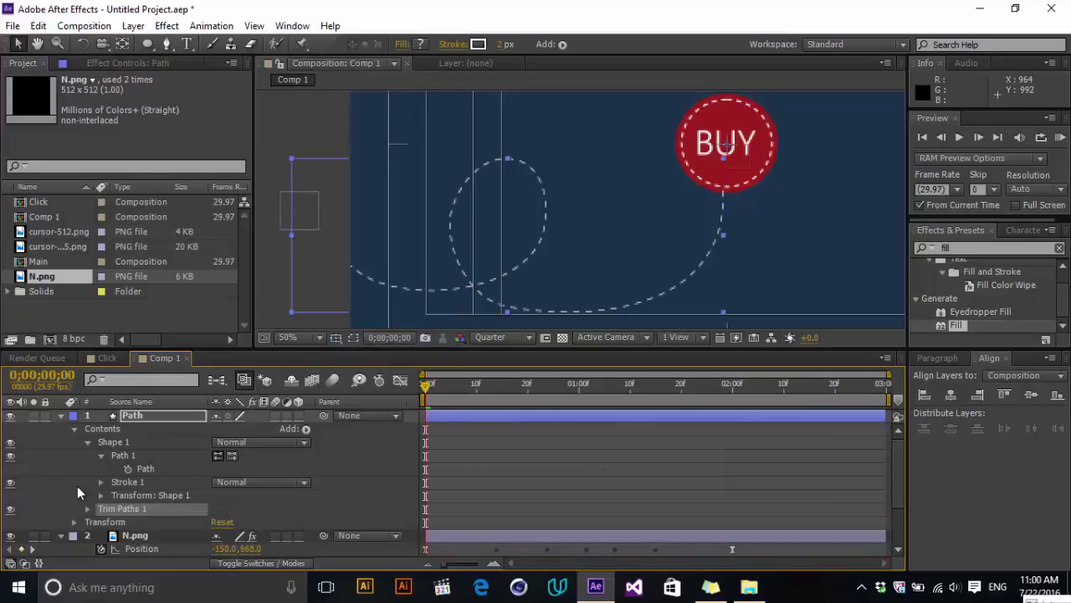
click(88, 507)
drag(221, 508, 170, 533)
scroll(482, 525, down, 2)
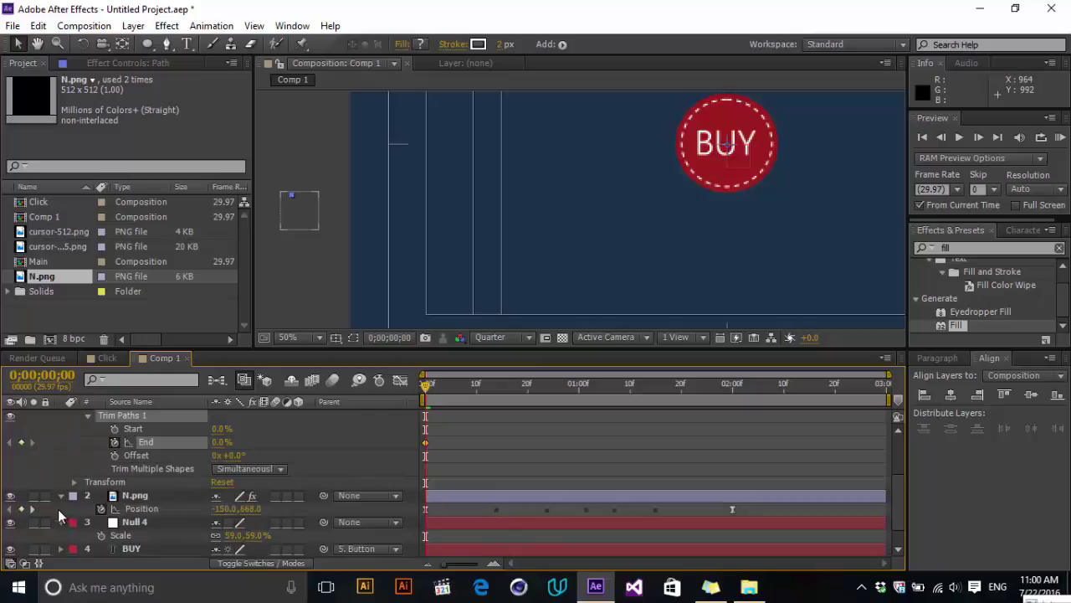
Step: Keyframe the Trim Paths End at 100% at 0;00;02;00, in line with the arrow's last Position keyframe
drag(528, 390, 692, 390)
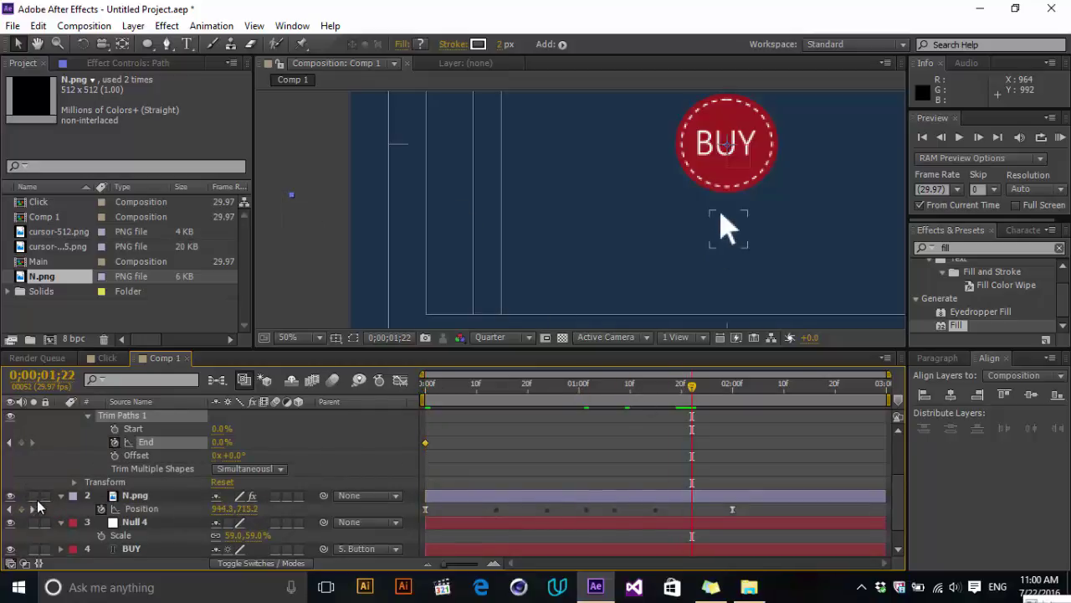
click(33, 507)
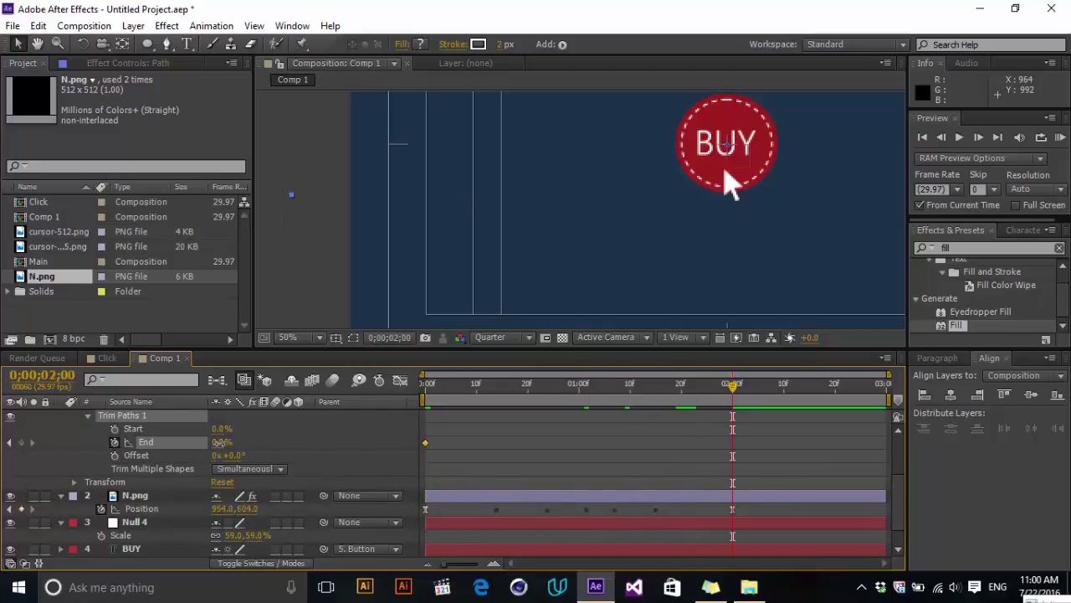
drag(221, 442, 286, 425)
click(746, 415)
Step: Check the path's reveal around 0;00;00;26 and apply Easy Ease to both Trim Paths End keyframes
drag(733, 386, 558, 393)
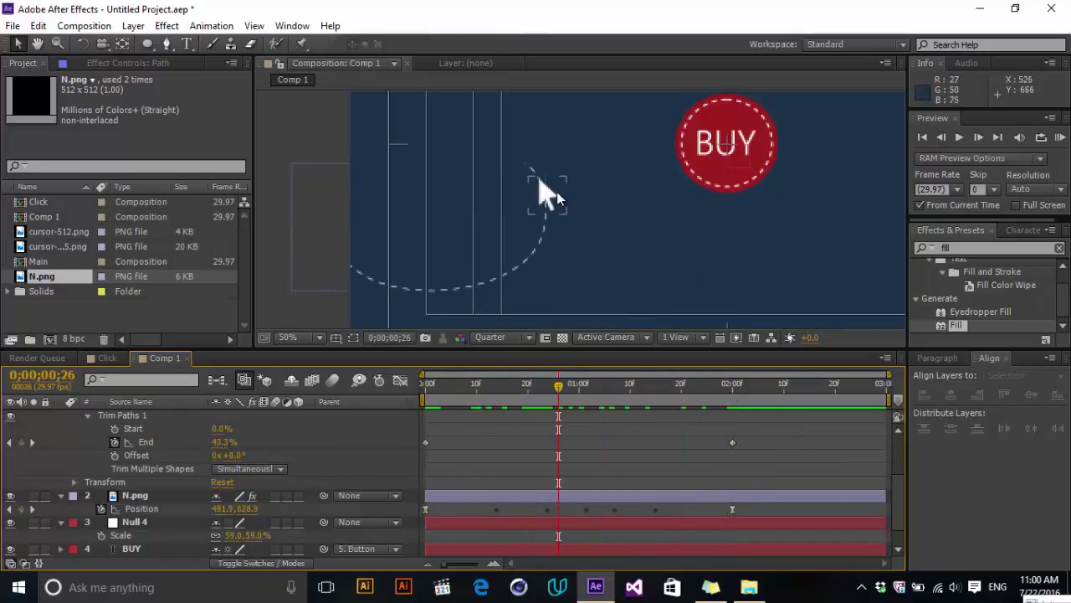
drag(826, 431, 460, 494)
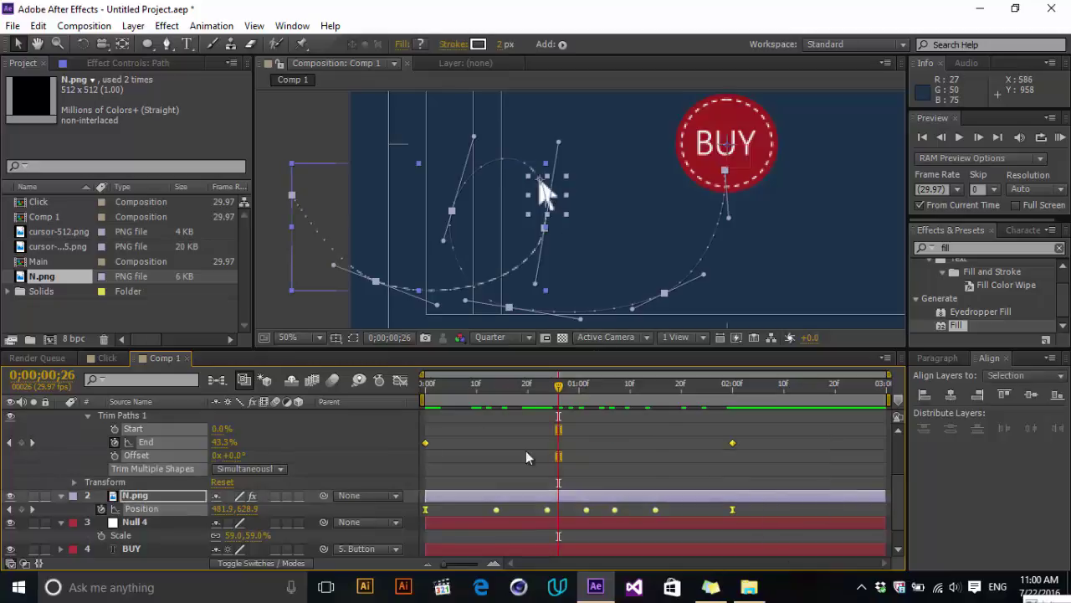
click(760, 414)
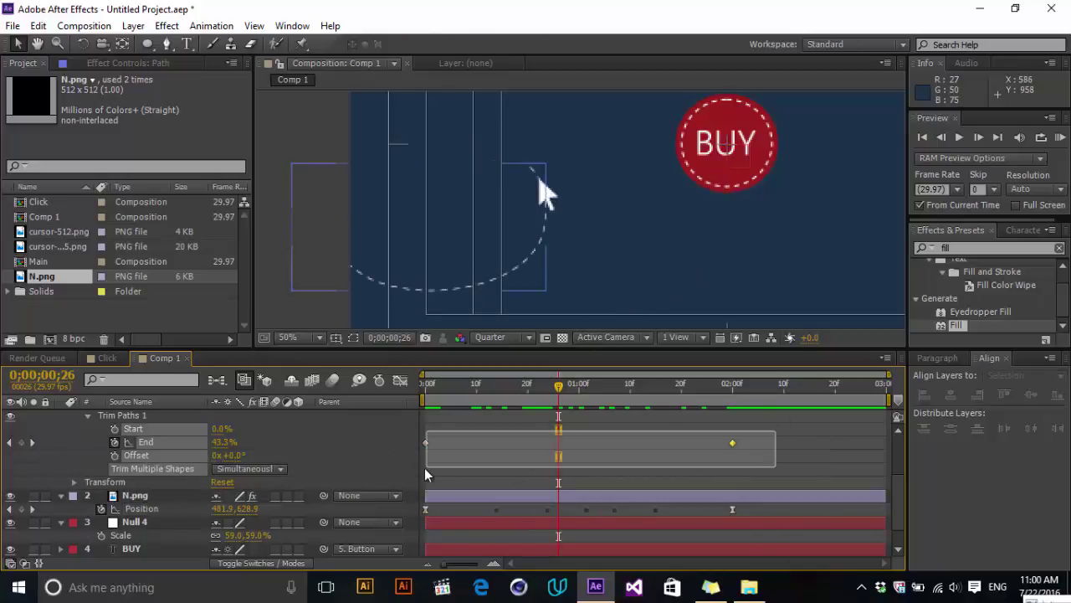
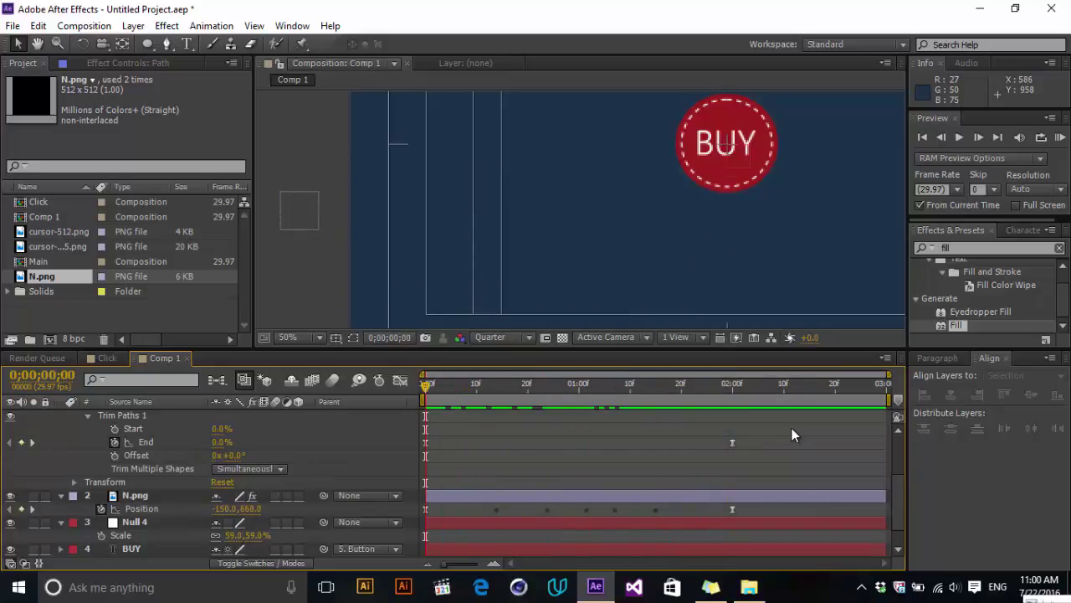
Step: Move the last End keyframe to just before 0;00;01;10 and compress all N.png Position keyframes to finish around the same time
click(733, 440)
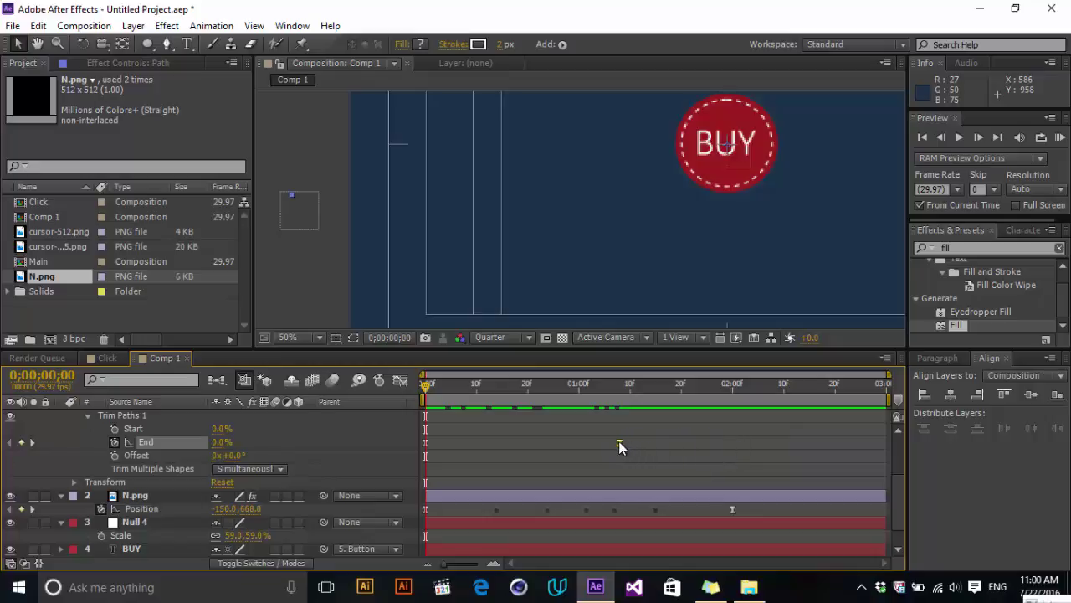
drag(768, 506, 405, 520)
drag(732, 510, 616, 516)
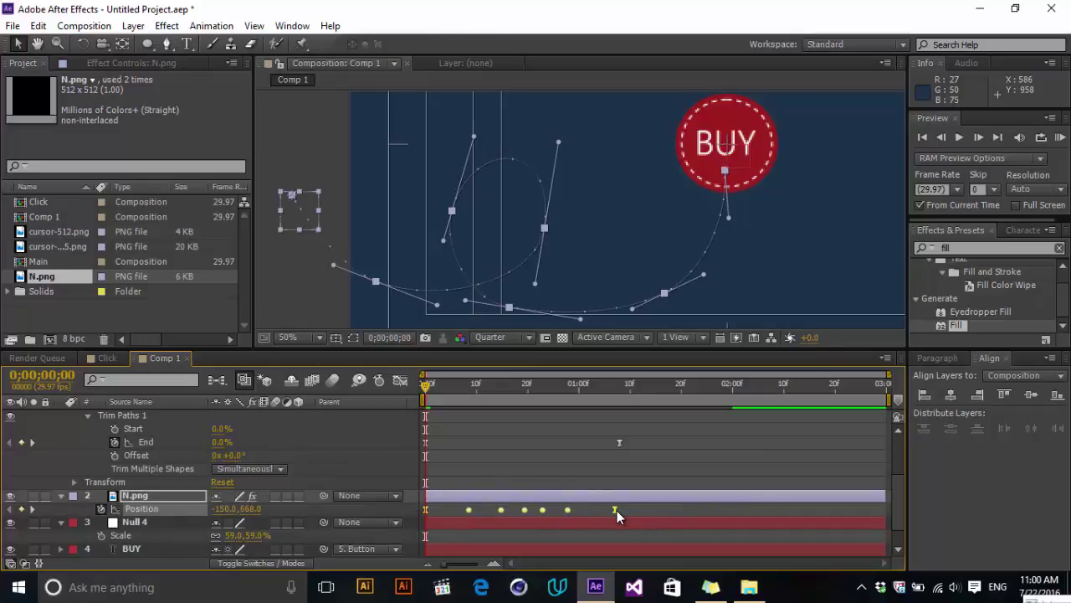
click(514, 440)
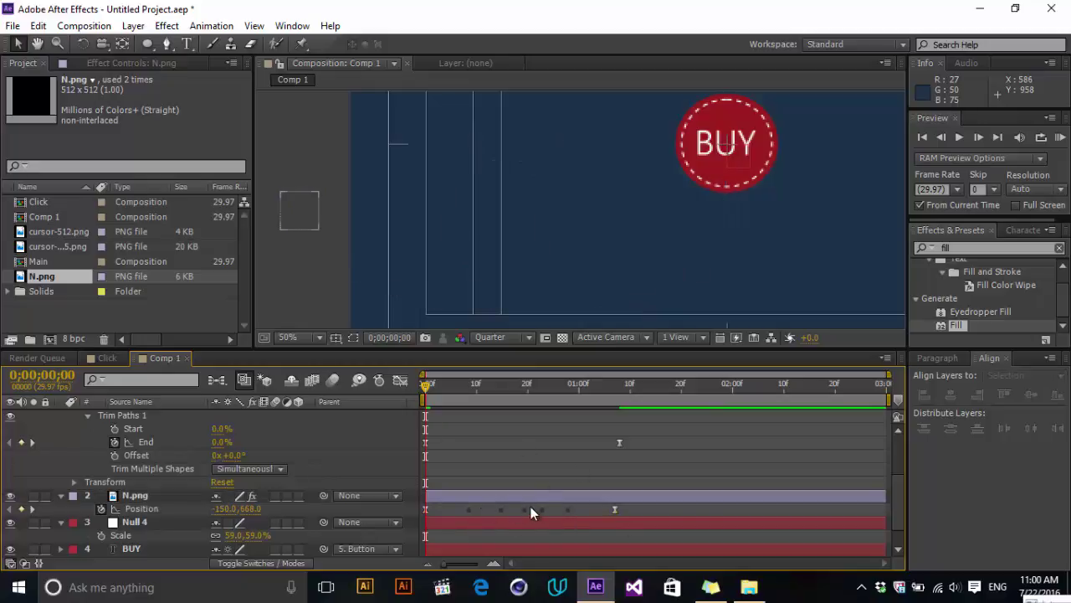
mouse_move(426, 385)
mouse_down()
mouse_move(619, 387)
mouse_move(408, 443)
mouse_up()
Step: At 0;00;01;09, collapse the Path layer and add cursor-png-1115.png as the top layer of Comp 1
drag(484, 386, 626, 391)
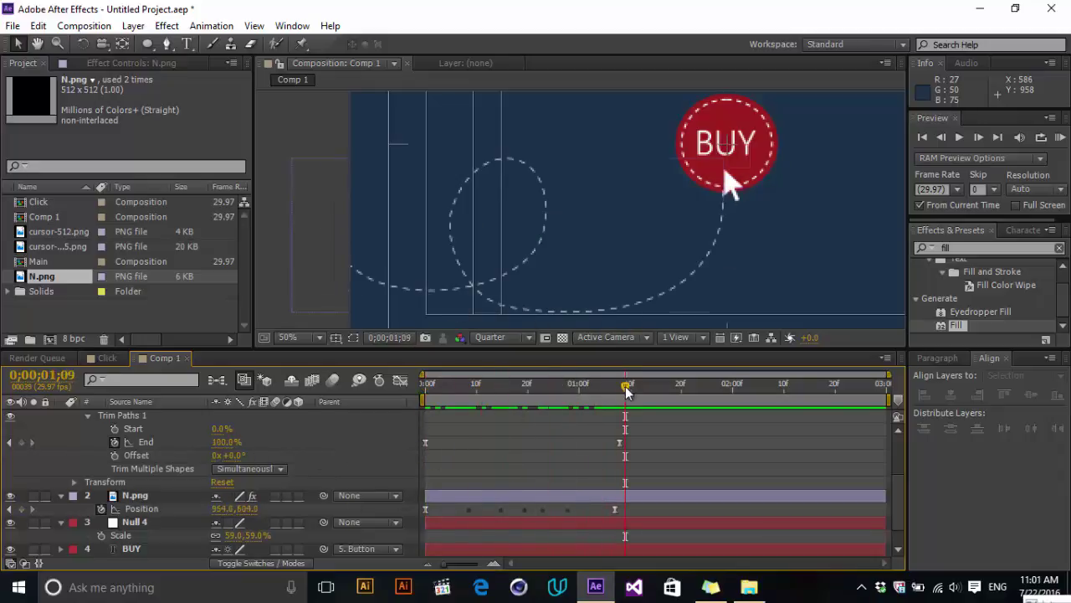
scroll(224, 457, up, 3)
click(129, 419)
click(61, 416)
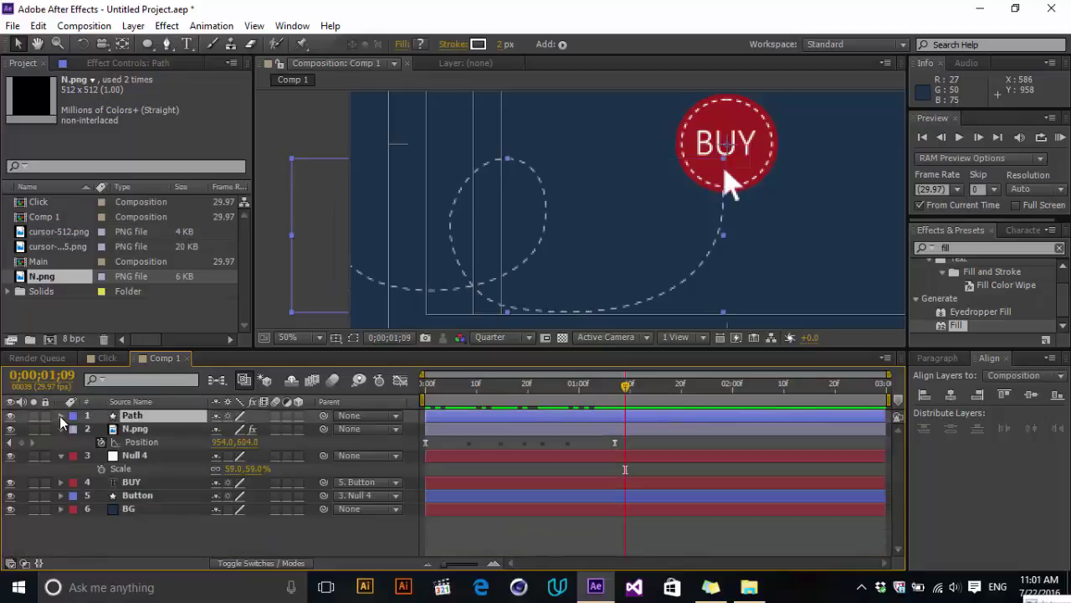
click(278, 537)
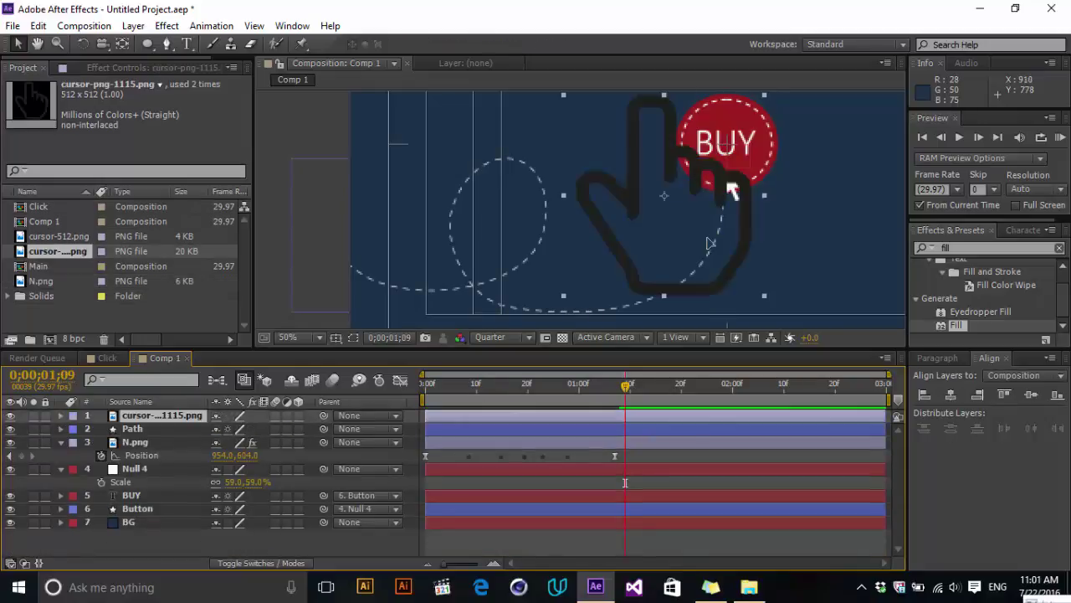
Step: Apply the Fill effect to the cursor-png-1115.png hand and set its color to white
drag(955, 325, 696, 230)
click(147, 139)
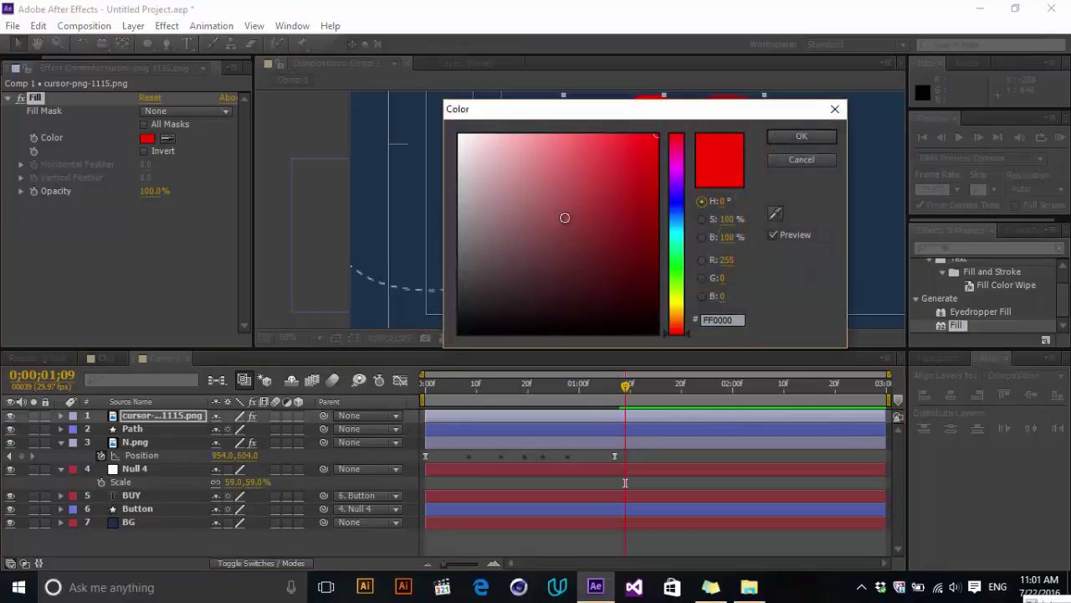
click(458, 134)
click(805, 134)
Step: Scale the hand cursor to 19% and place it over the arrow at the BUY button's lower edge
click(165, 416)
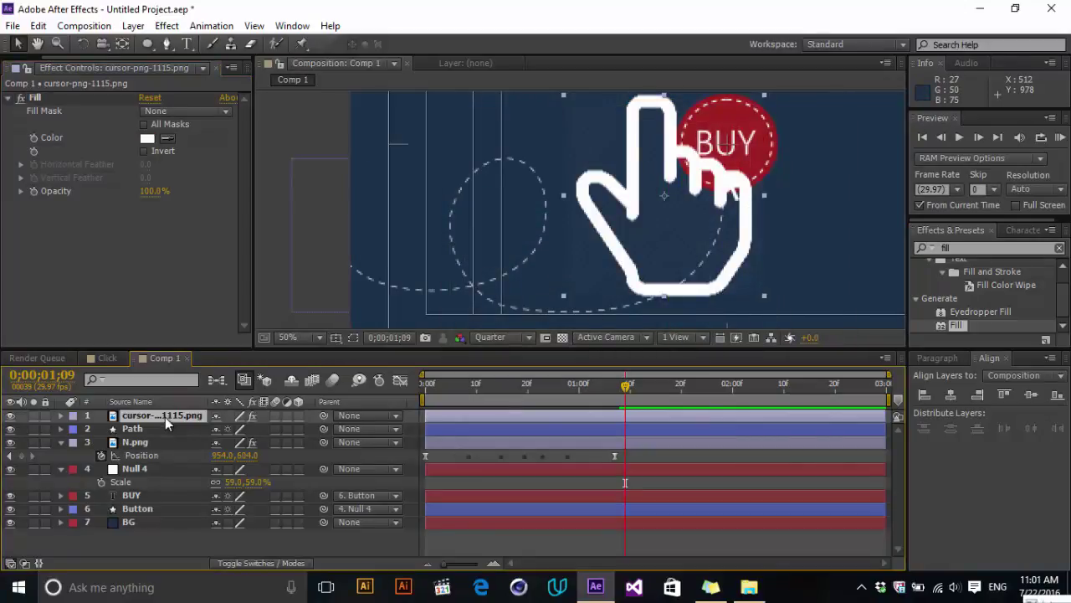
key(s)
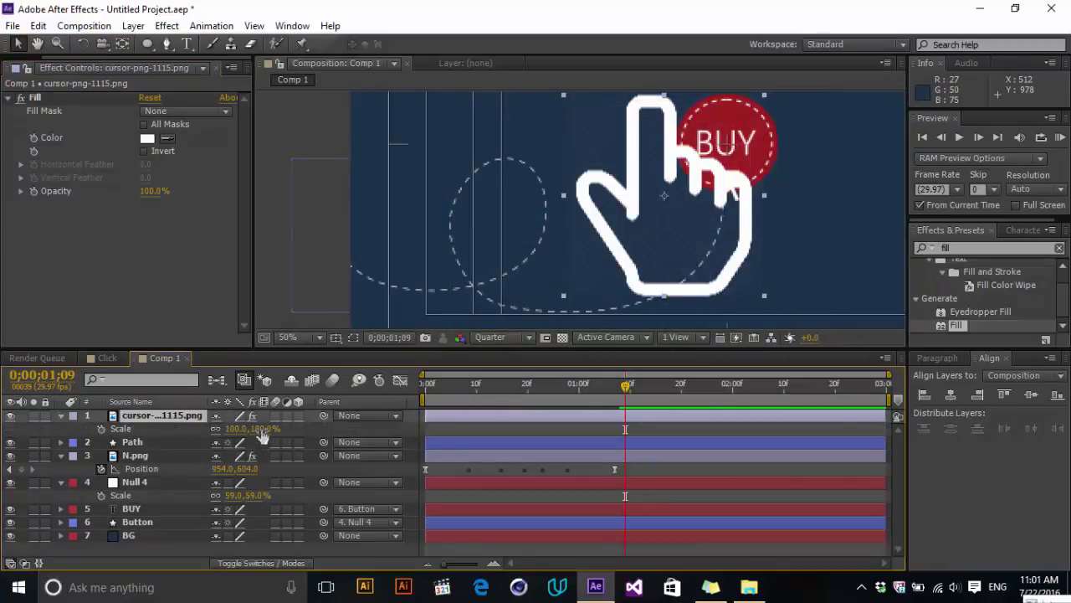
drag(255, 428, 213, 440)
scroll(591, 303, up, 1)
drag(758, 226, 607, 291)
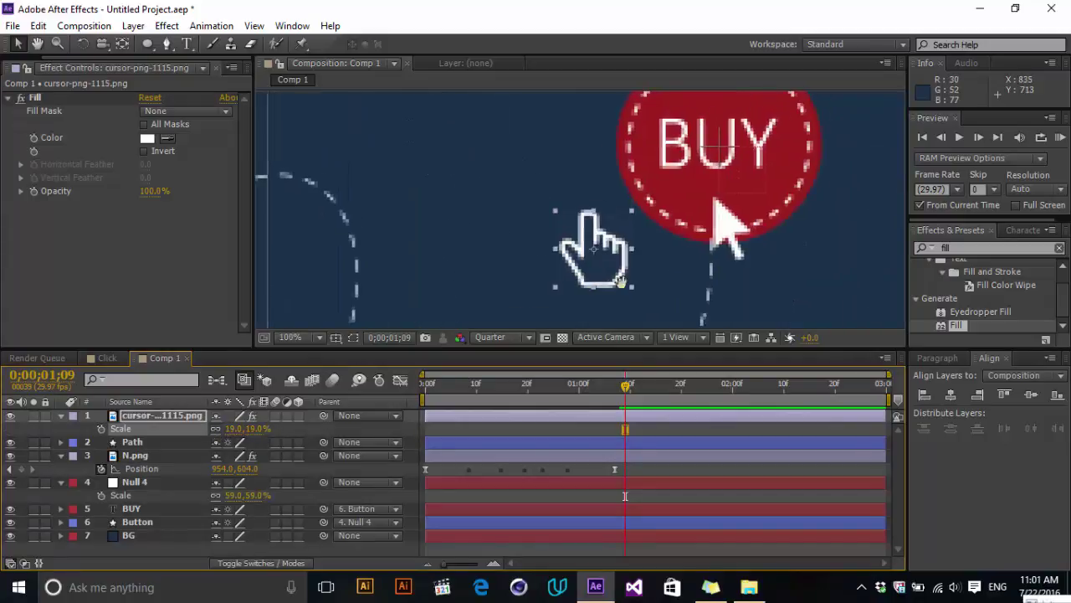
drag(641, 259, 762, 242)
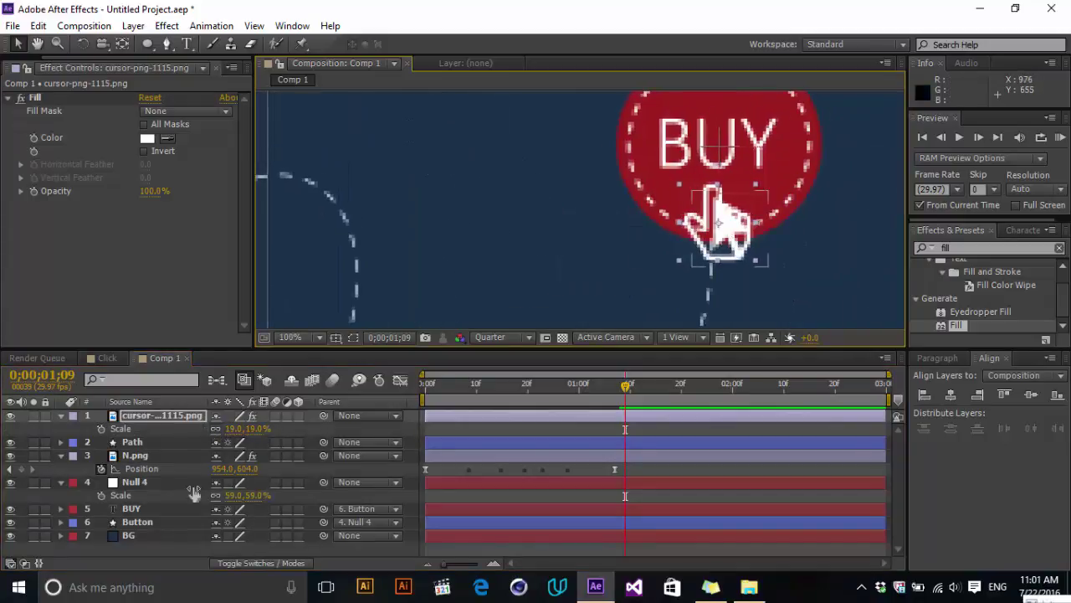
Step: Reduce the hand cursor's scale to 15% and realign it over the arrow
drag(251, 428, 253, 428)
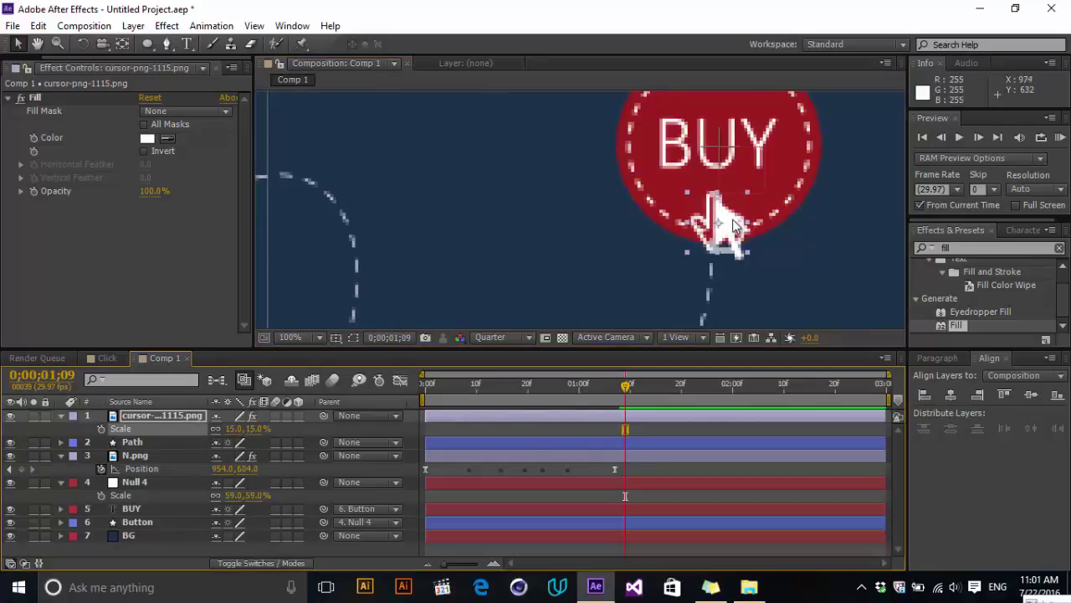
drag(734, 224, 739, 222)
click(654, 435)
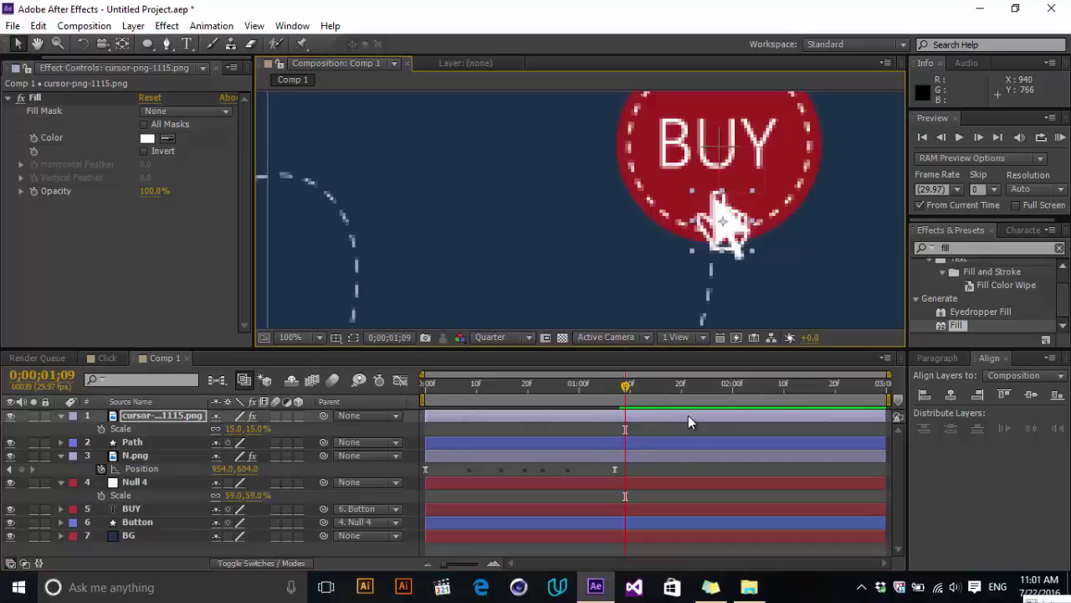
Step: Keyframe Null 4's Scale at 59% at 0;00;01;07, 52% at 0;00;01;12 and 59% at 0;00;01;16
click(691, 434)
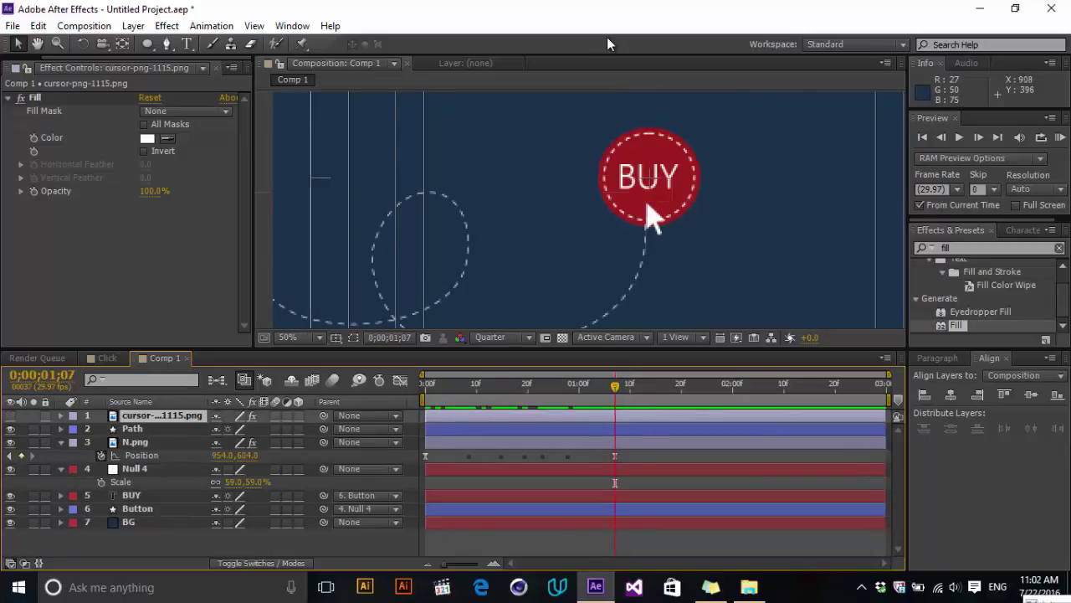
click(151, 445)
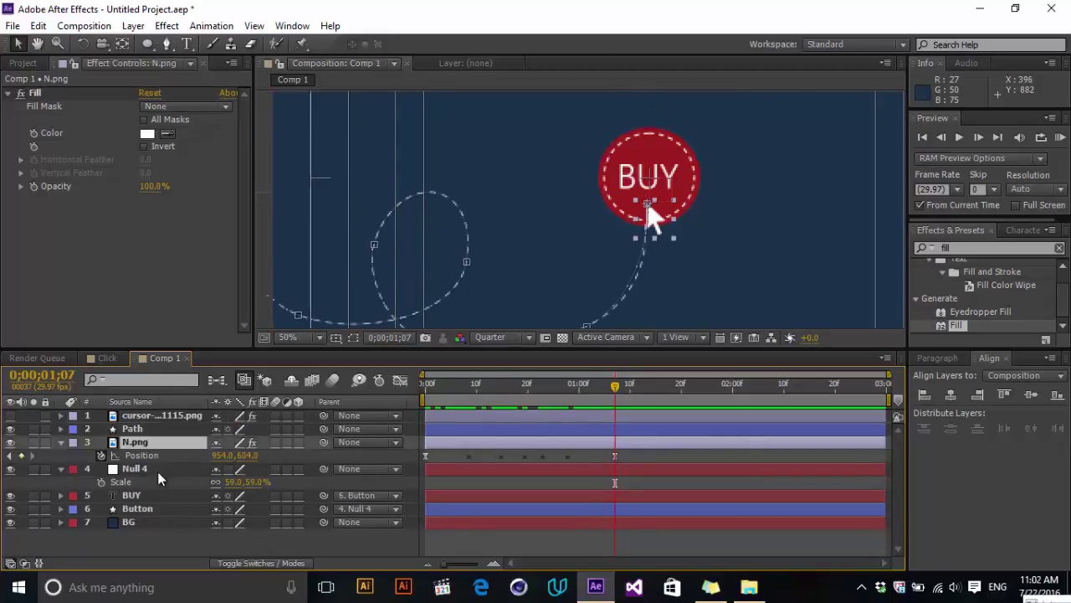
click(155, 471)
click(101, 483)
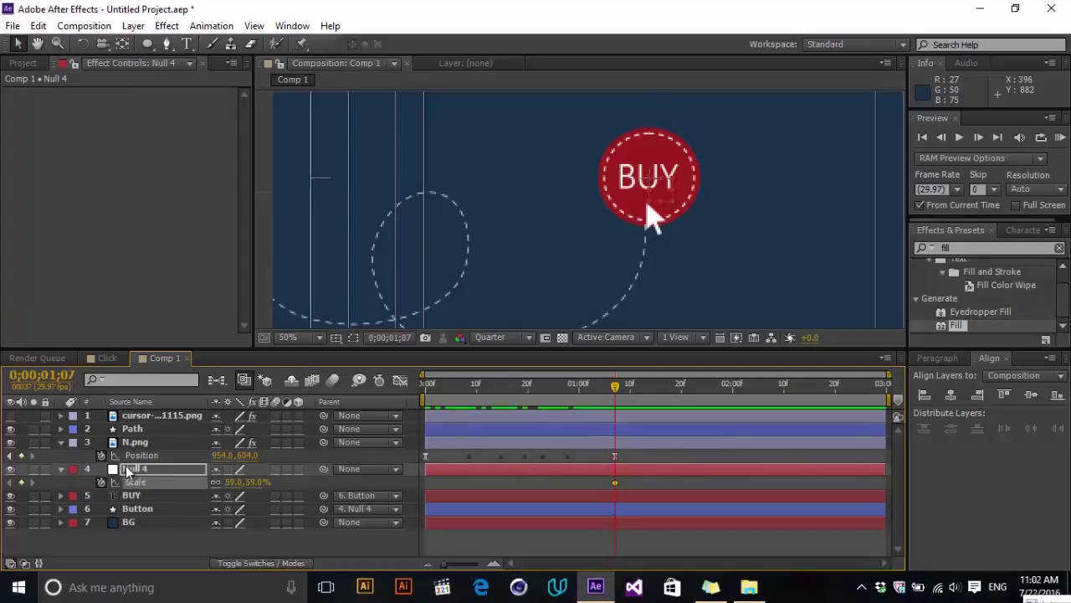
drag(630, 396, 640, 394)
drag(258, 481, 251, 483)
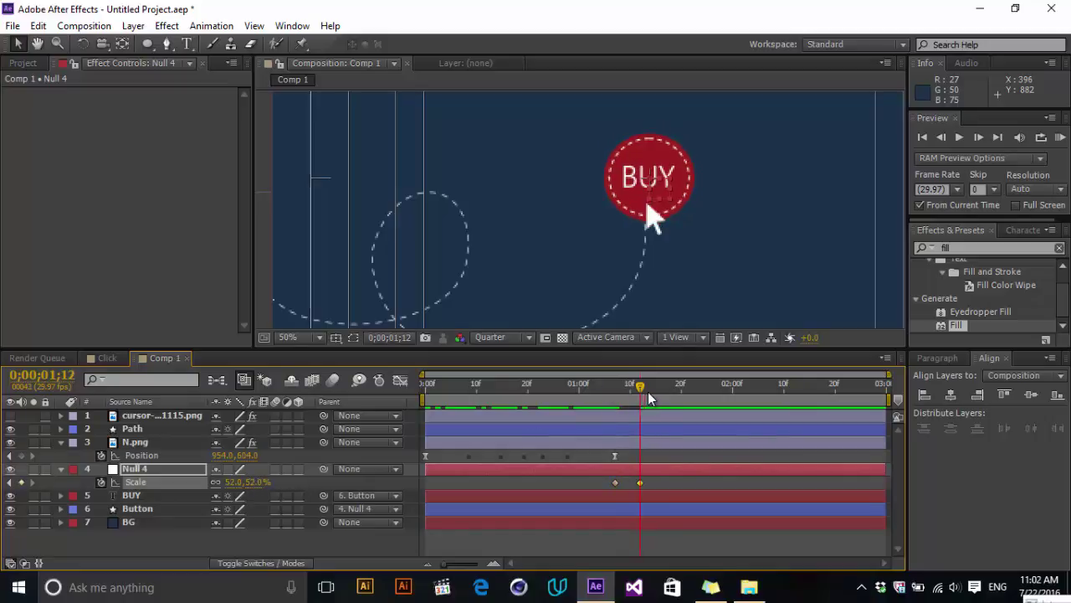
drag(650, 398, 661, 394)
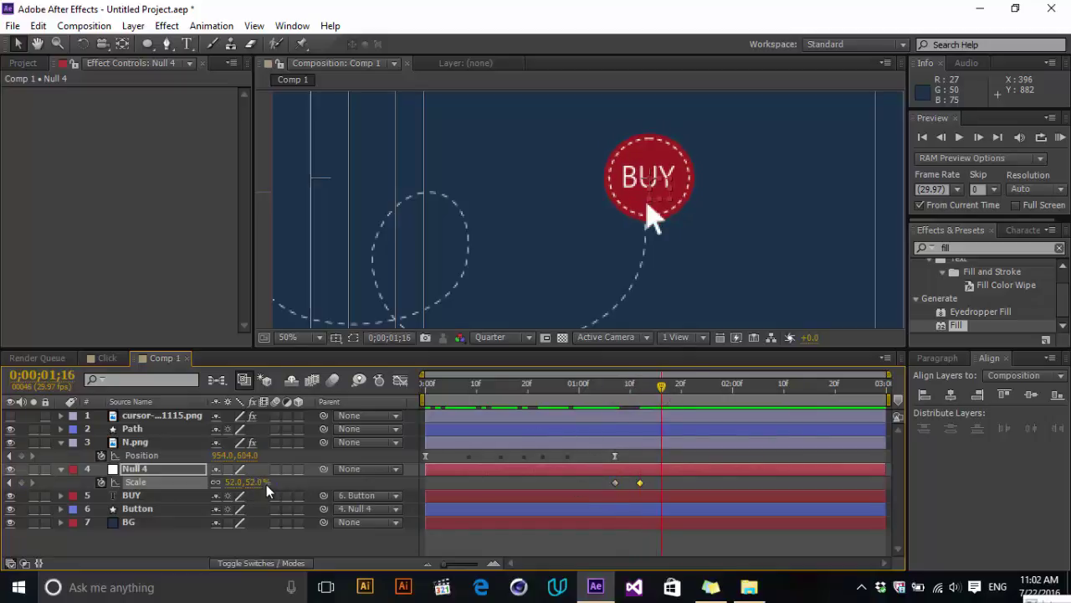
drag(258, 482, 267, 482)
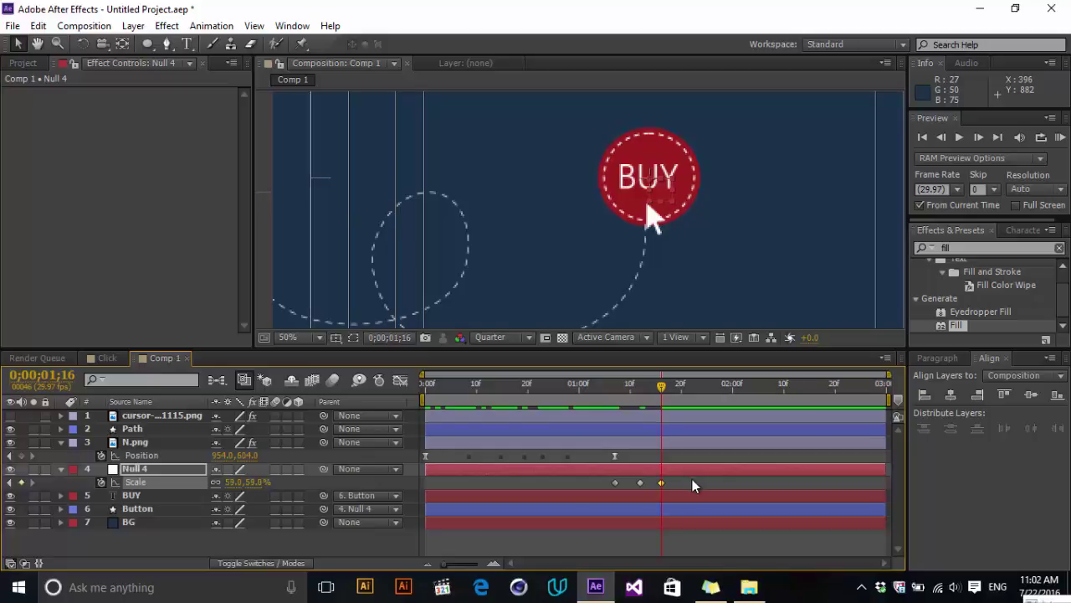
Step: Apply Easy Ease to Null 4's three Scale keyframes and preview the button press
drag(692, 479, 599, 487)
right_click(617, 483)
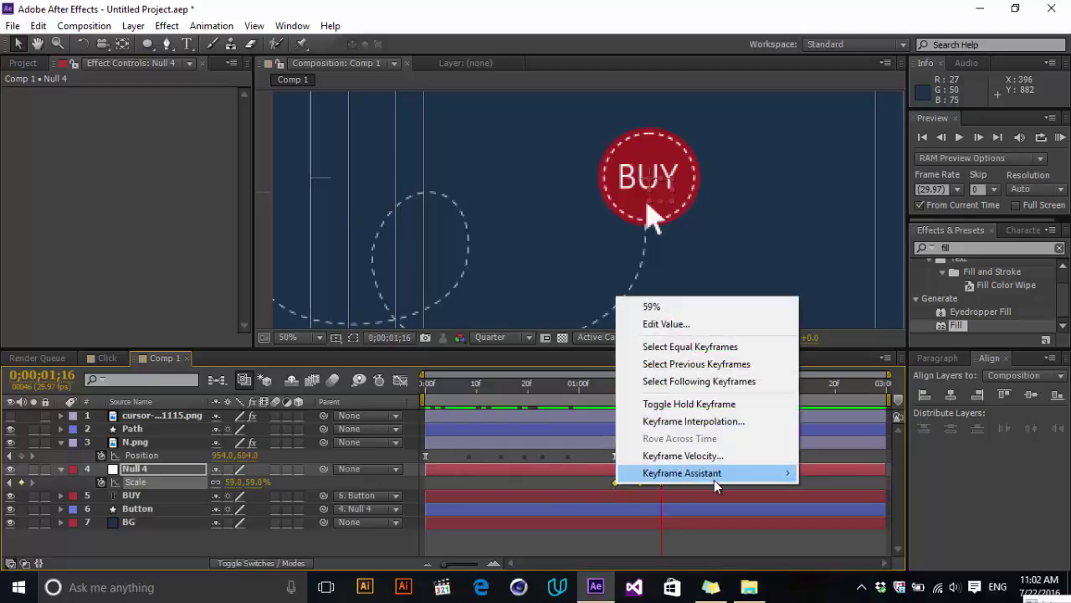
mouse_move(714, 473)
click(862, 369)
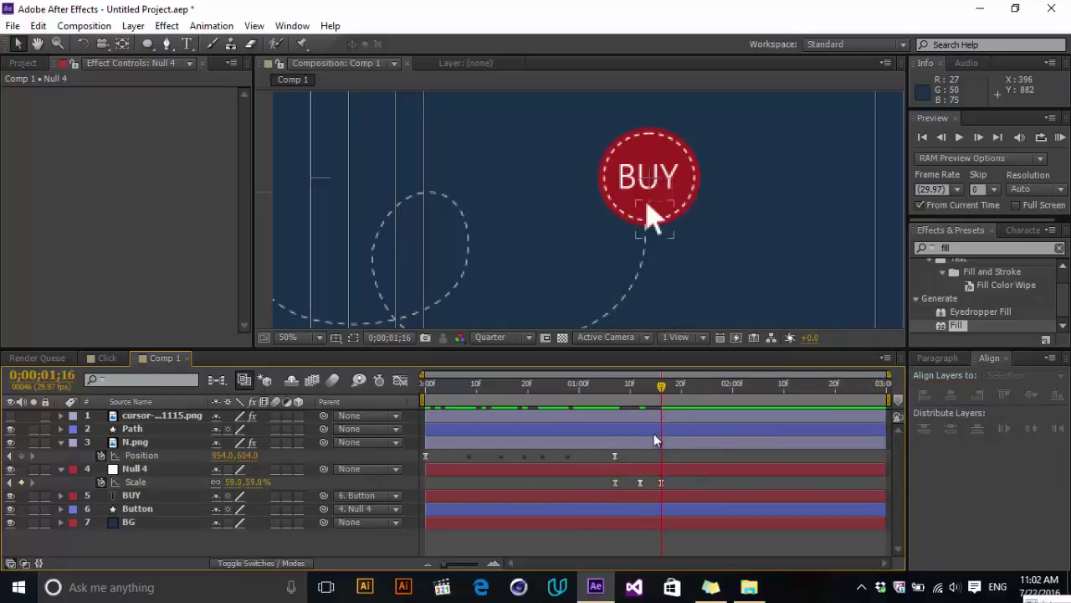
drag(650, 389, 595, 411)
key(space)
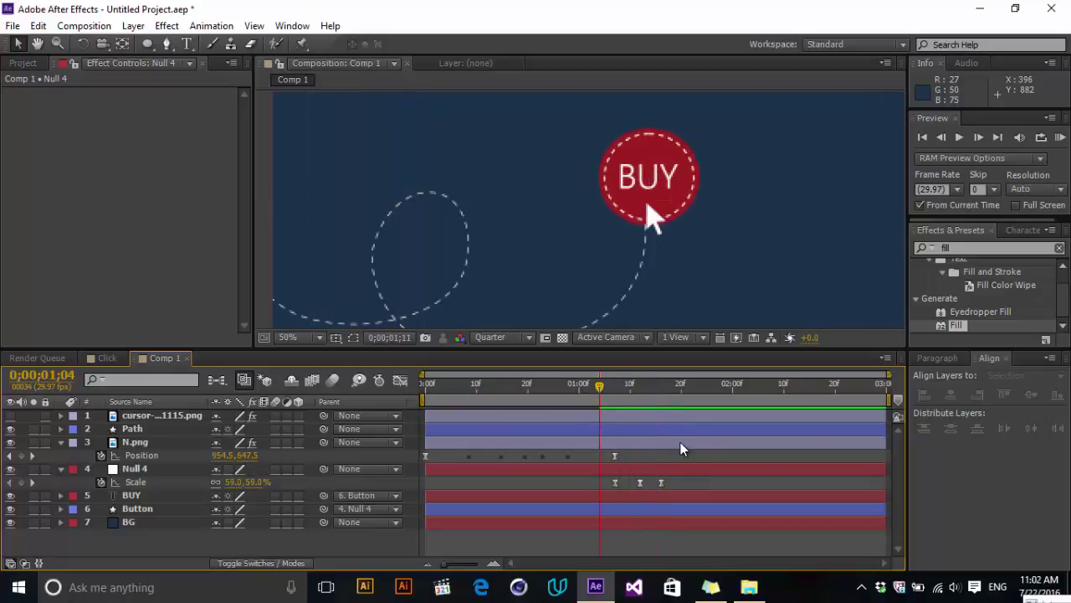
Step: Shift Null 4's last two Scale keyframes one frame later, to 0;00;01;13 and 0;00;01;17, and preview the timing
drag(623, 390, 605, 411)
drag(691, 480, 645, 482)
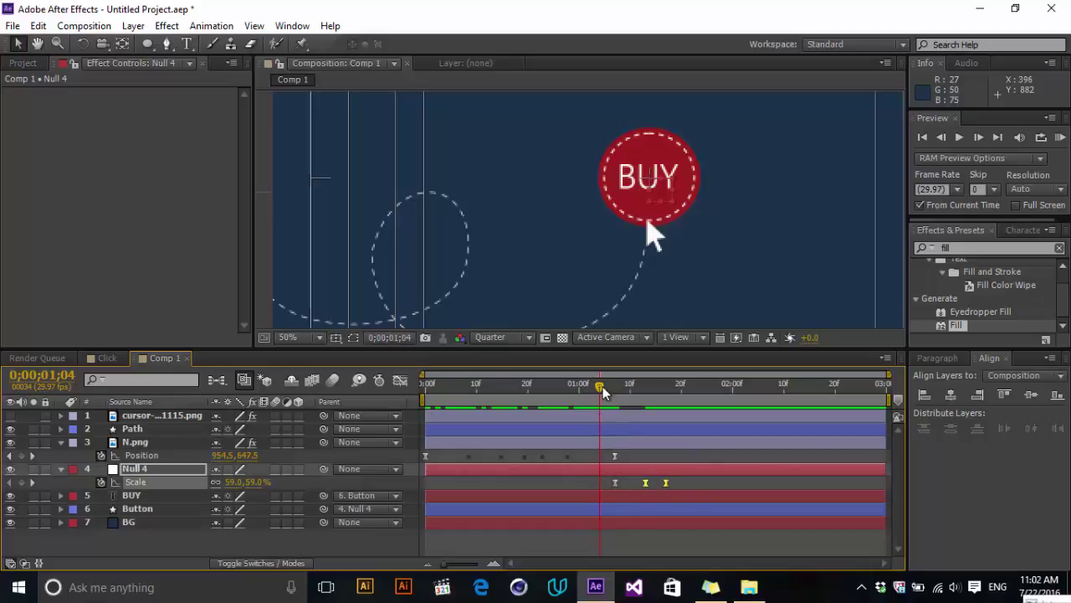
key(KP_0)
mouse_move(600, 388)
mouse_down()
mouse_move(667, 382)
mouse_move(632, 402)
mouse_move(686, 382)
mouse_move(606, 406)
mouse_move(614, 403)
mouse_up()
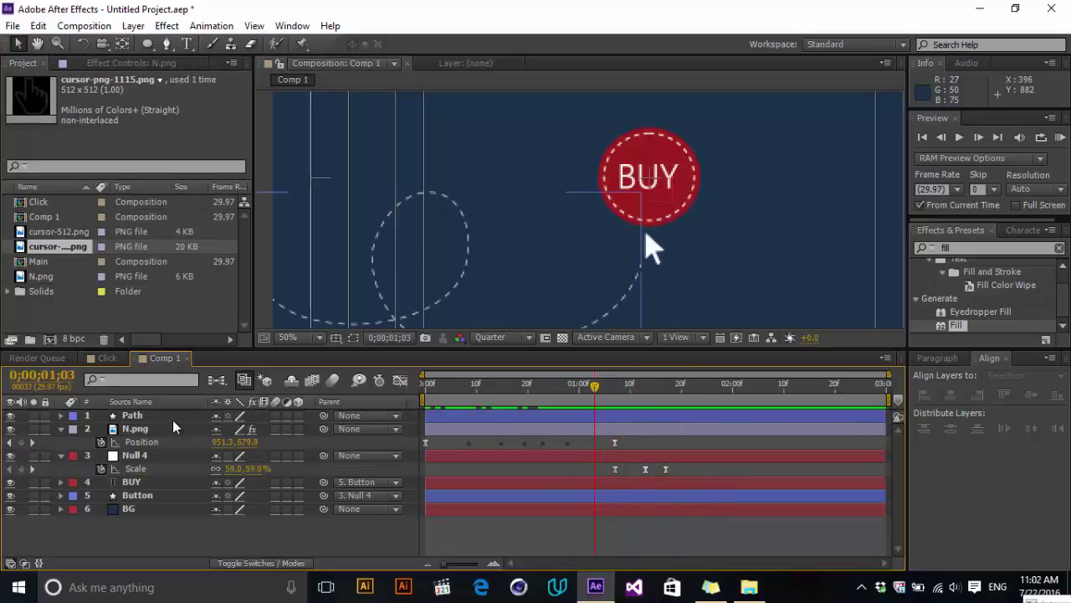
Step: Split the N.png layer at 0;00;01;03 and replace its second part with cursor-png-1115.png
click(173, 426)
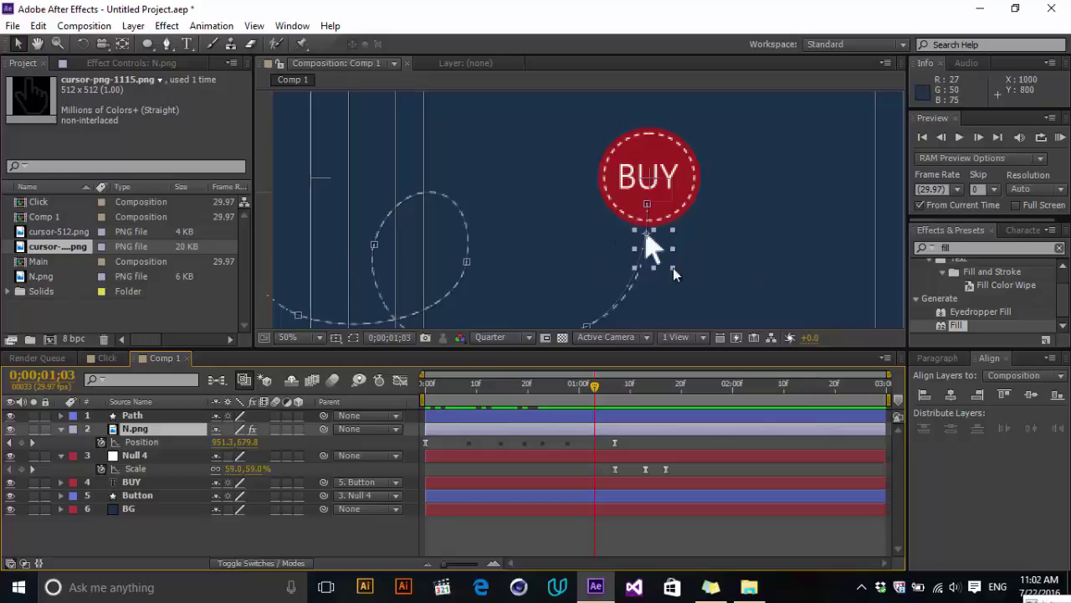
click(39, 26)
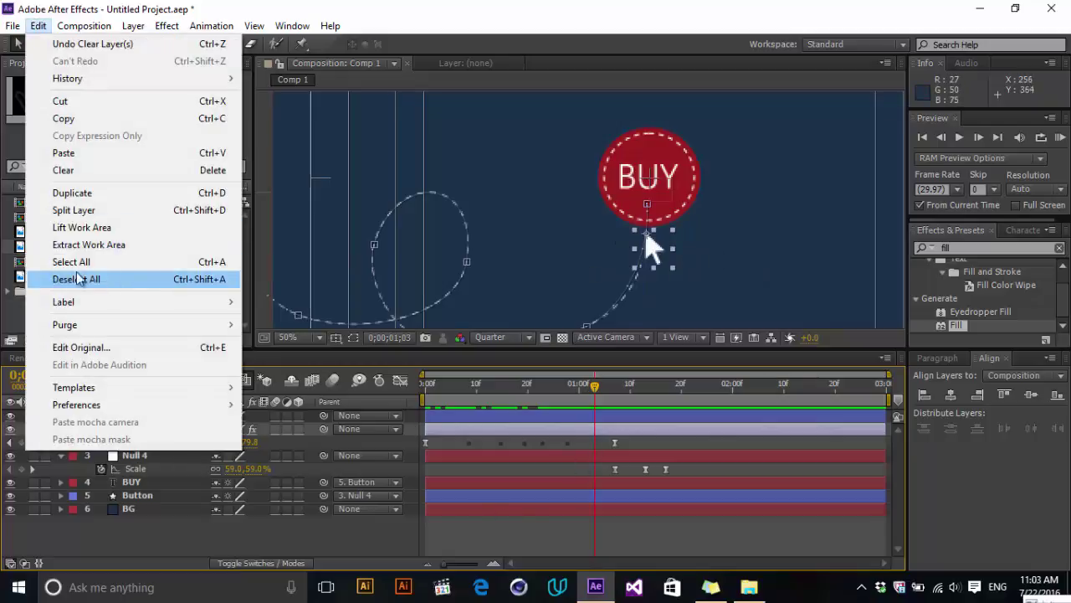
click(119, 210)
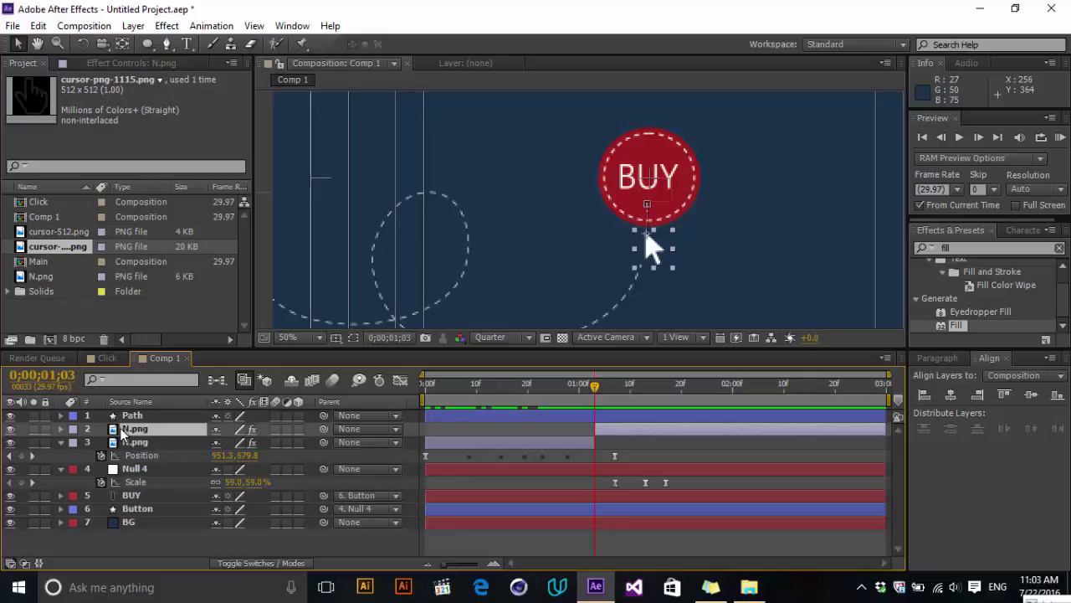
drag(72, 249, 153, 431)
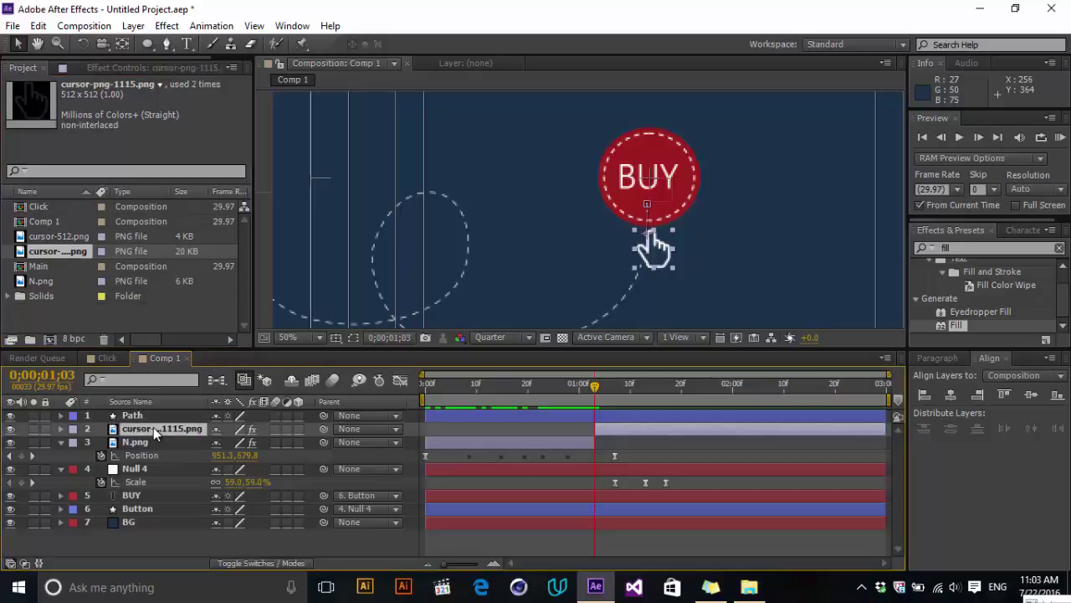
click(655, 457)
mouse_move(596, 391)
mouse_down()
mouse_move(627, 386)
mouse_move(559, 410)
mouse_move(634, 402)
mouse_move(576, 425)
mouse_move(583, 394)
mouse_move(619, 386)
mouse_move(645, 397)
mouse_move(459, 430)
mouse_move(710, 377)
mouse_move(605, 398)
mouse_up()
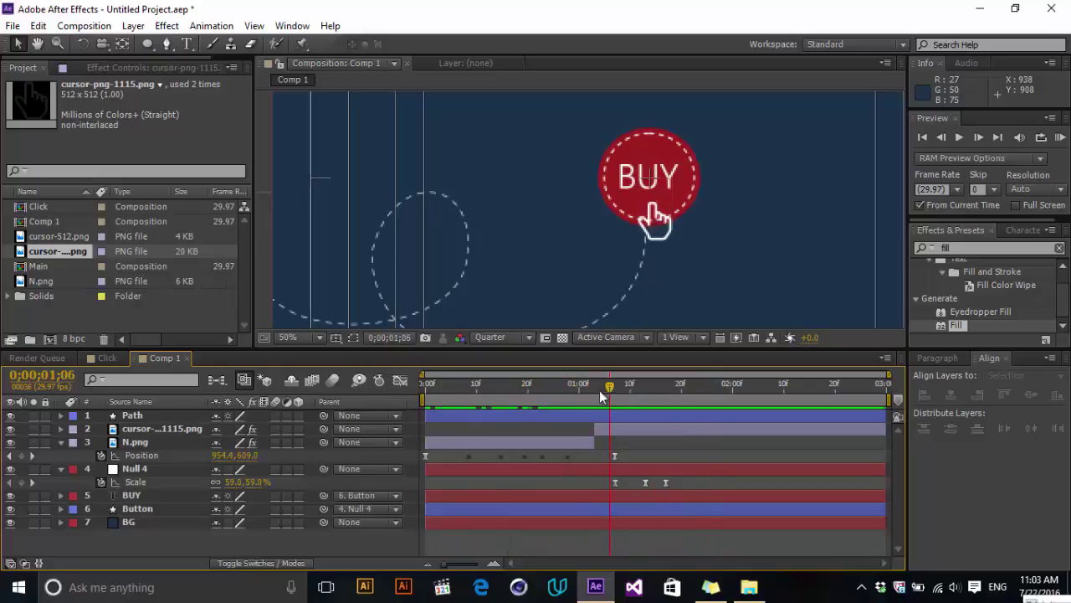
Step: Keyframe the hand cursor's Scale at 19% at 0;00;01;06, 16% at 0;00;01;11 and 18% at 0;00;01;17
click(184, 431)
key(s)
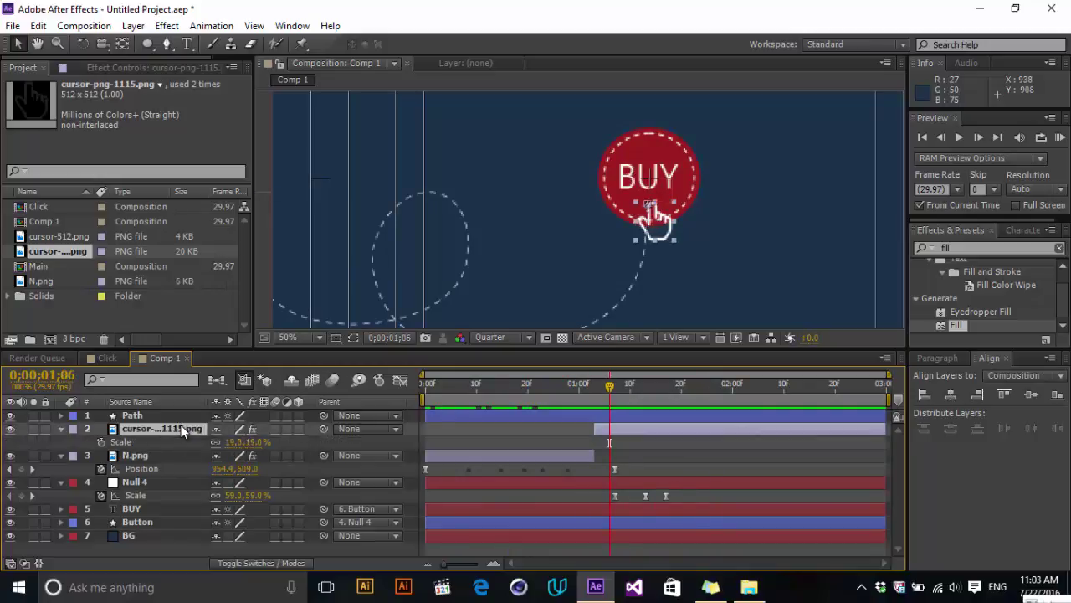
click(101, 442)
drag(623, 398, 635, 393)
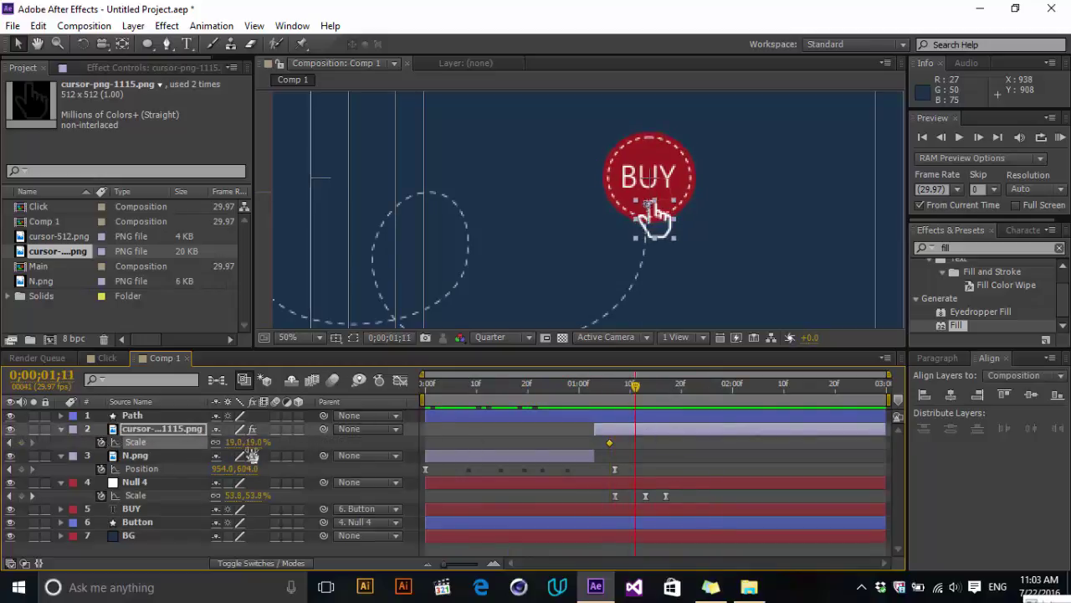
drag(253, 442, 243, 442)
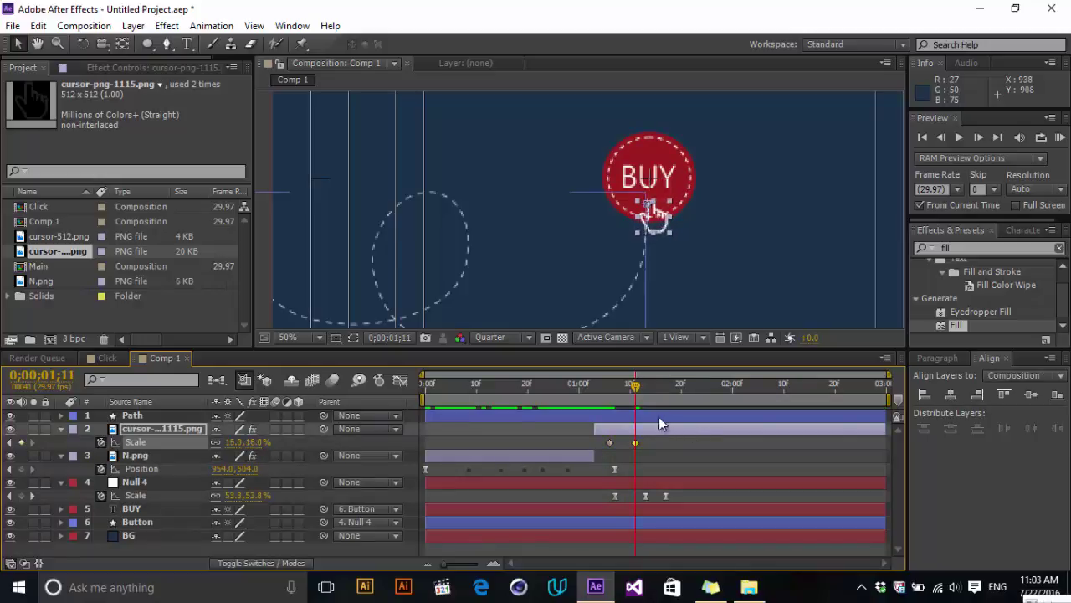
click(650, 395)
drag(650, 395, 666, 395)
drag(253, 443, 254, 442)
Step: Apply Easy Ease to the hand cursor's three Scale keyframes
drag(690, 444, 573, 448)
right_click(611, 444)
mouse_move(711, 431)
click(837, 468)
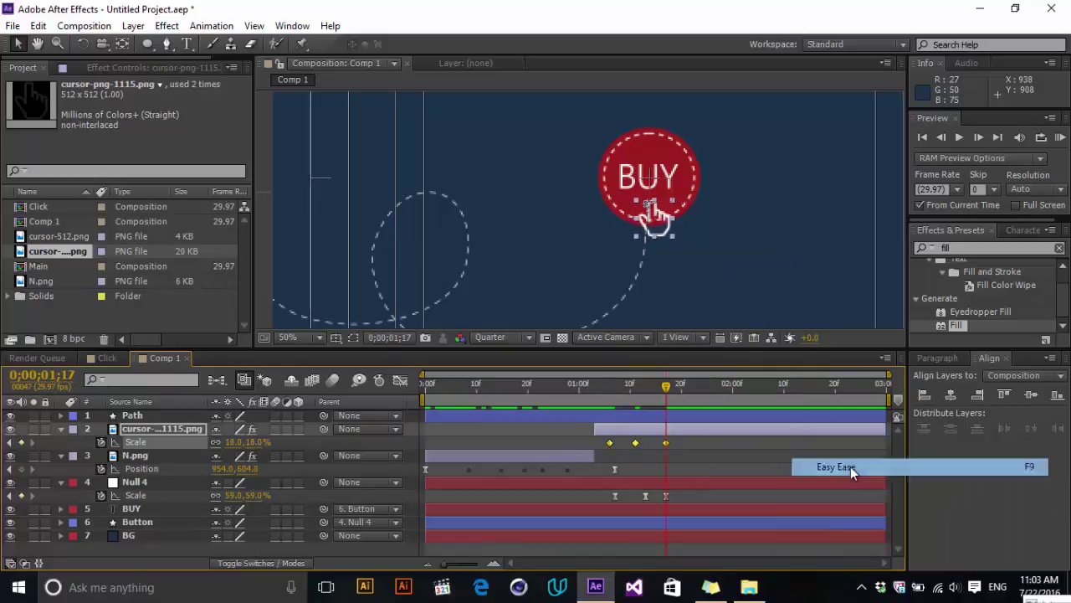
Step: Align the hand cursor's first two Scale keyframes with Null 4's Scale keyframes and preview the click
drag(612, 441, 631, 445)
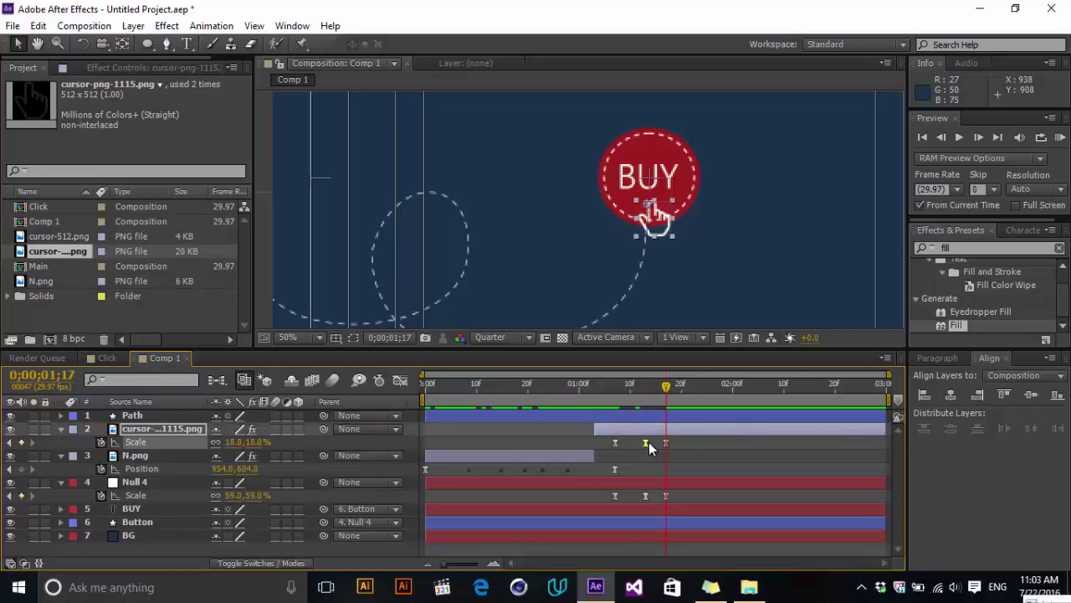
click(650, 441)
drag(665, 393, 584, 401)
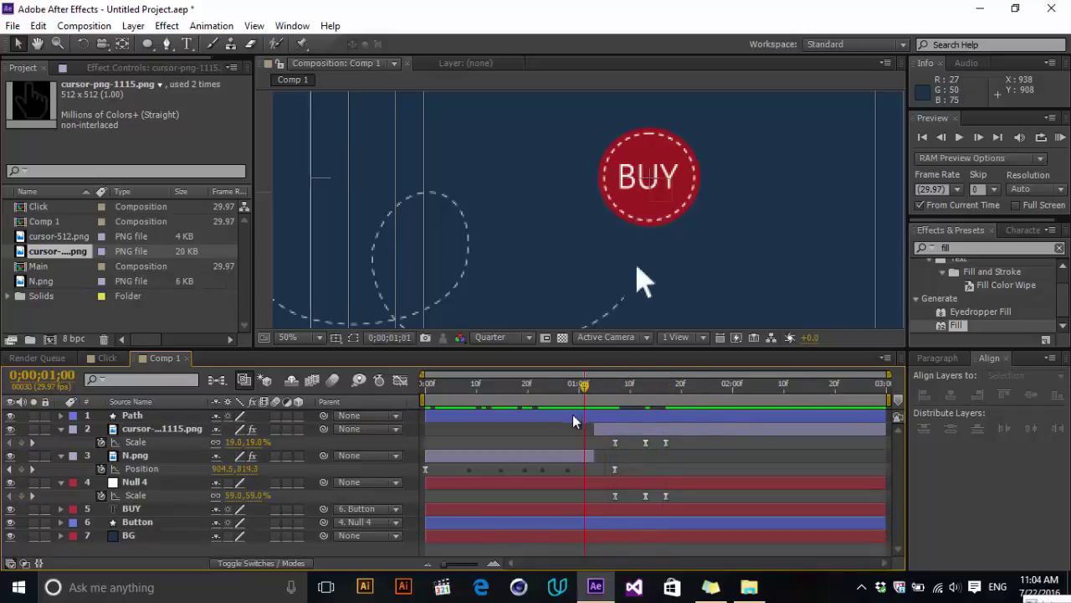
key(space)
click(578, 454)
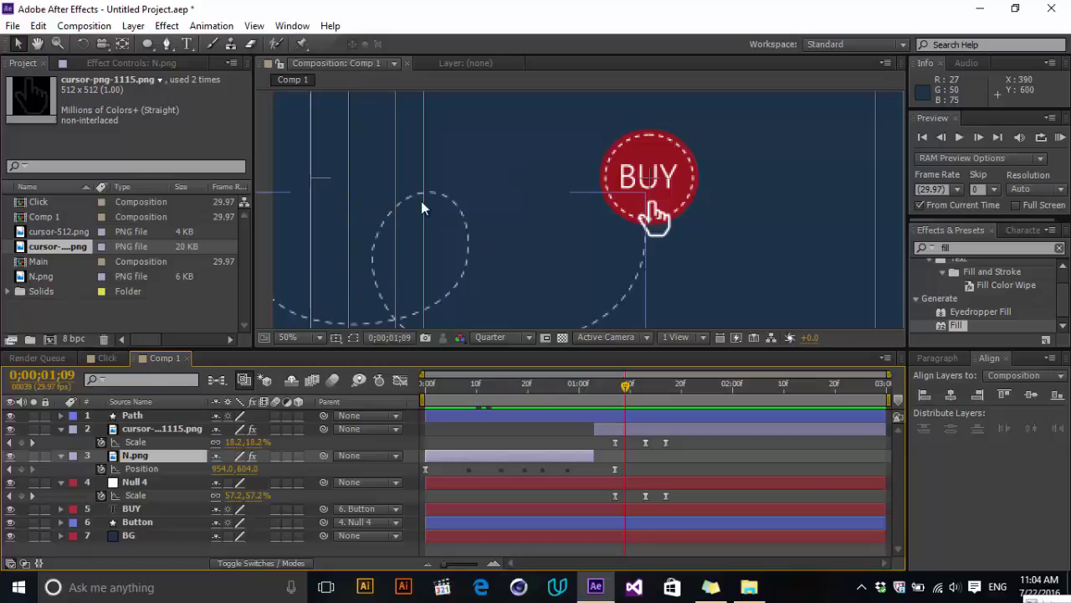
Step: Keyframe the Start of the Path layer's Trim Paths 1 at 0% at 0;00;00;00 and 100% at 0;00;01;08
click(61, 415)
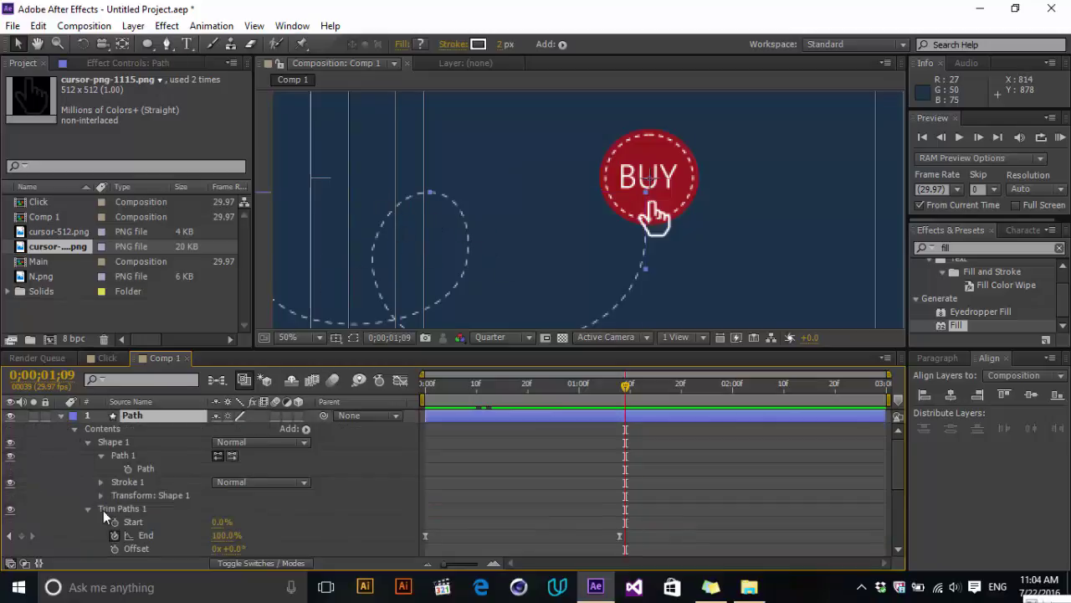
scroll(113, 508, down, 2)
key(Home)
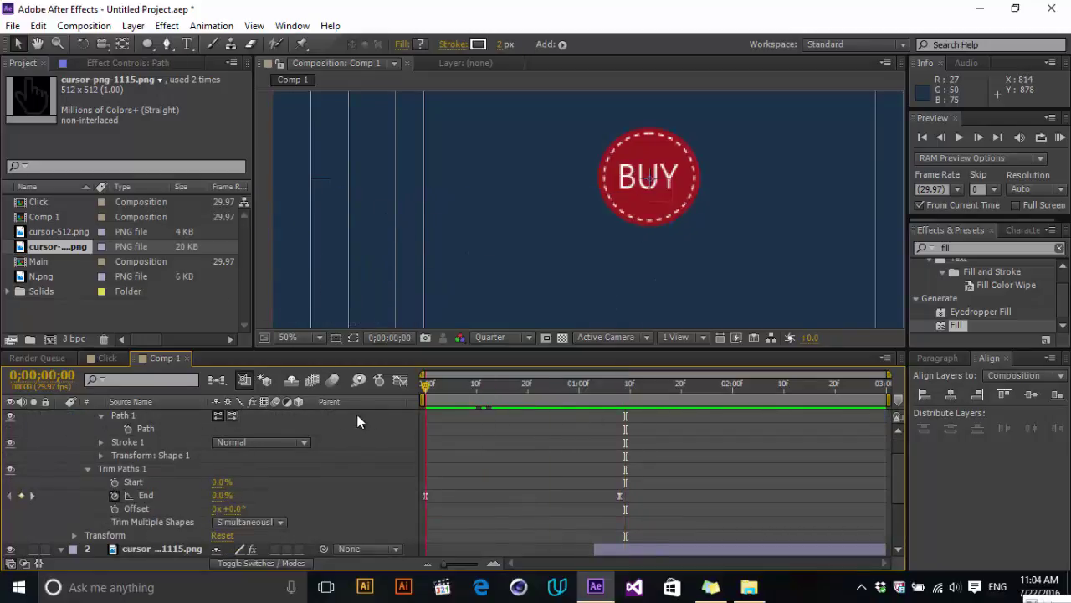
click(114, 482)
click(32, 495)
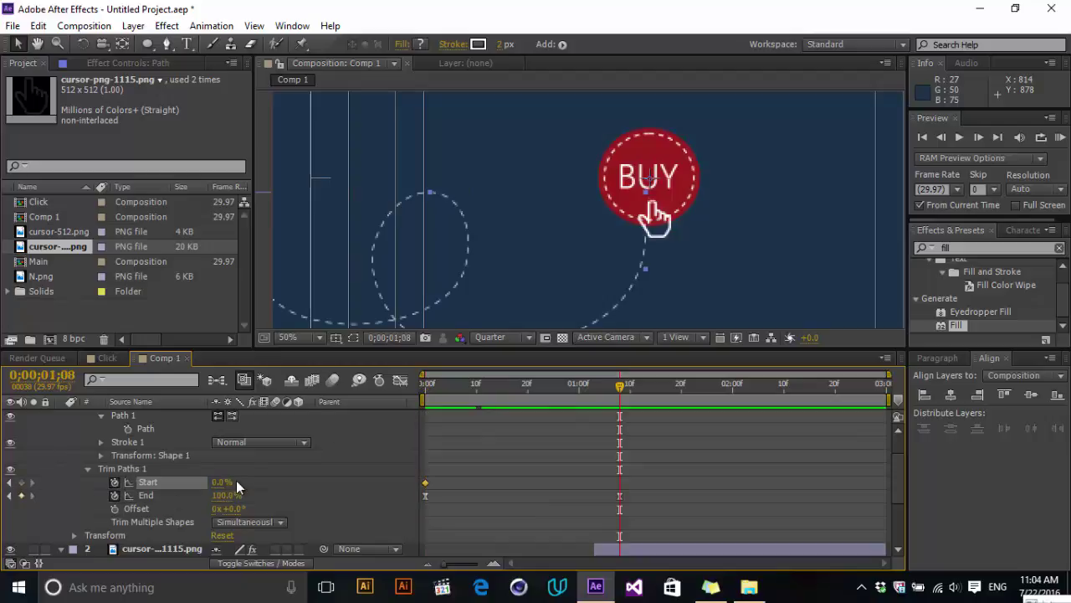
drag(219, 483, 298, 468)
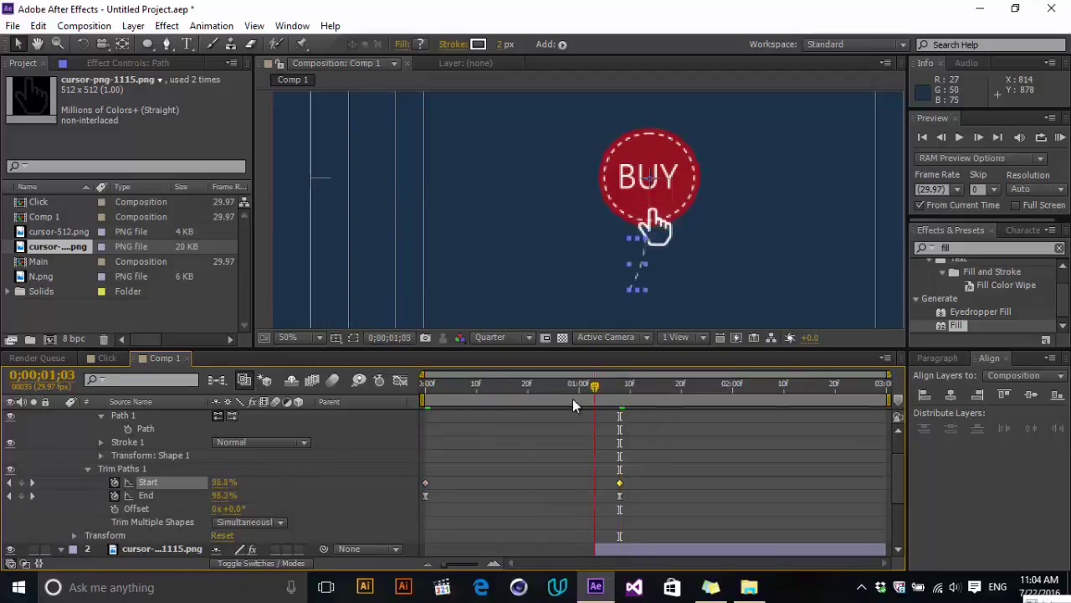
Step: Apply Easy Ease to both Start keyframes of Trim Paths 1
drag(574, 389, 507, 389)
drag(667, 446, 408, 490)
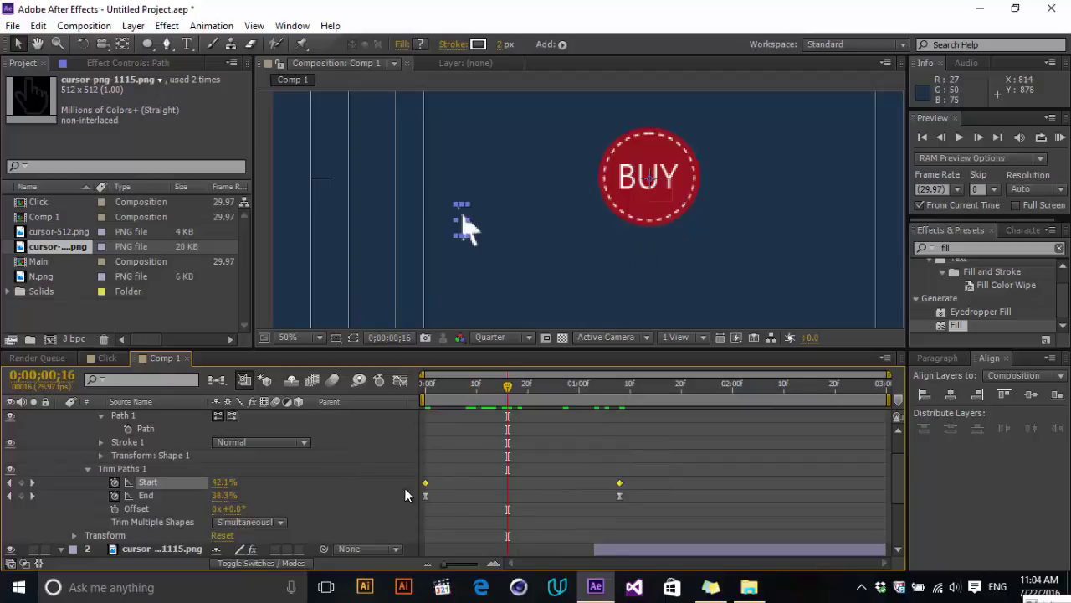
right_click(425, 484)
mouse_move(478, 474)
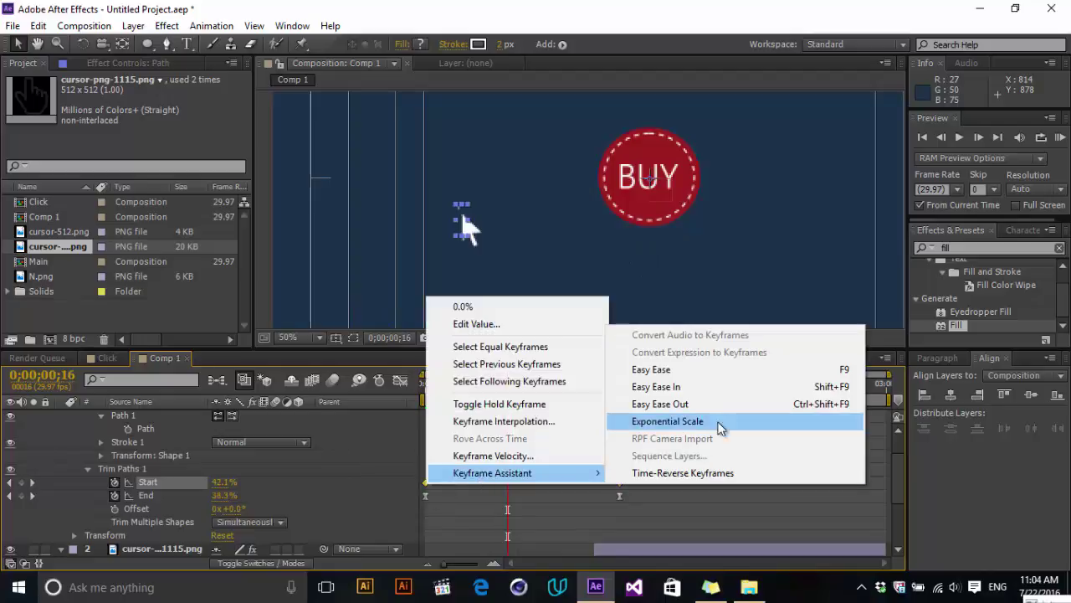
click(703, 369)
Step: Delay the first Trim Paths Start keyframe to about 0;00;00;17 and check the path's erasing
drag(427, 385, 568, 384)
scroll(594, 179, down, 2)
drag(472, 483, 512, 483)
click(564, 451)
drag(568, 386, 399, 412)
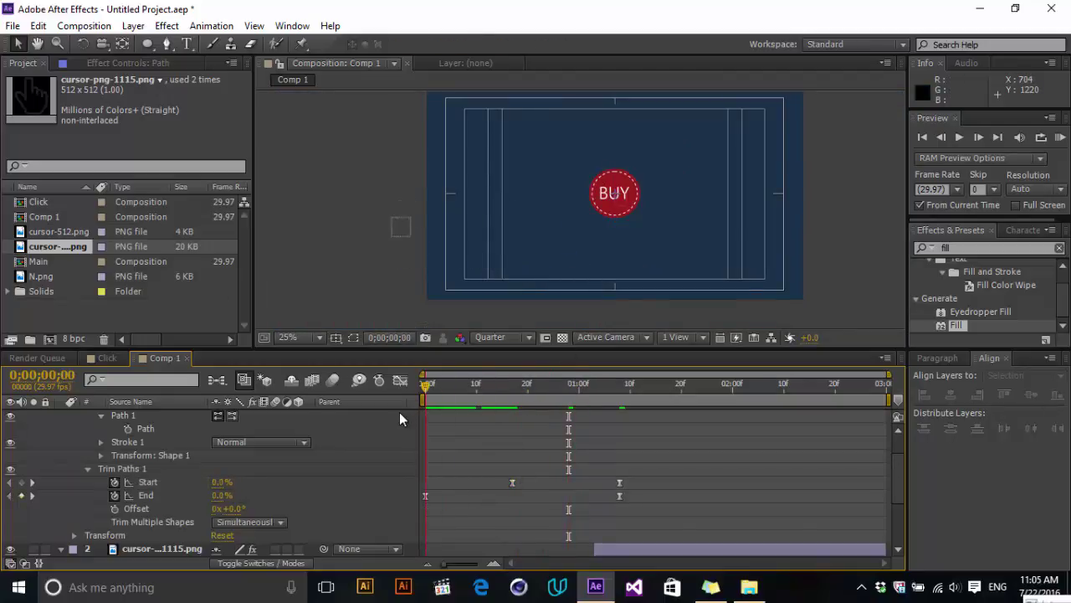
Step: Keyframe the Trim Paths Offset at 0° at 0;00;00;00 and 7° at 0;00;01;08, and trim multiple shapes Individually
click(115, 508)
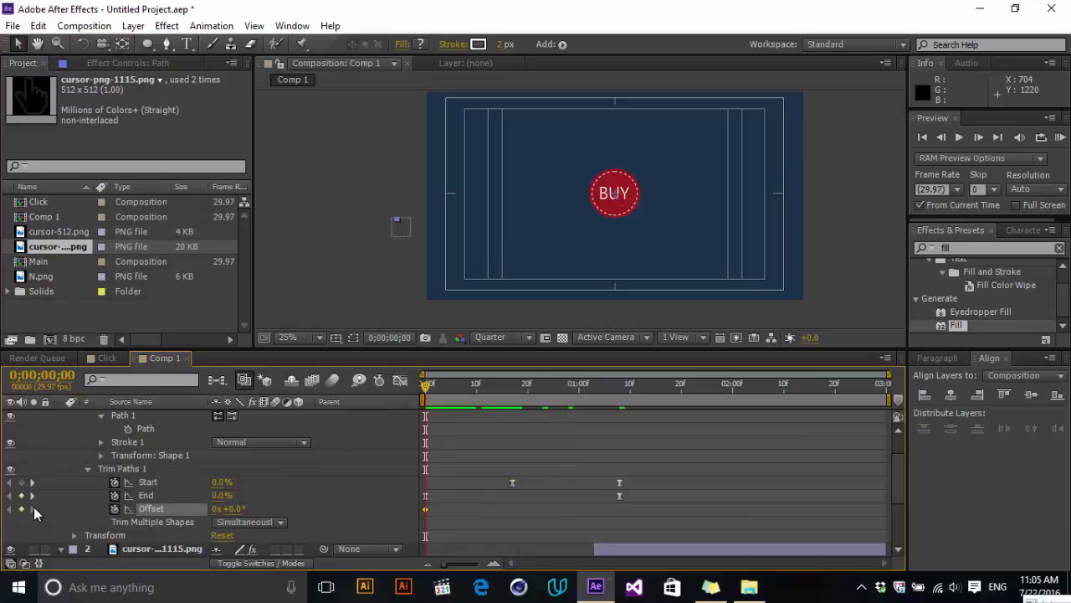
click(33, 495)
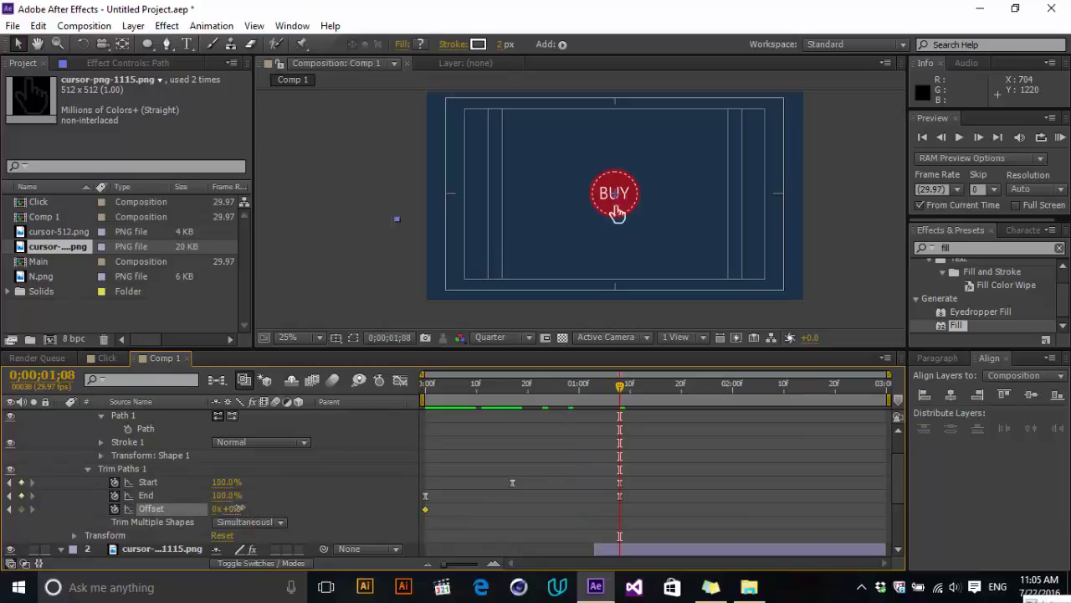
click(249, 521)
click(251, 557)
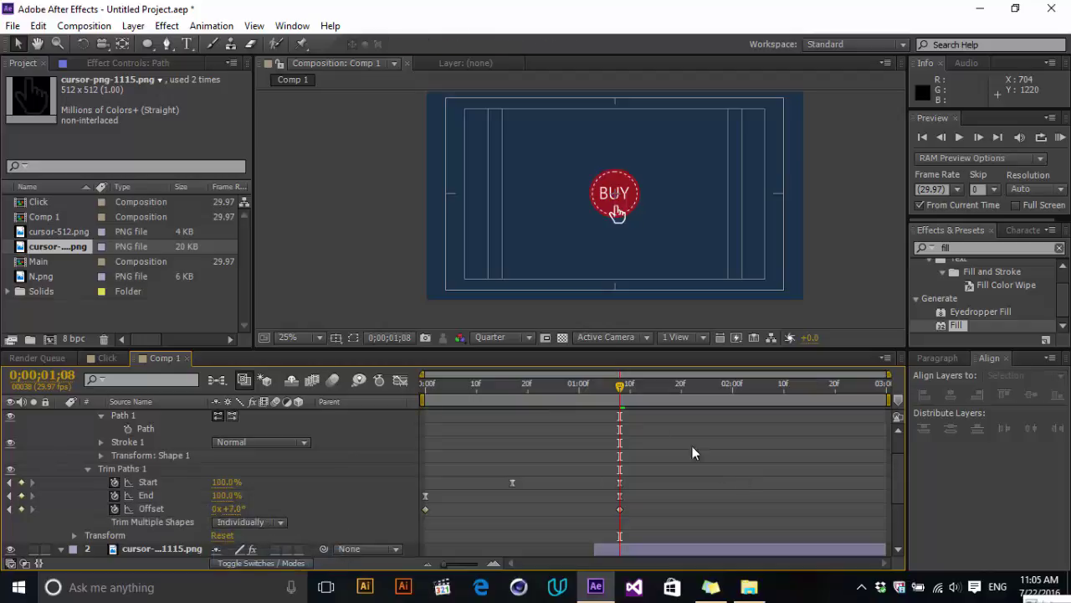
Step: Apply Easy Ease to both Trim Paths Offset keyframes and preview the animation from the start
key(shift+Page_Up)
drag(571, 400, 422, 422)
drag(674, 513, 419, 520)
right_click(428, 511)
mouse_move(452, 497)
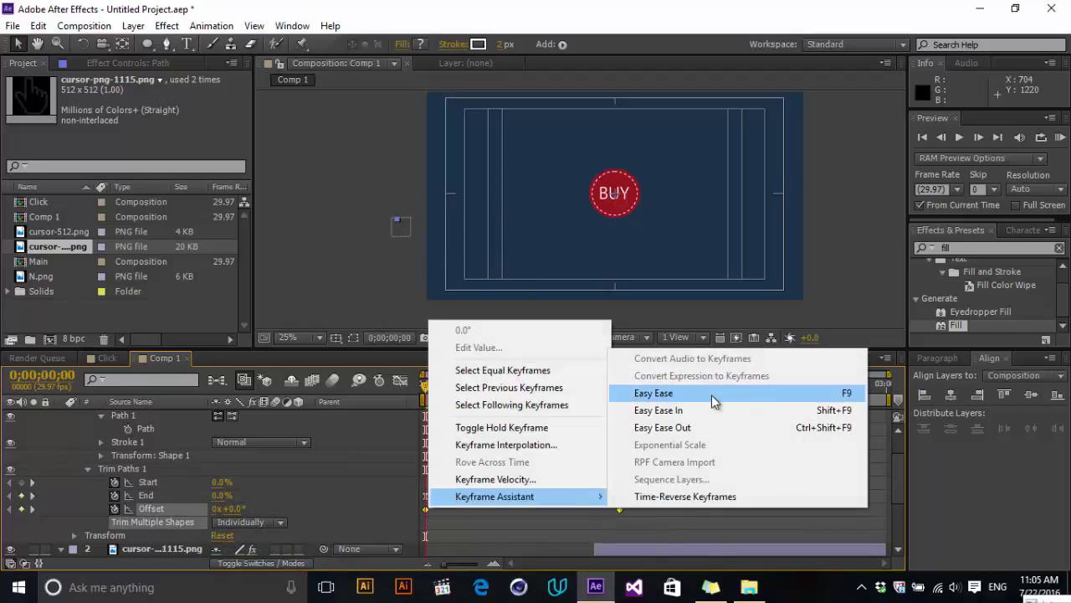
click(670, 392)
key(space)
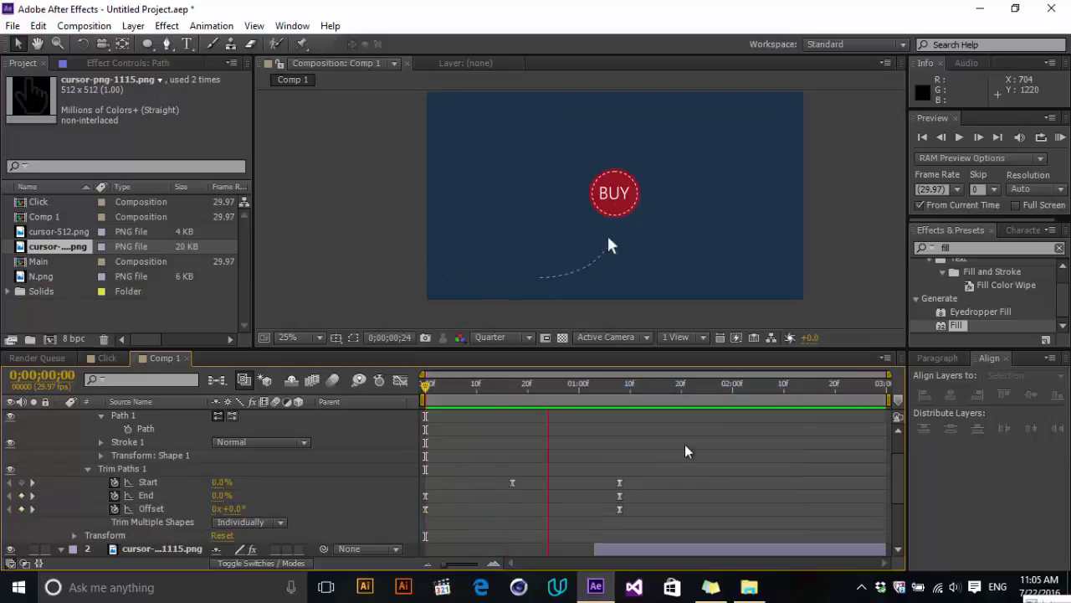
Step: Stop the preview and collapse the properties of the Path, hand cursor, N.png and Null 4 layers
key(space)
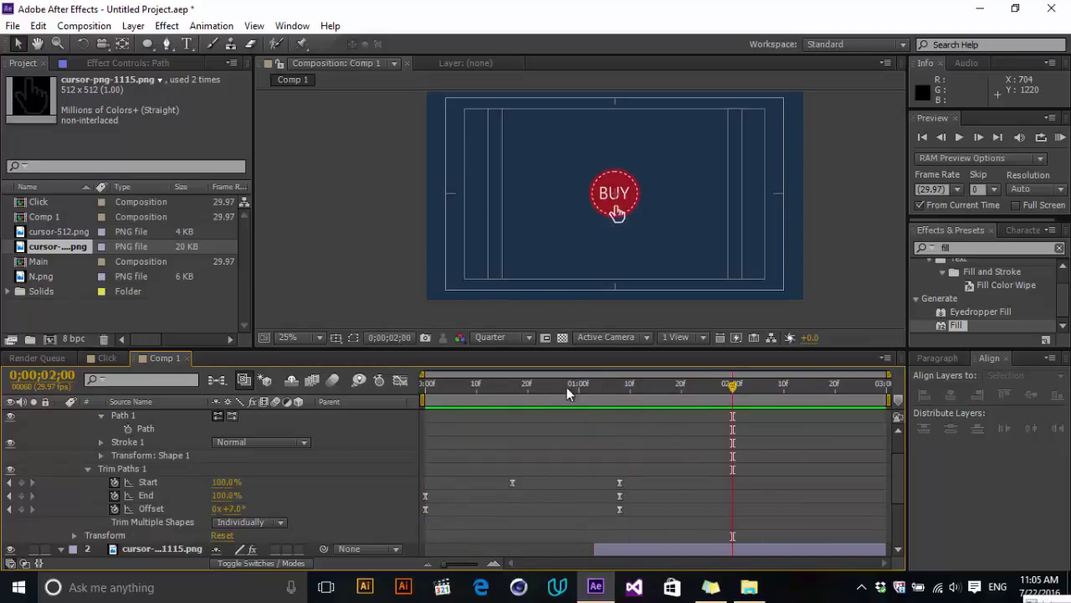
mouse_move(566, 387)
mouse_down()
mouse_move(524, 232)
mouse_move(473, 266)
mouse_move(597, 258)
mouse_move(615, 349)
mouse_move(465, 398)
mouse_move(563, 389)
mouse_up()
scroll(168, 448, up, 1)
click(126, 420)
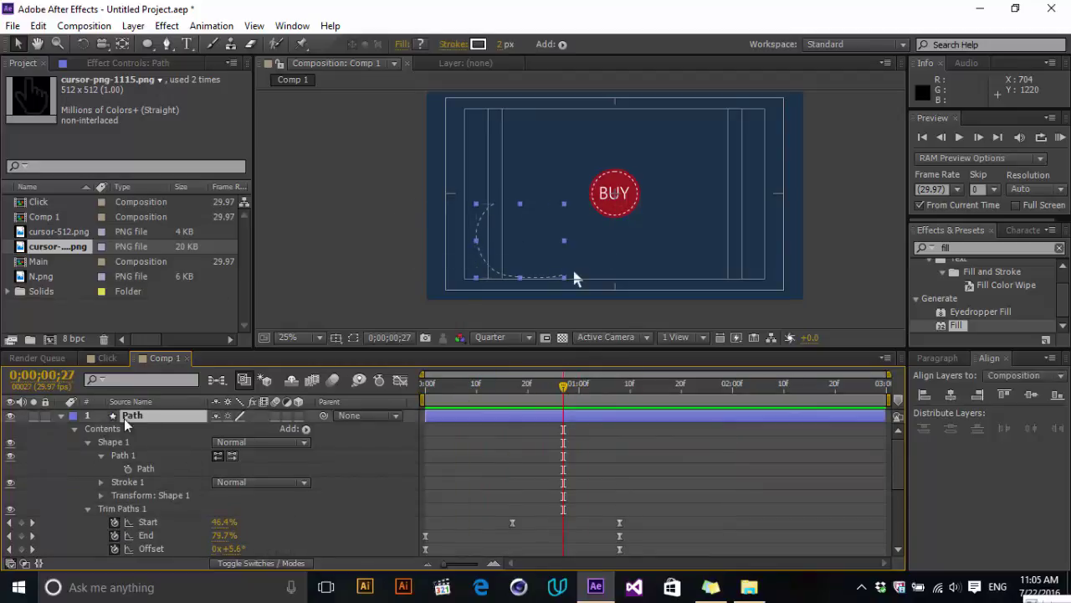
click(59, 416)
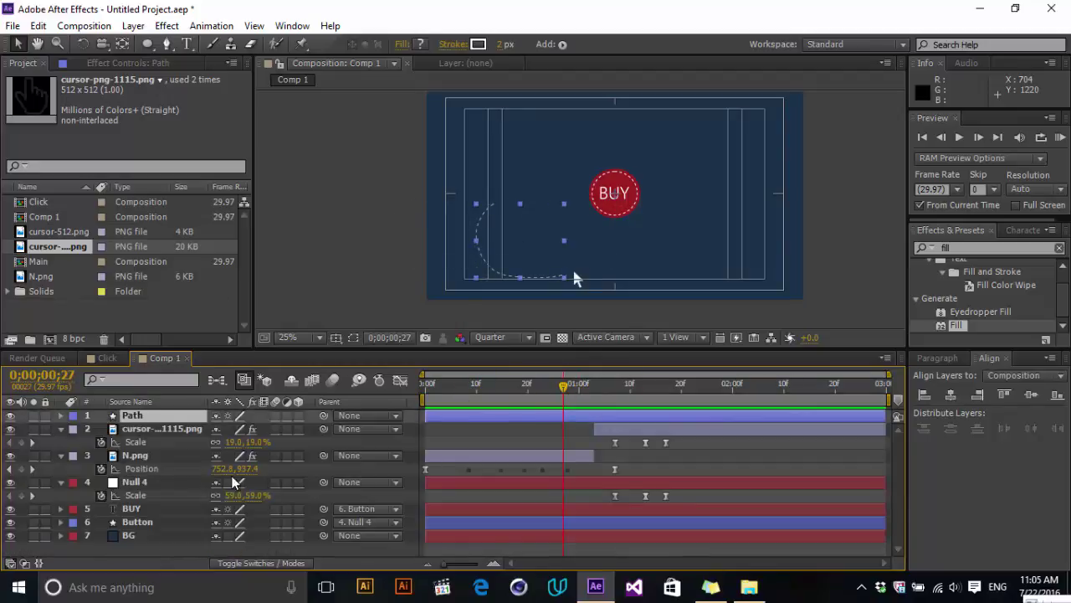
click(61, 429)
click(60, 443)
click(60, 455)
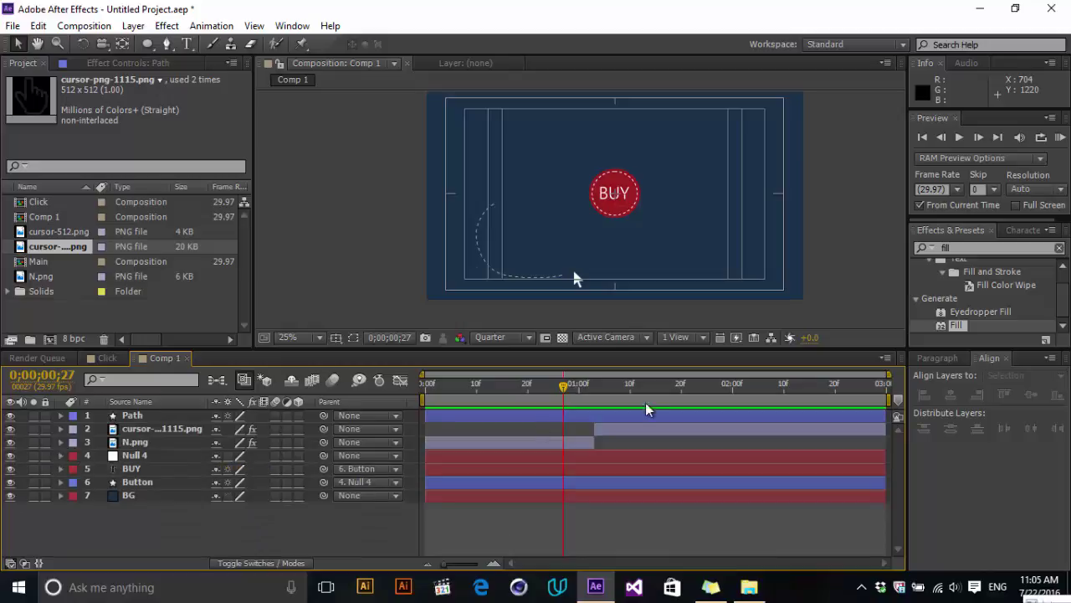
Step: Look at the burst of lines around the button in the Click composition, and return to Comp 1
drag(563, 389, 688, 397)
click(106, 358)
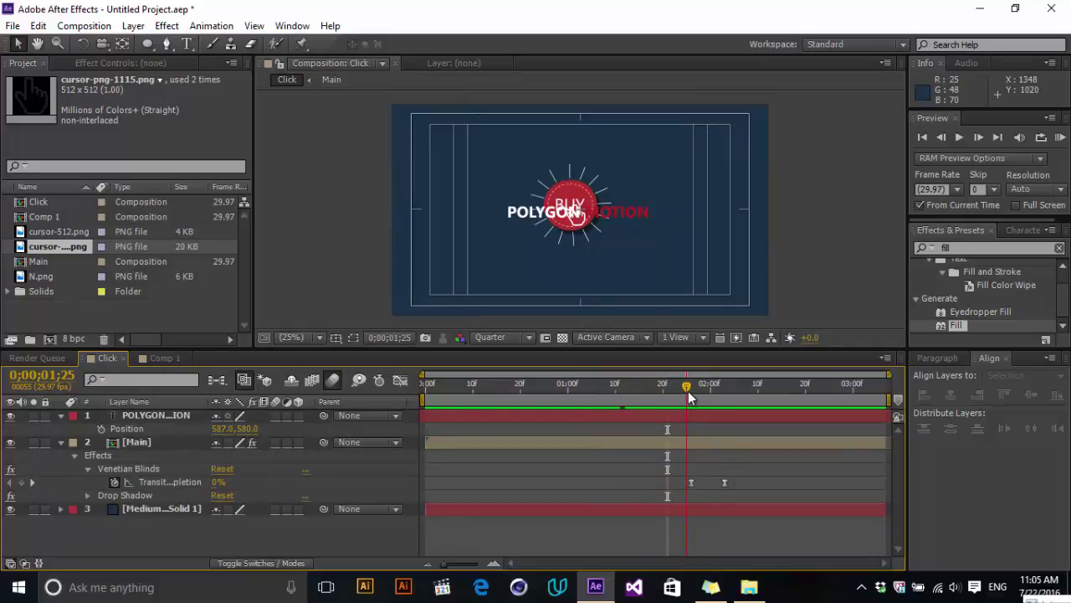
click(168, 360)
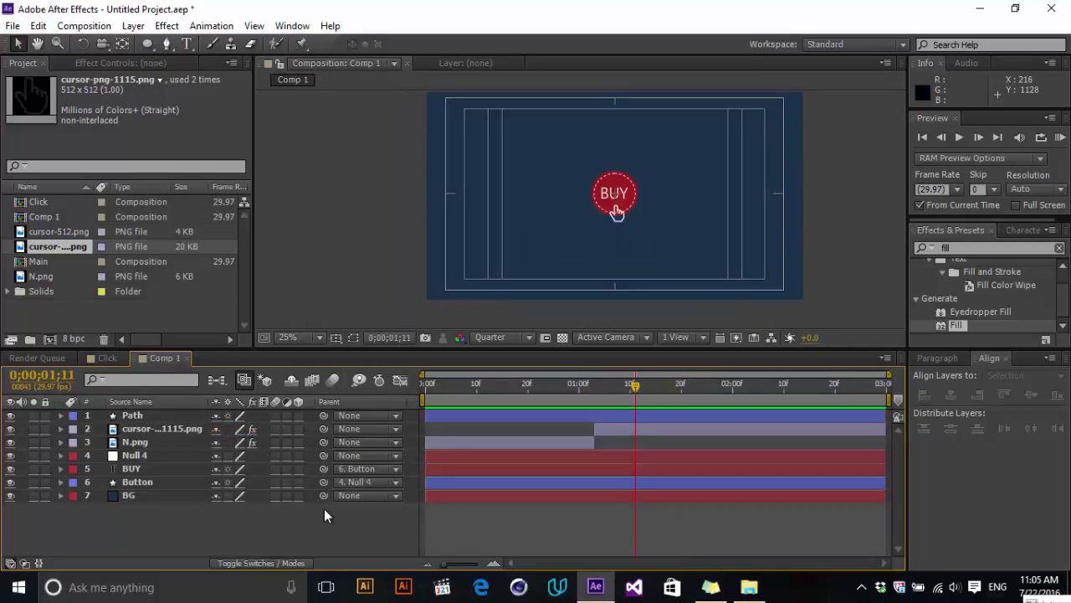
Step: Draw a thin rectangle about 10 × 66 px over the BUY button's centre with the Rectangle tool, filled solid white (FFFFFF)
drag(147, 44, 201, 44)
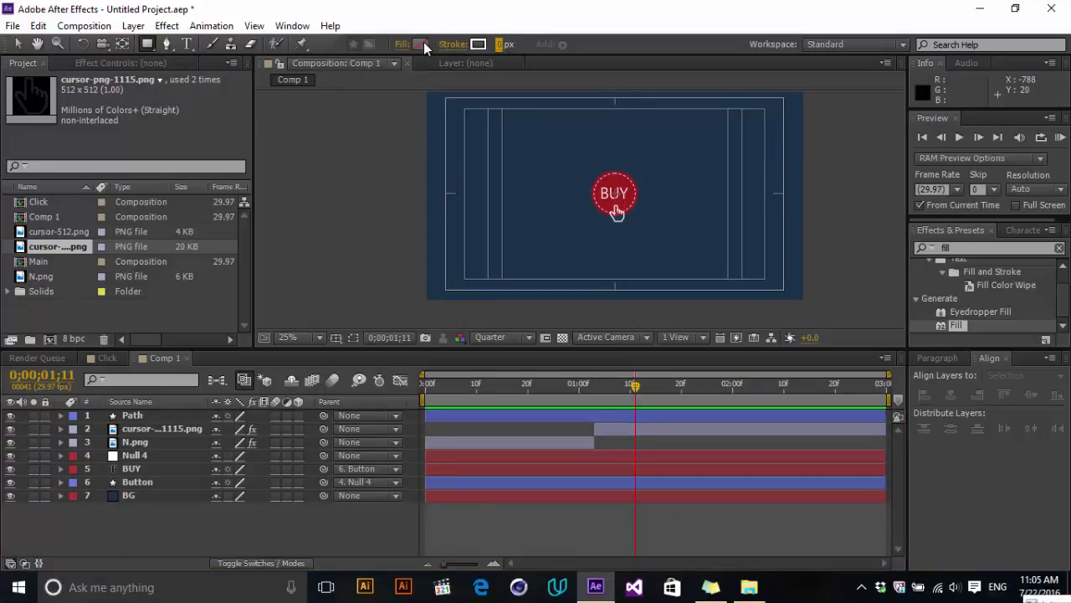
click(422, 46)
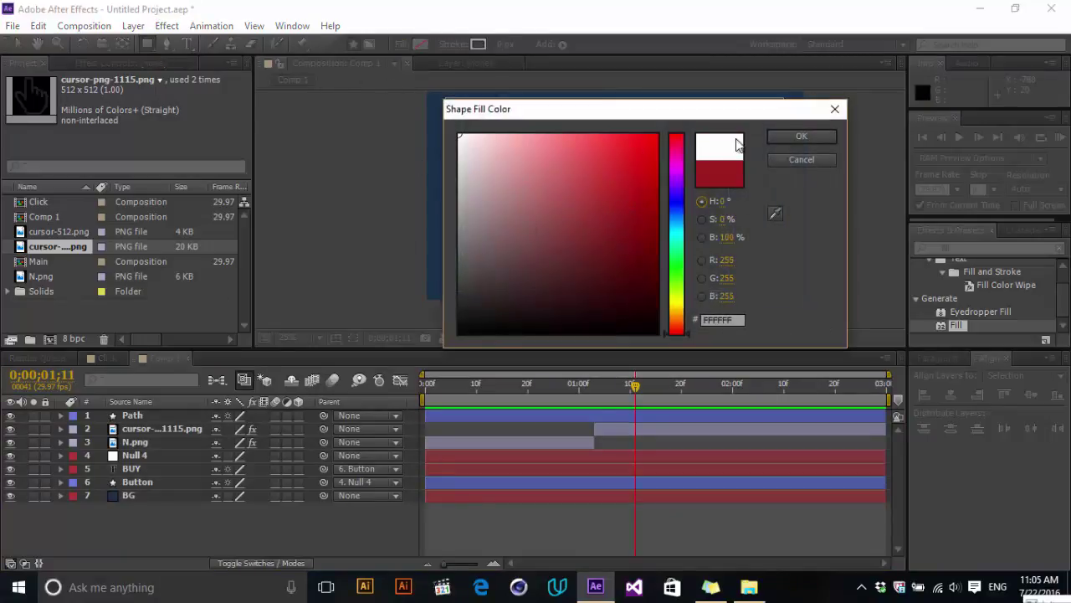
click(801, 137)
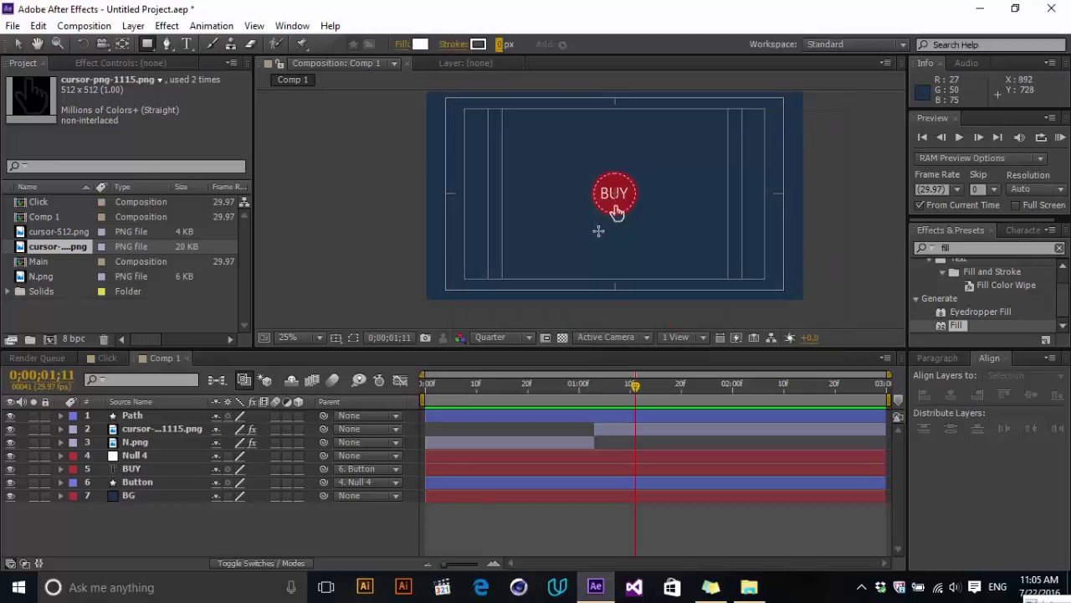
scroll(597, 227, up, 2)
drag(605, 212, 611, 237)
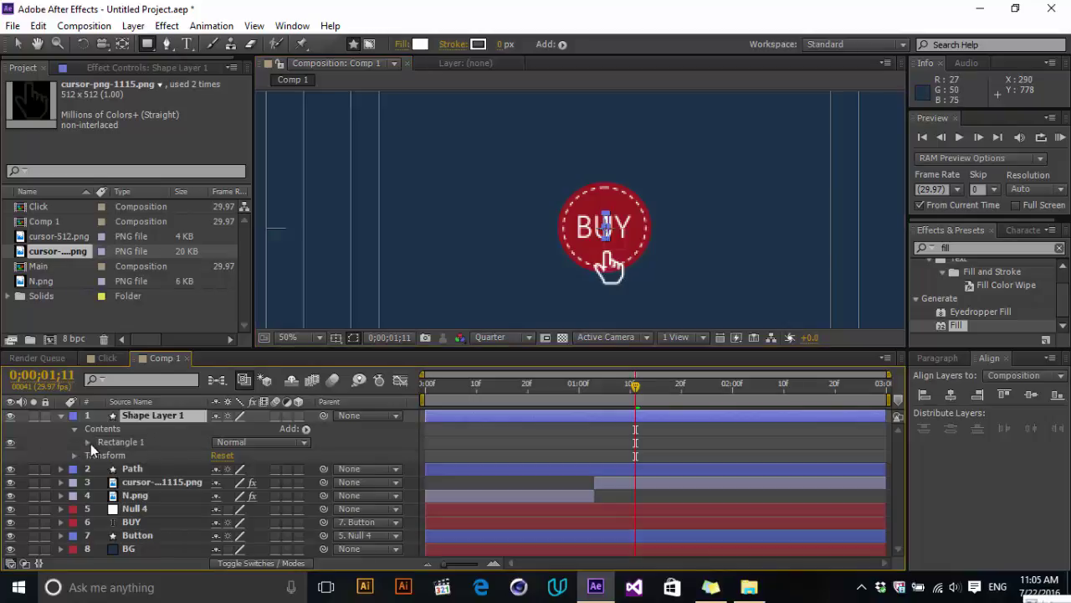
Step: Delete Stroke 1 from the rectangle and set Rectangle Path 1's Position to 0, -200 above the button
click(87, 442)
click(126, 470)
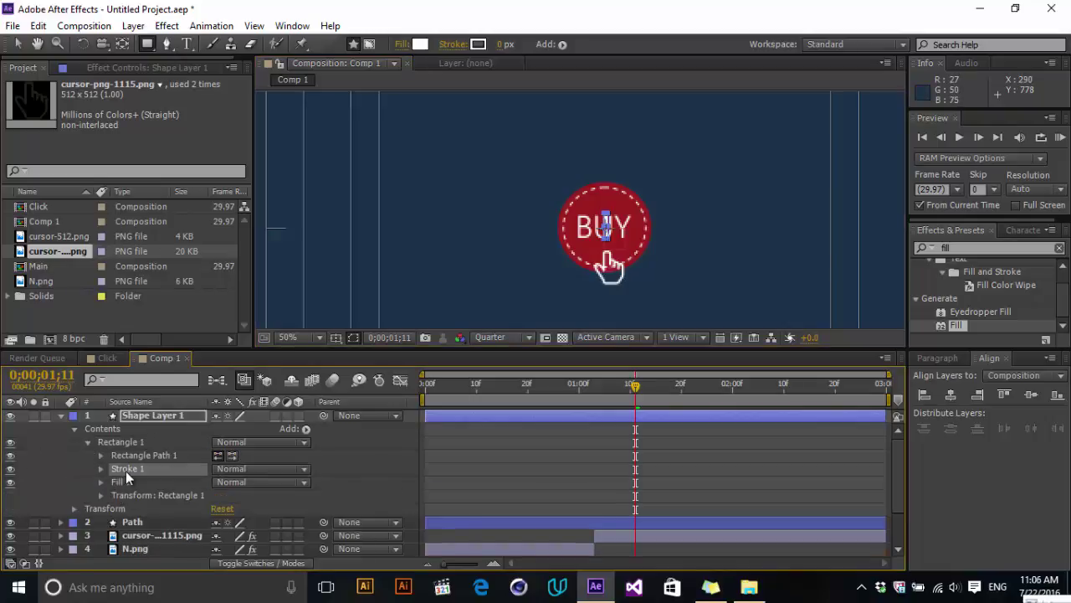
key(Delete)
click(102, 454)
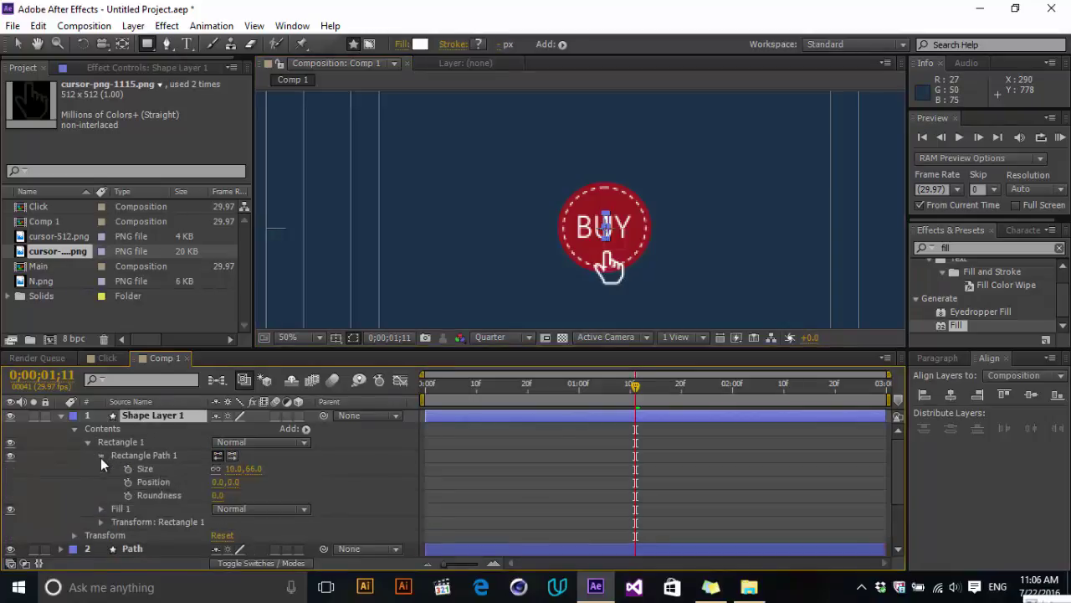
drag(234, 484, 57, 499)
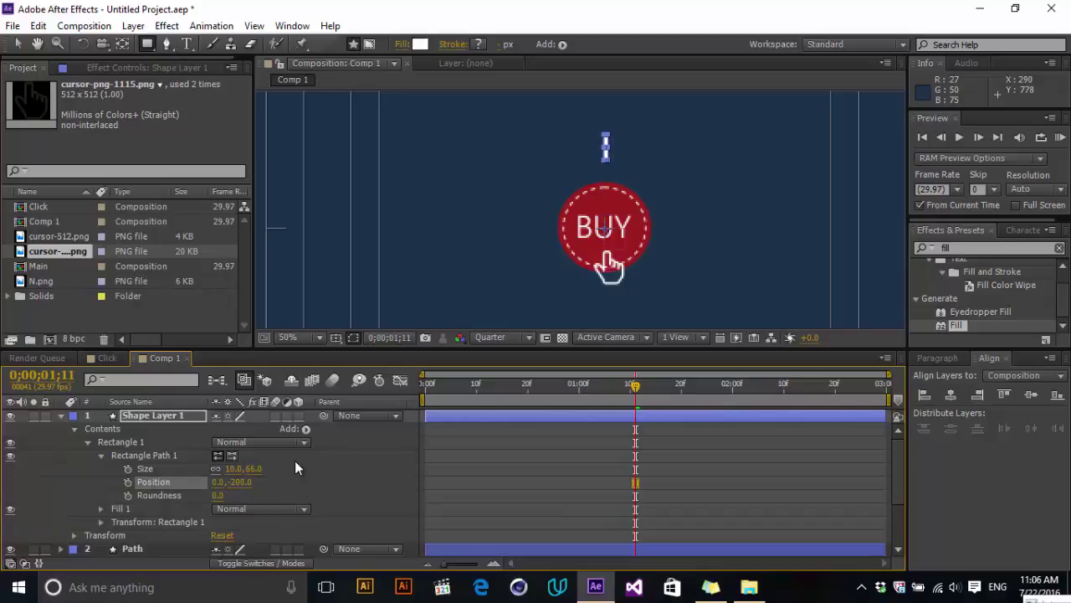
Step: Add a Repeater to Rectangle 1 and set its Copies to 9
click(305, 428)
click(396, 314)
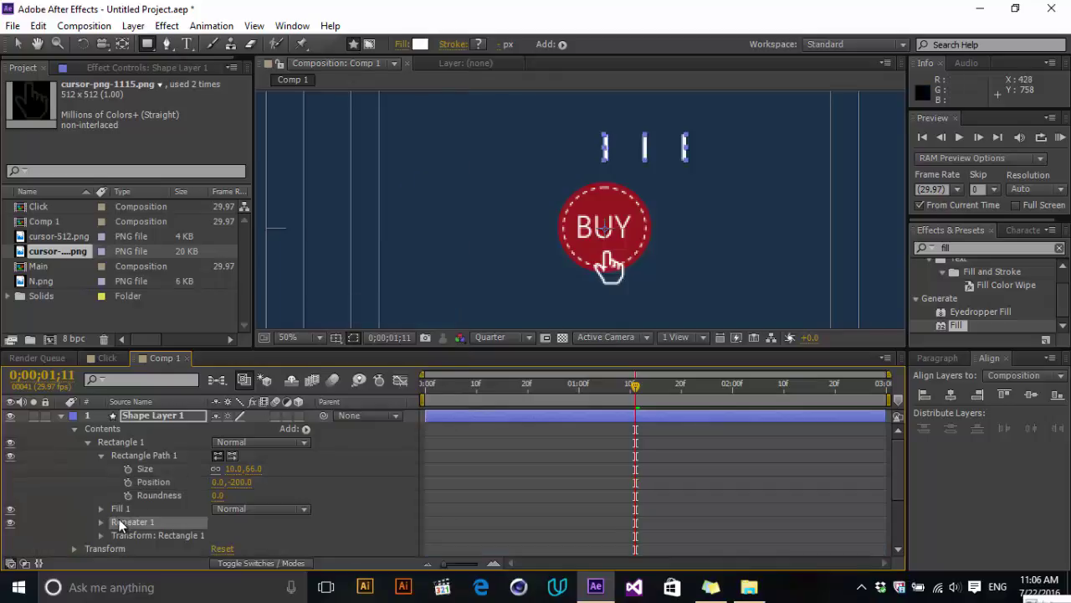
click(100, 527)
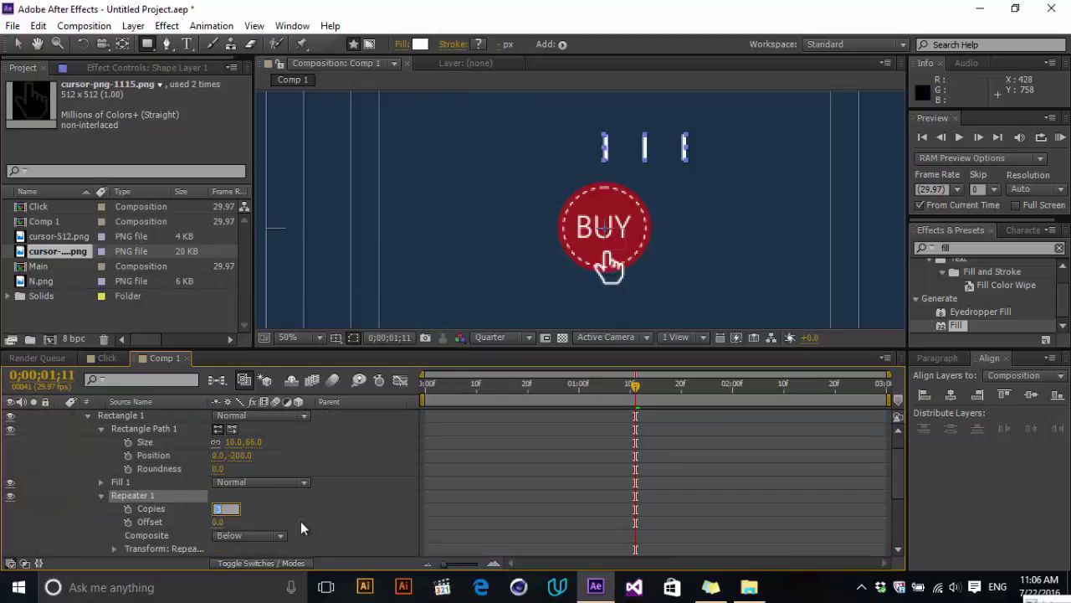
text(9)
key(Return)
scroll(168, 496, down, 2)
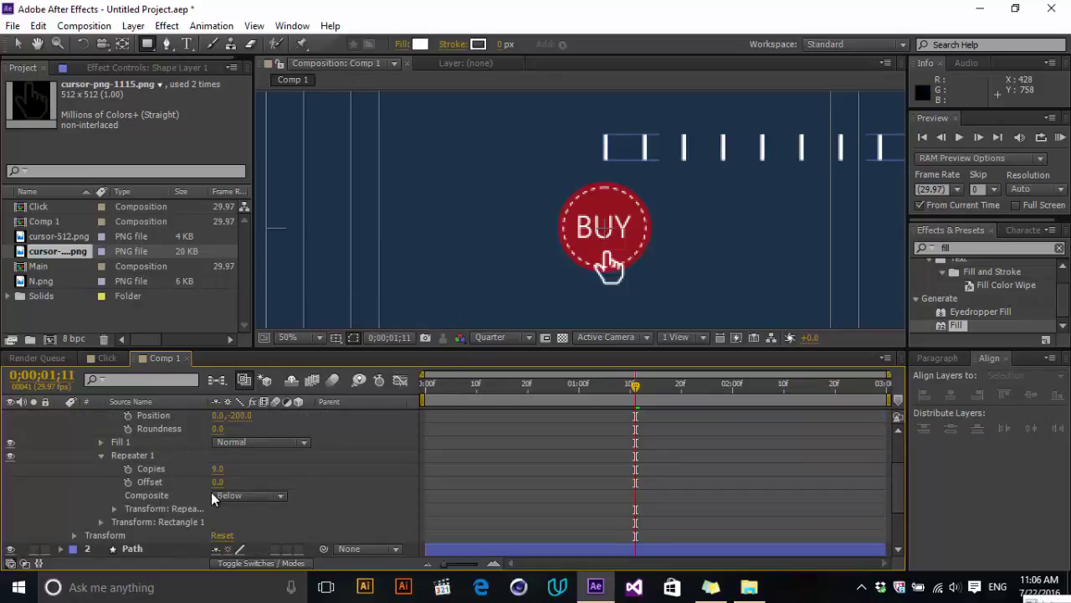
Step: Set the Repeater transform's Position to 0, 0 and its Rotation to 41° to spread the lines around the button
click(114, 508)
scroll(110, 507, down, 2)
click(222, 495)
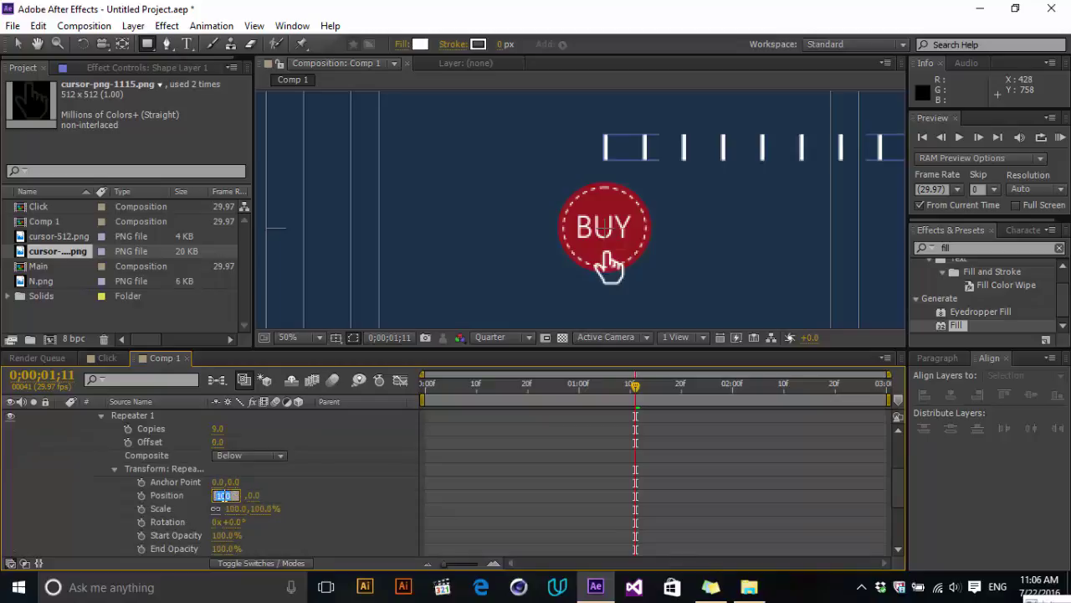
text(0)
key(Return)
drag(237, 522, 260, 515)
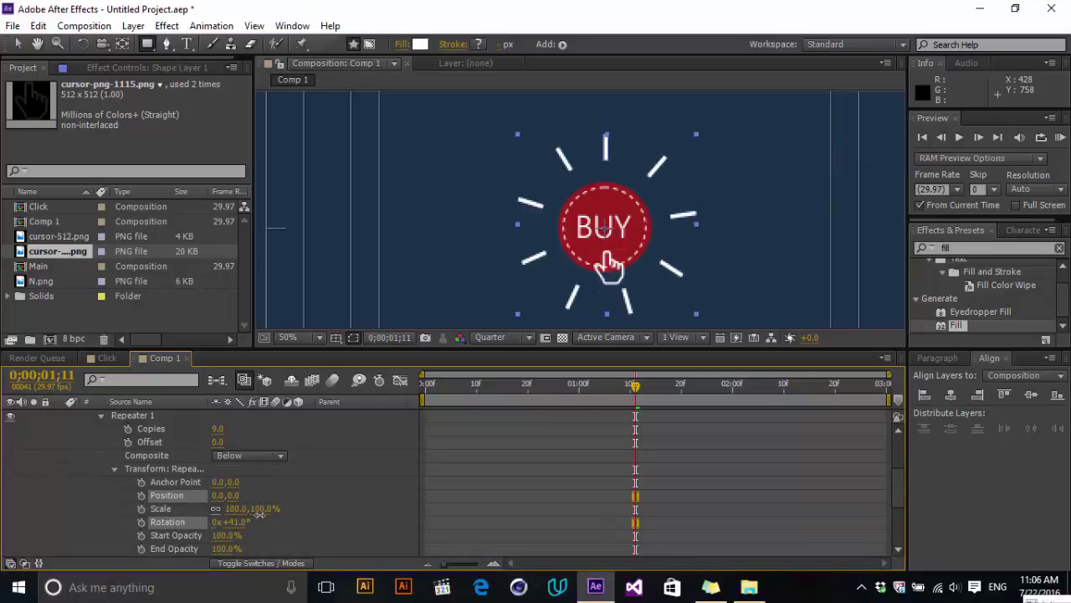
click(286, 511)
Step: Set the Repeater to 14 copies with 26° rotation, and reduce the rectangle's width to 3 px, keeping its 66 px height
drag(216, 428, 219, 427)
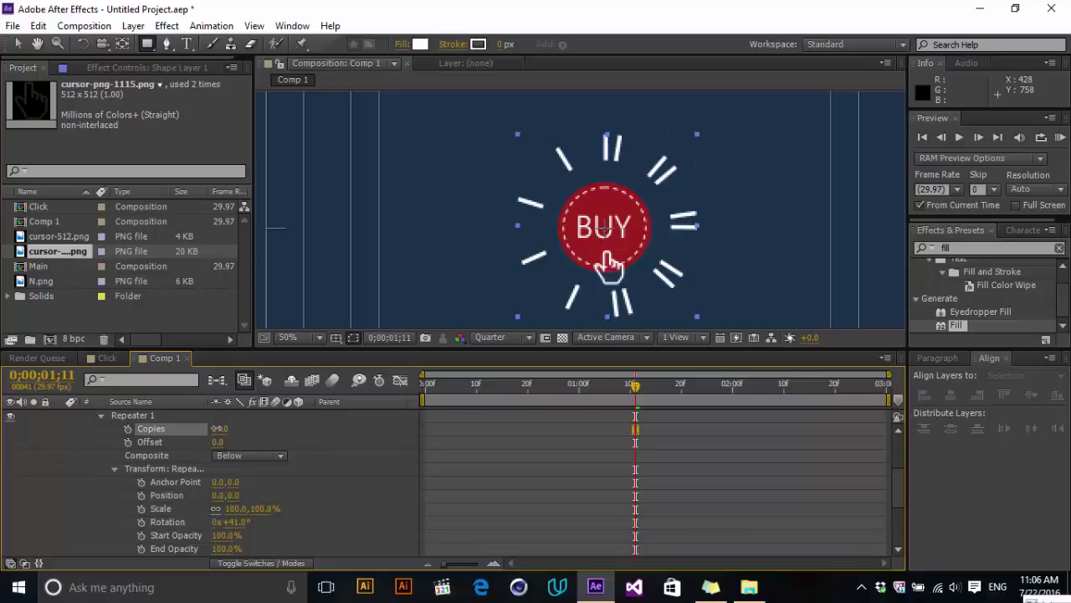
drag(233, 521, 224, 523)
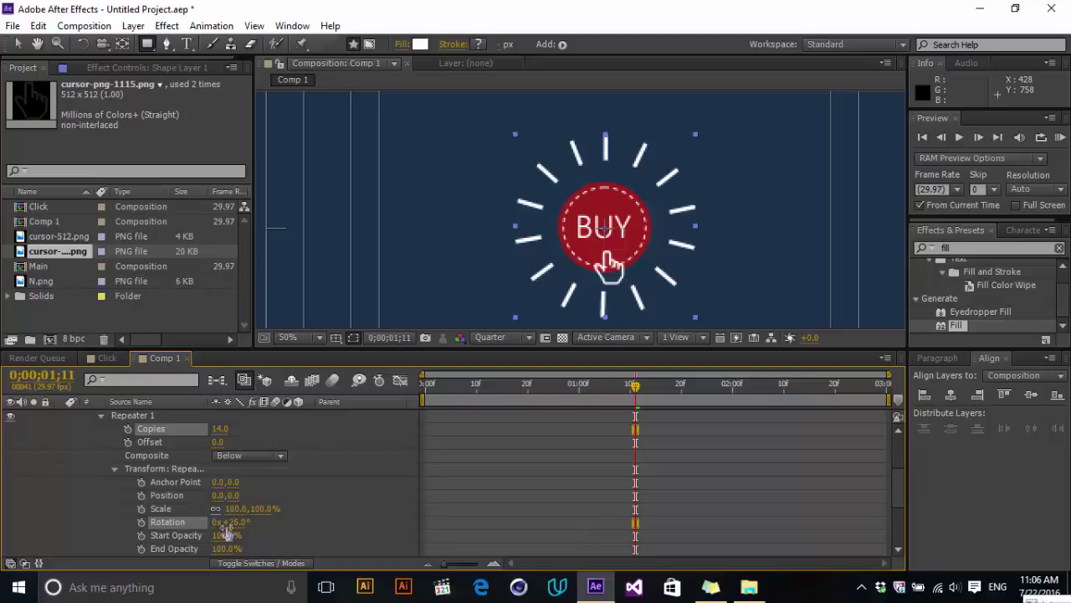
scroll(251, 485, up, 4)
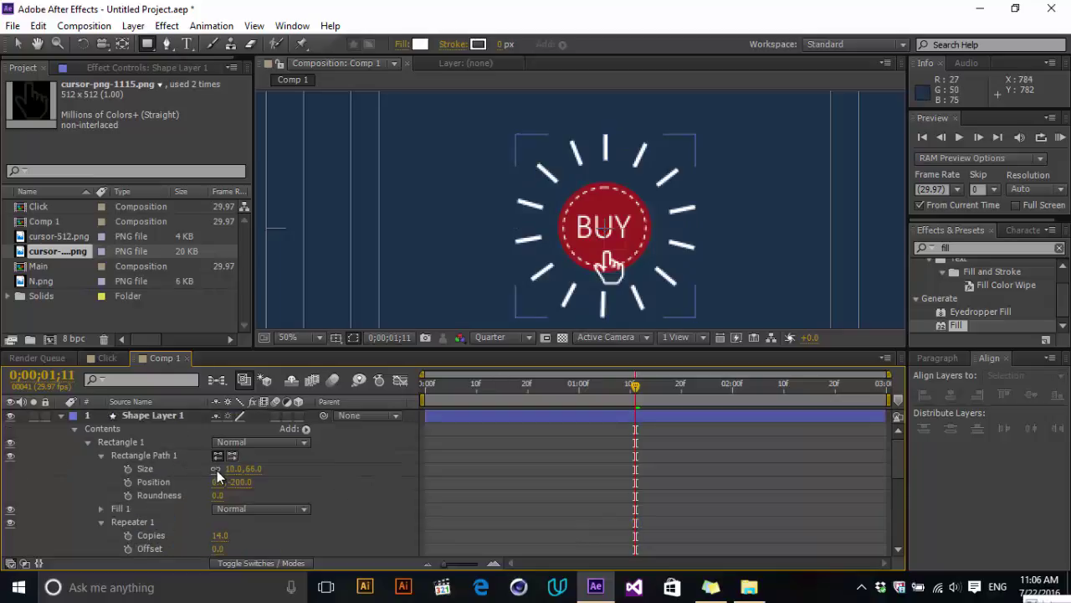
drag(224, 464, 222, 465)
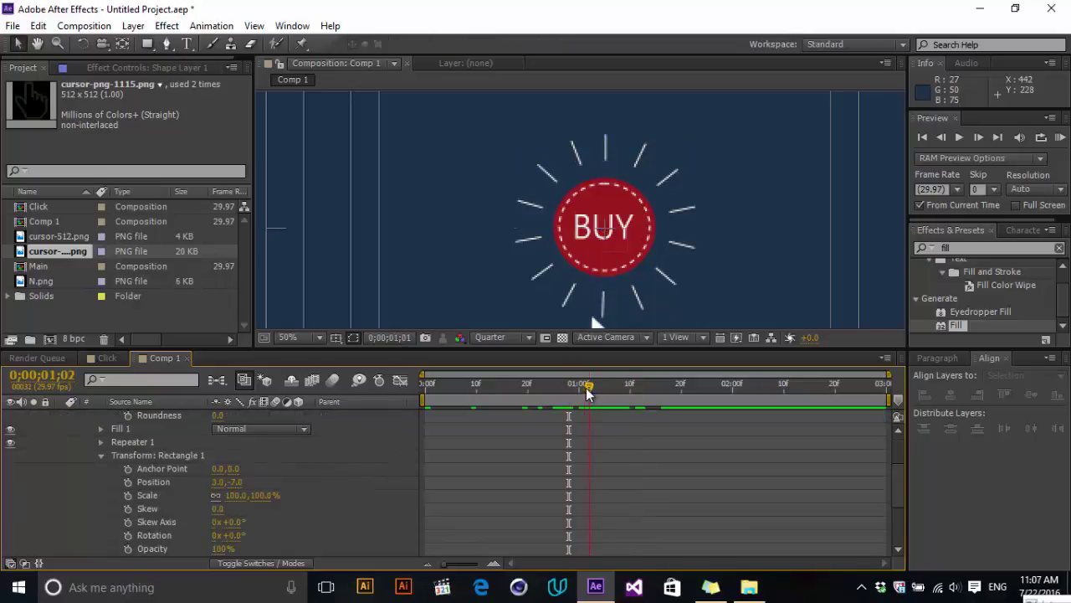
Step: Keyframe the Scale of Rectangle 1's transform at 0% at 0;00;01;11
drag(587, 390, 635, 385)
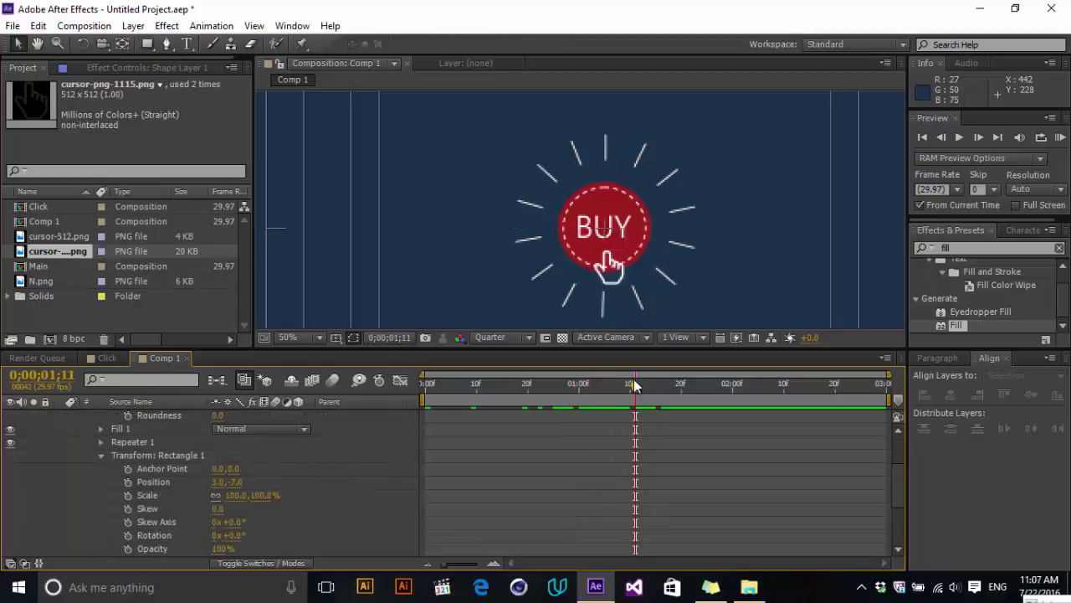
click(263, 495)
text(0)
key(Return)
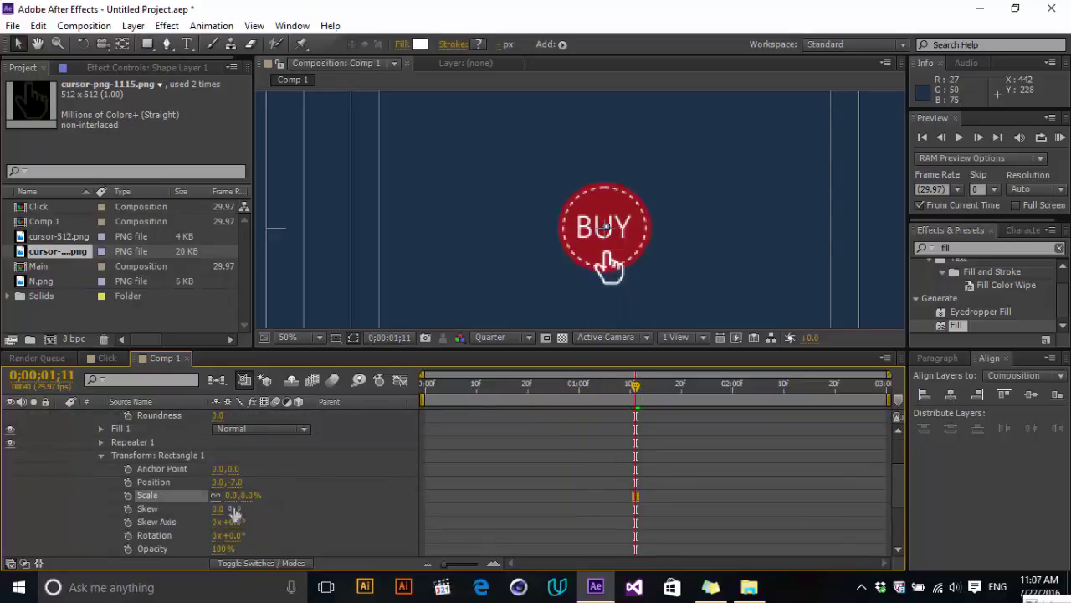
click(127, 496)
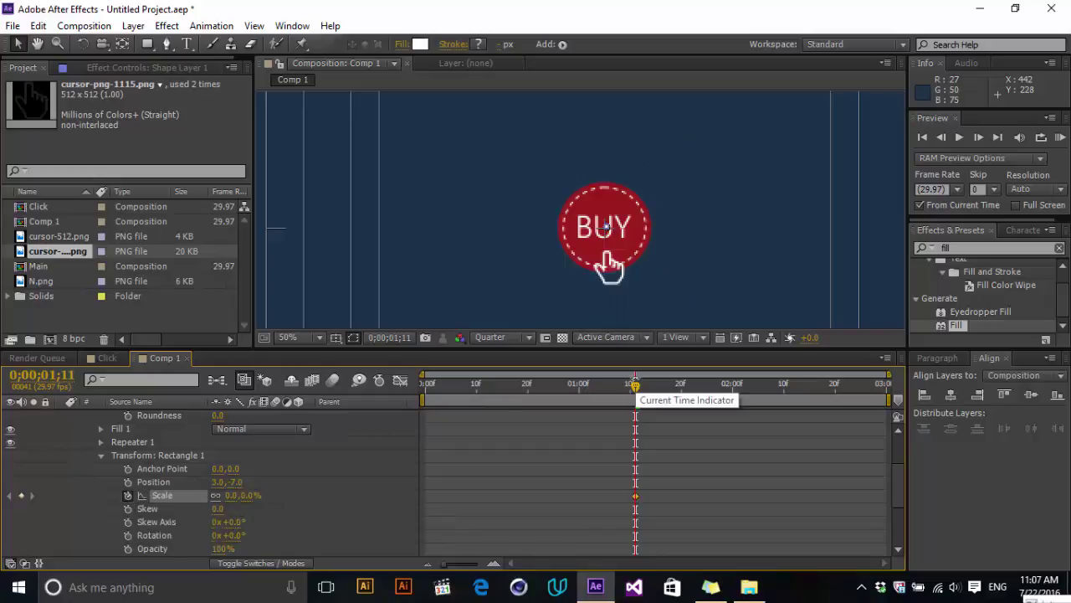
Step: Keyframe Rectangle 1's Scale at 100% at 0;00;01;24, and undo the accidental shift of the two keyframes
drag(640, 385, 707, 385)
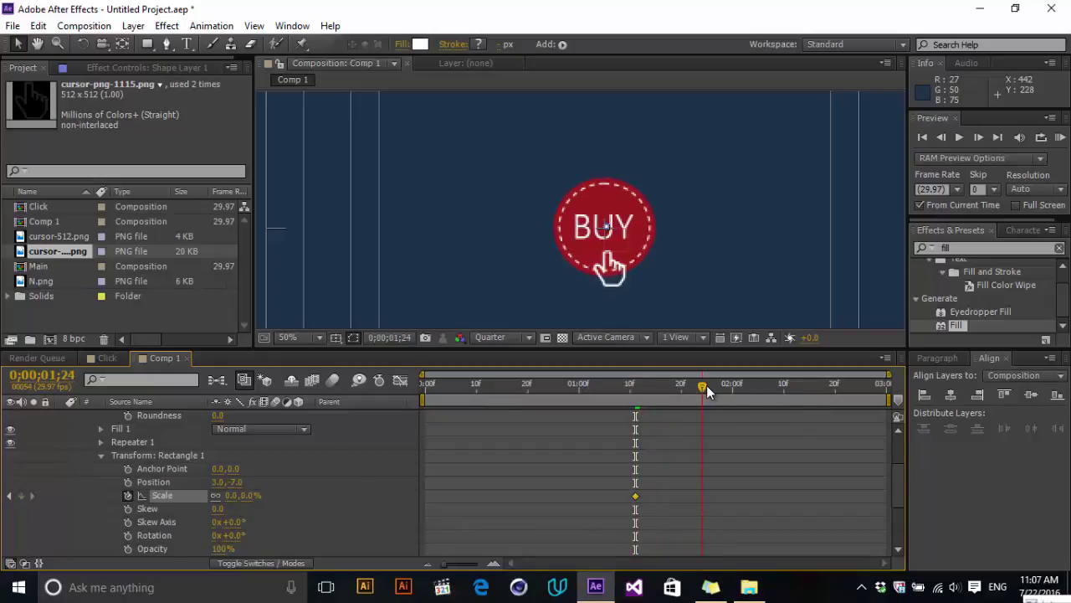
click(243, 496)
text(100)
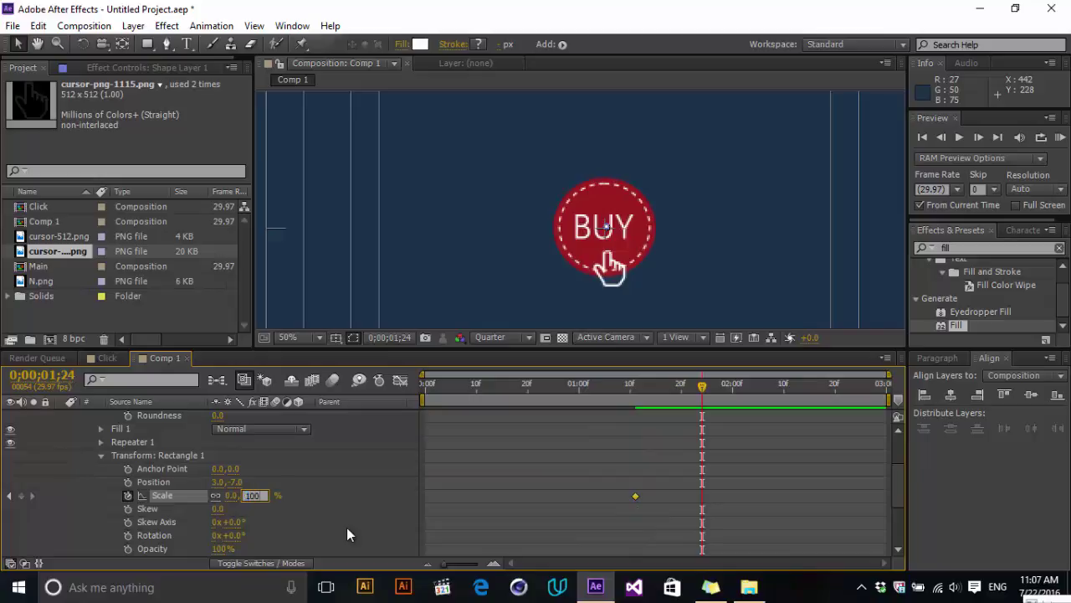
key(Return)
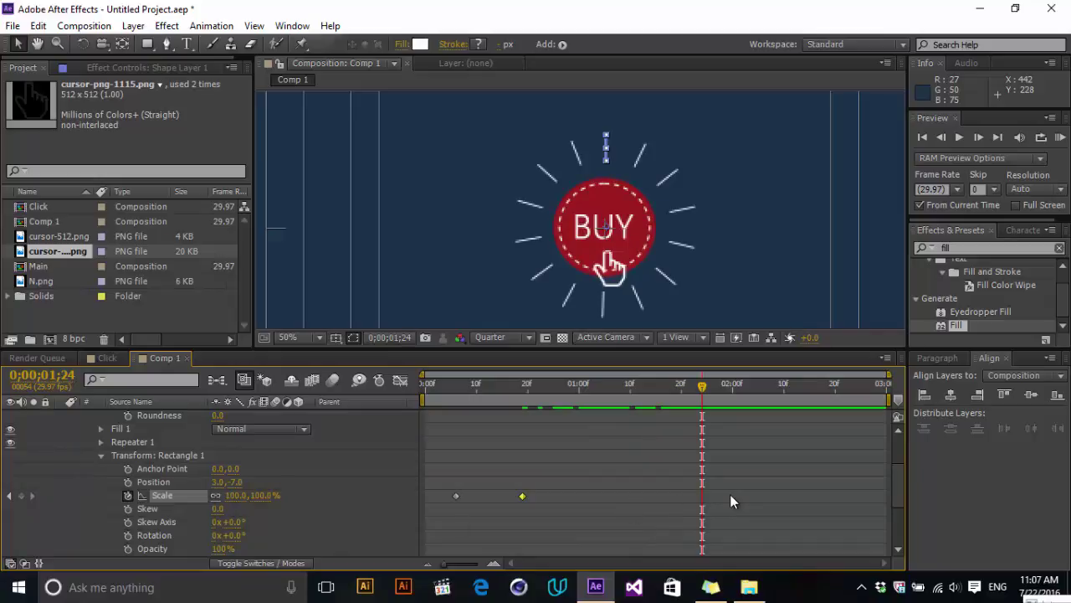
click(731, 494)
key(ctrl+z)
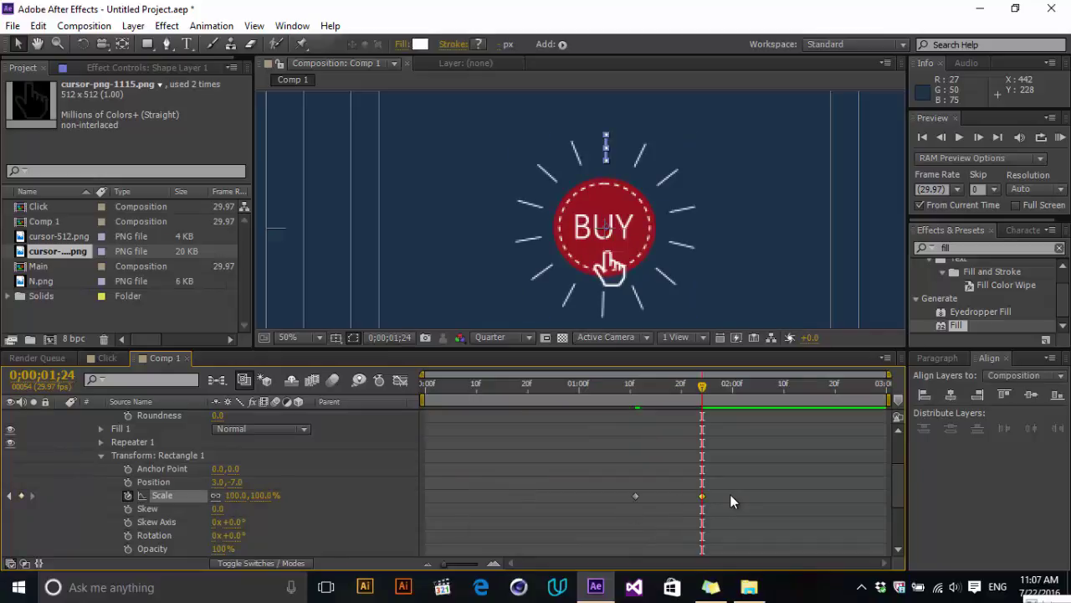
click(730, 494)
Step: Apply Easy Ease to both Scale keyframes of Rectangle 1
drag(702, 393, 633, 413)
drag(742, 464, 627, 504)
right_click(636, 495)
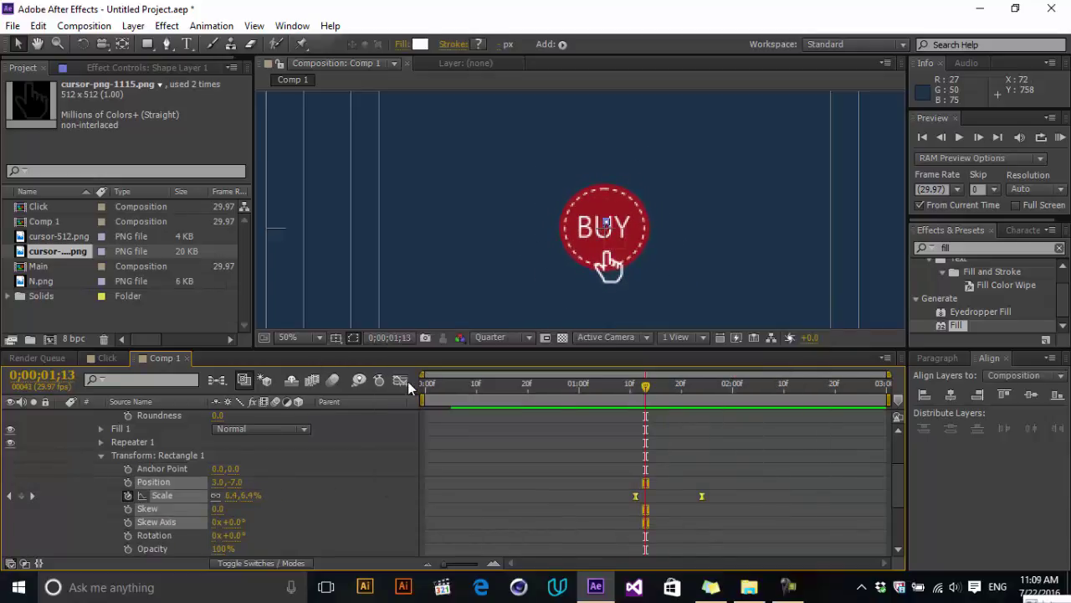
Step: Extend the last Scale keyframe's incoming influence almost to the first keyframe in the speed graph, and preview the burst
click(405, 382)
click(701, 523)
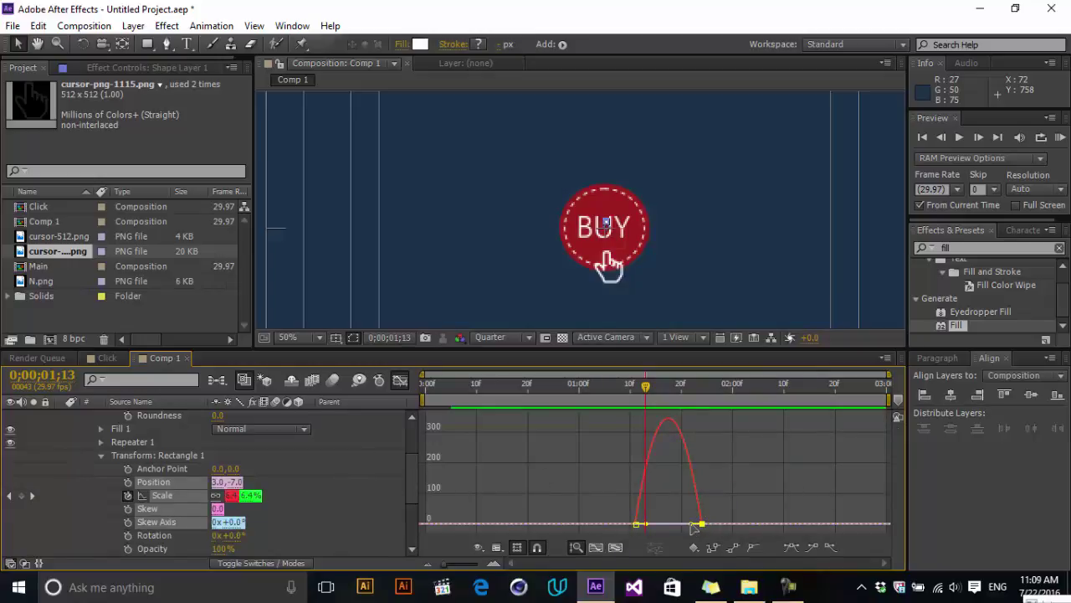
drag(691, 524, 641, 525)
click(400, 381)
click(635, 385)
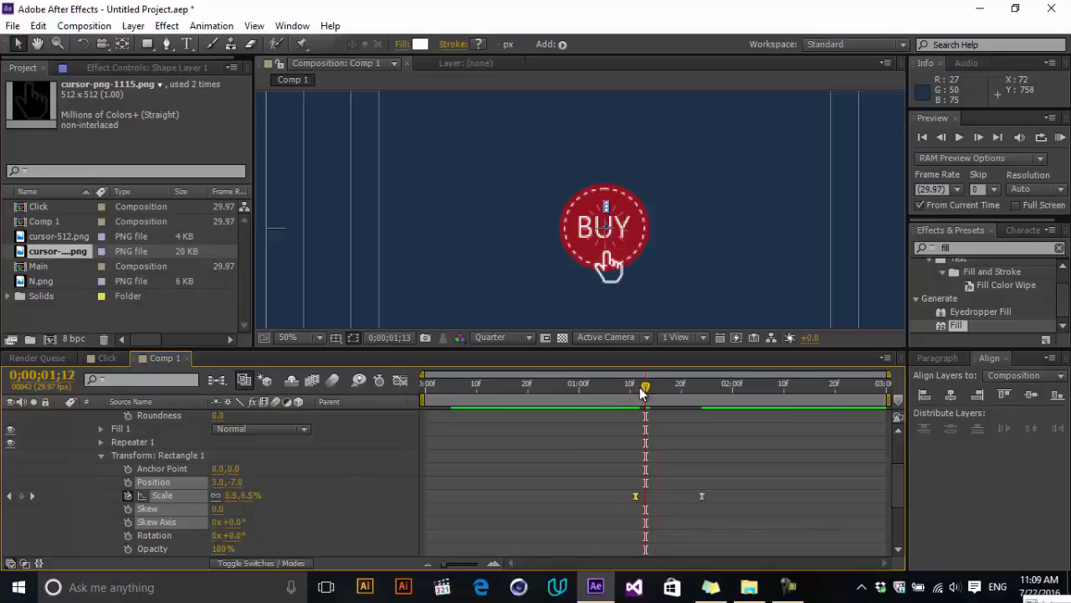
key(space)
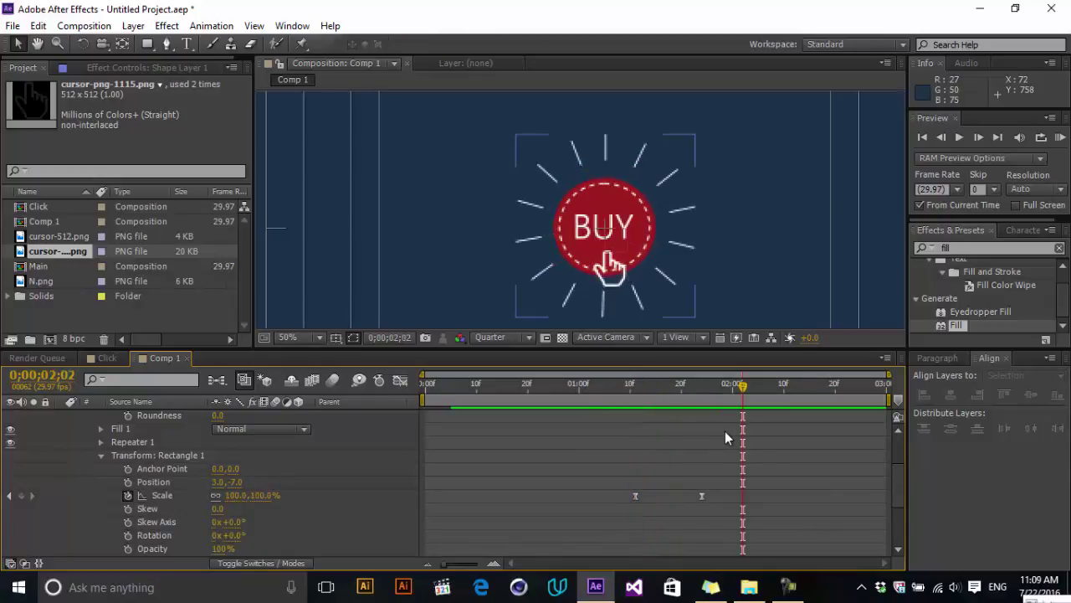
Step: Set Rectangle Path 1's Size to 3.0, 135.0 and keyframe it at 0;00;01;13
scroll(297, 495, up, 3)
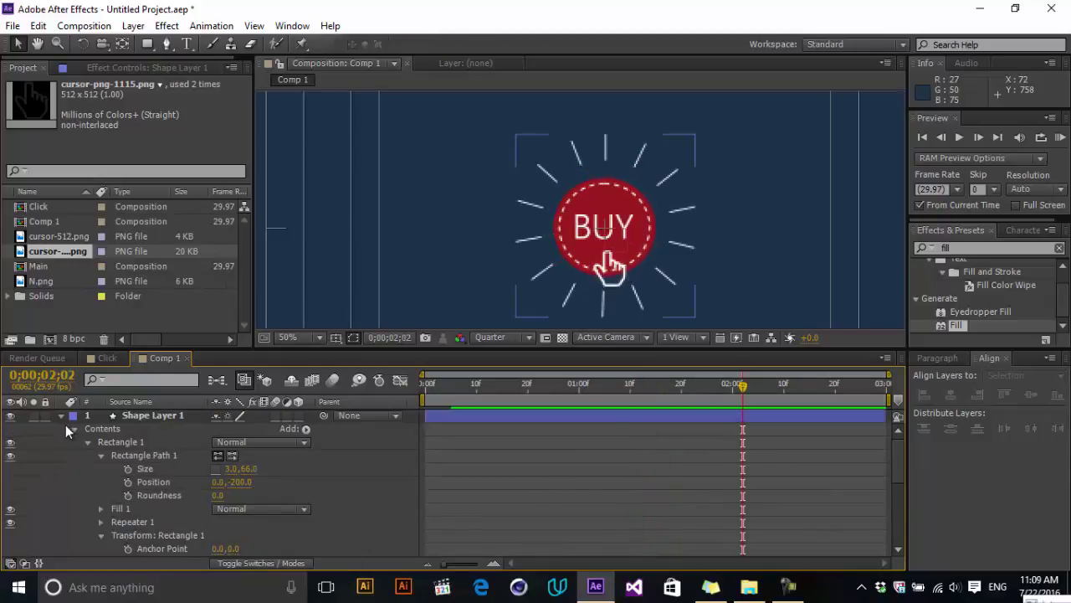
click(713, 405)
drag(697, 407, 644, 391)
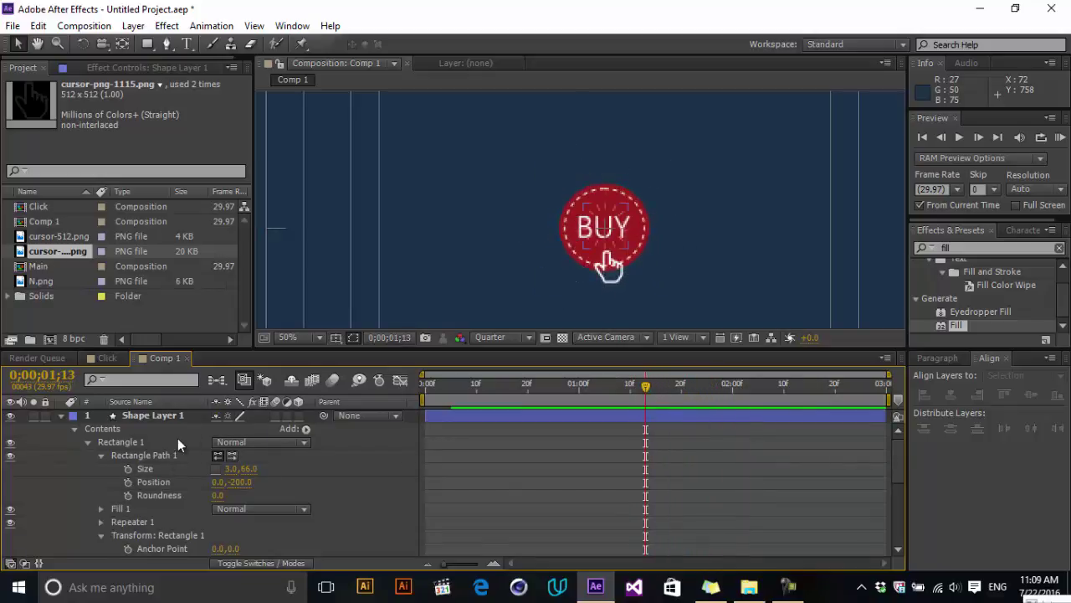
click(130, 467)
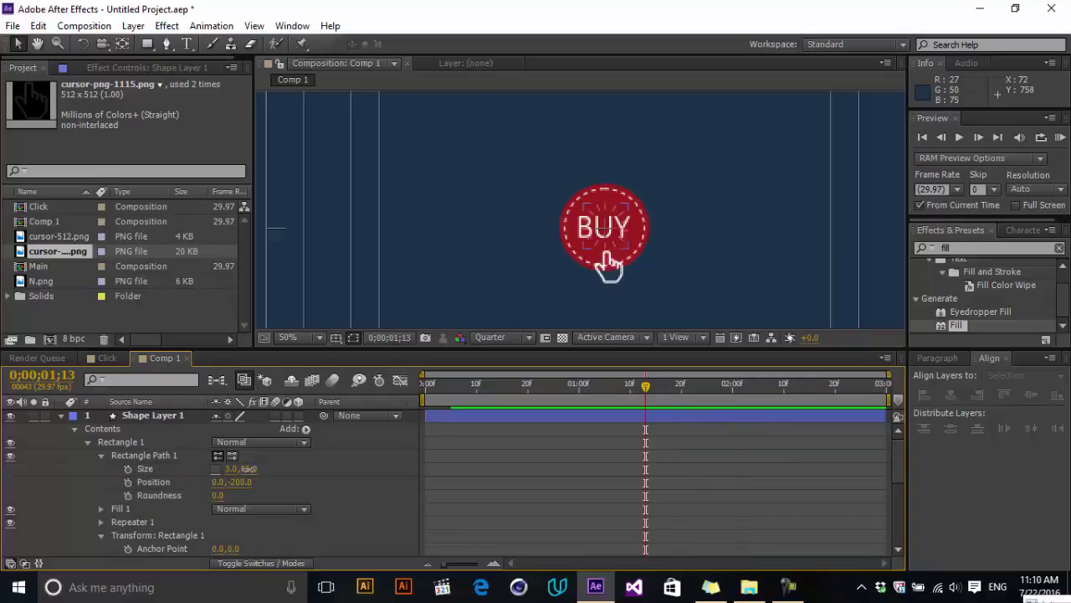
drag(244, 468, 290, 457)
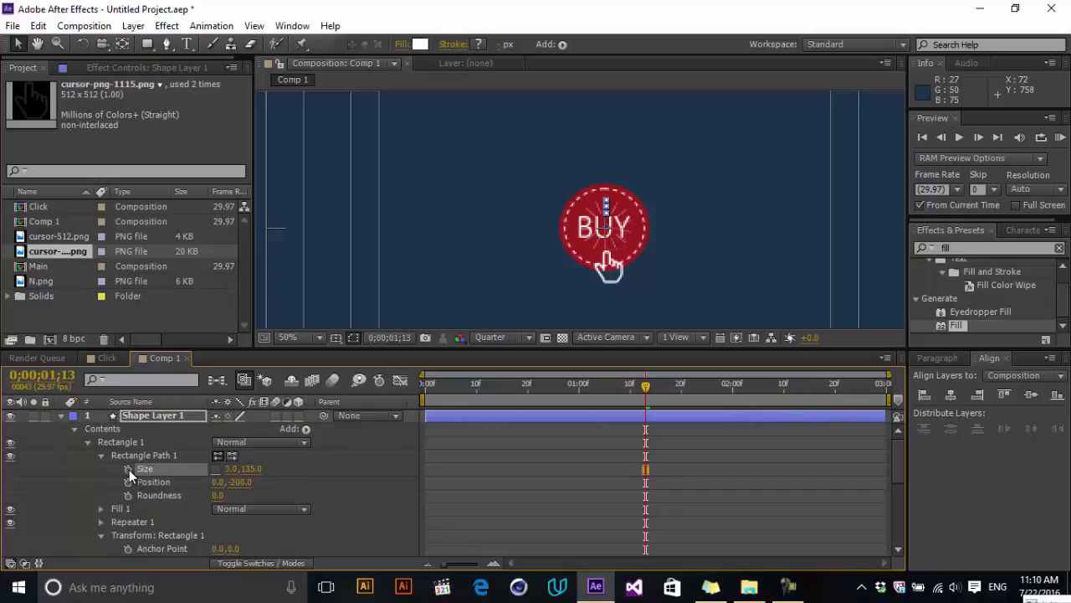
click(129, 471)
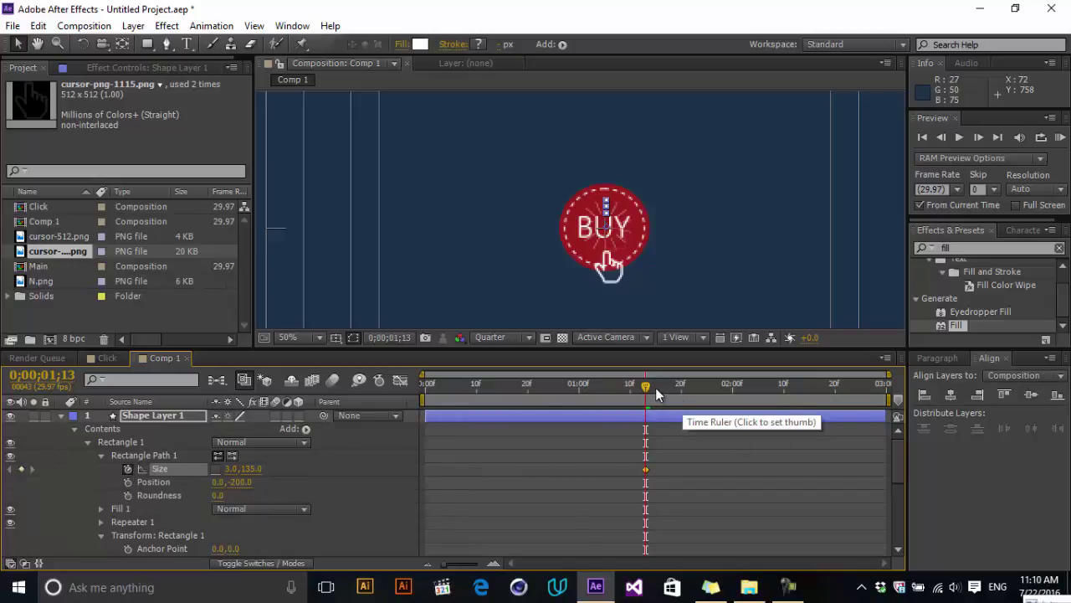
Step: Keyframe Rectangle Path 1's Size at 3.0, 0.0 at 0;00;01;24
drag(654, 389, 703, 398)
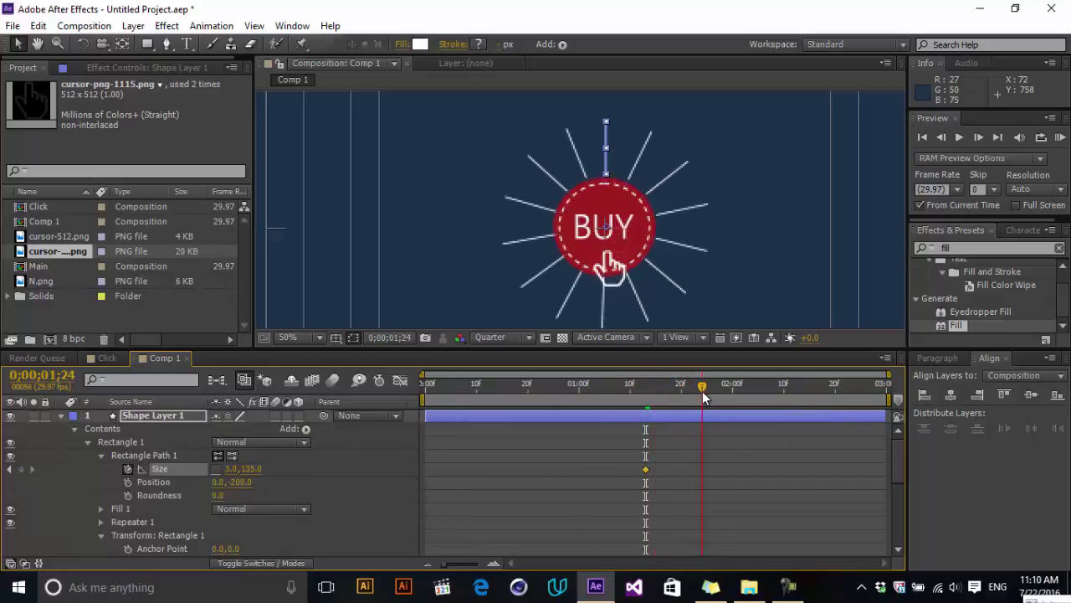
click(253, 469)
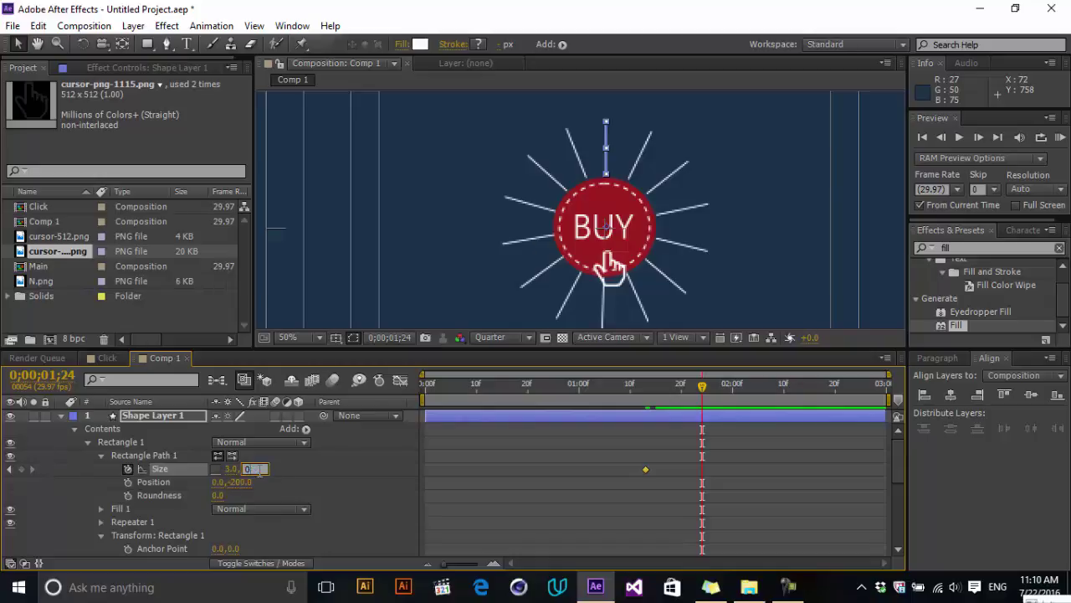
text(0)
key(Return)
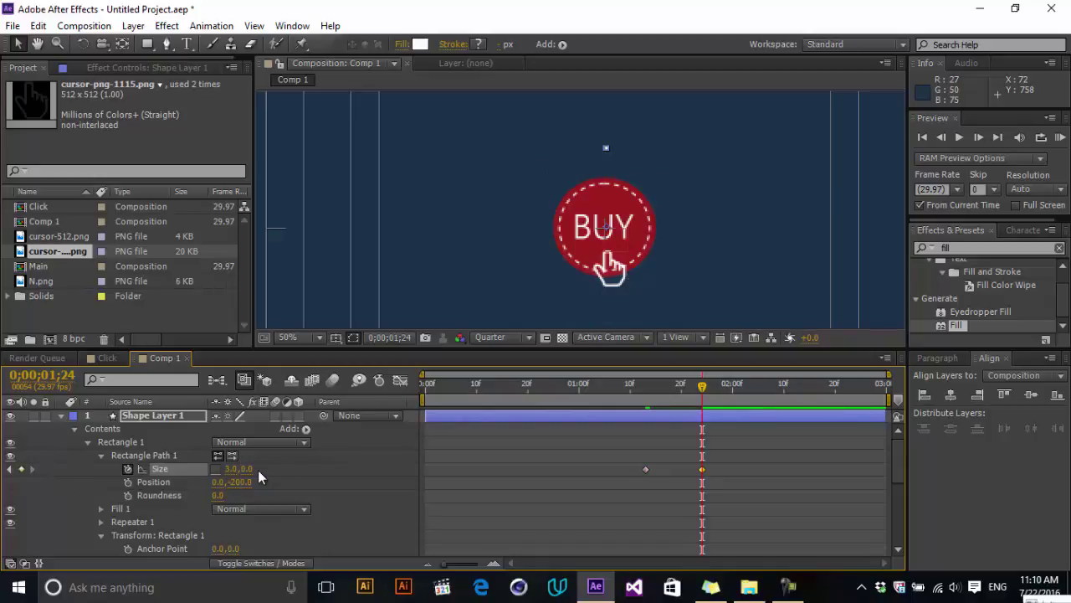
click(758, 461)
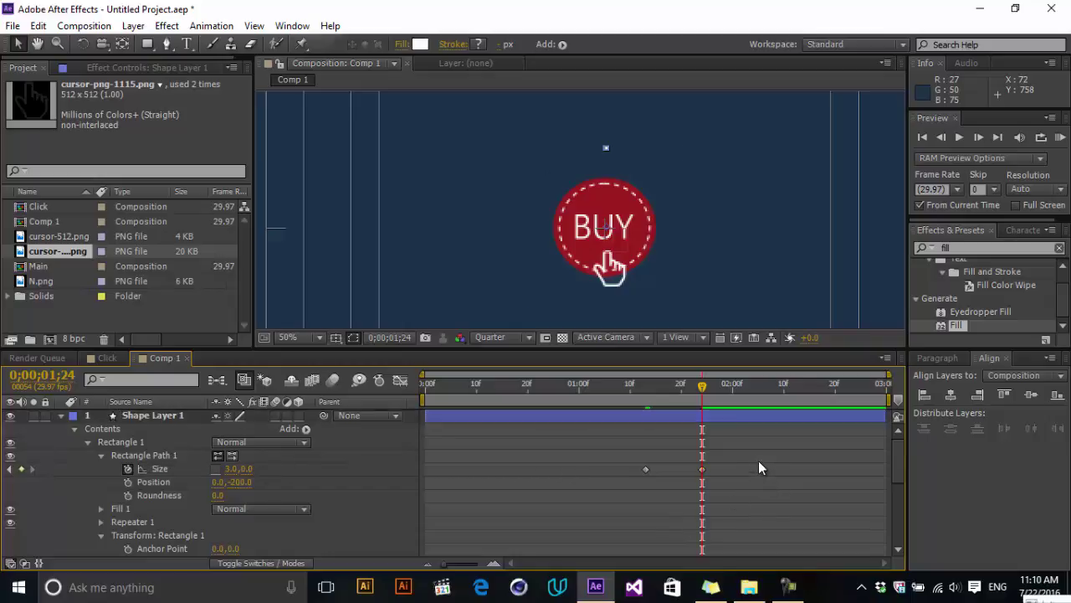
Step: Apply Easy Ease to both Size keyframes of Rectangle Path 1
mouse_move(703, 397)
mouse_down()
mouse_move(635, 407)
mouse_move(684, 393)
mouse_up()
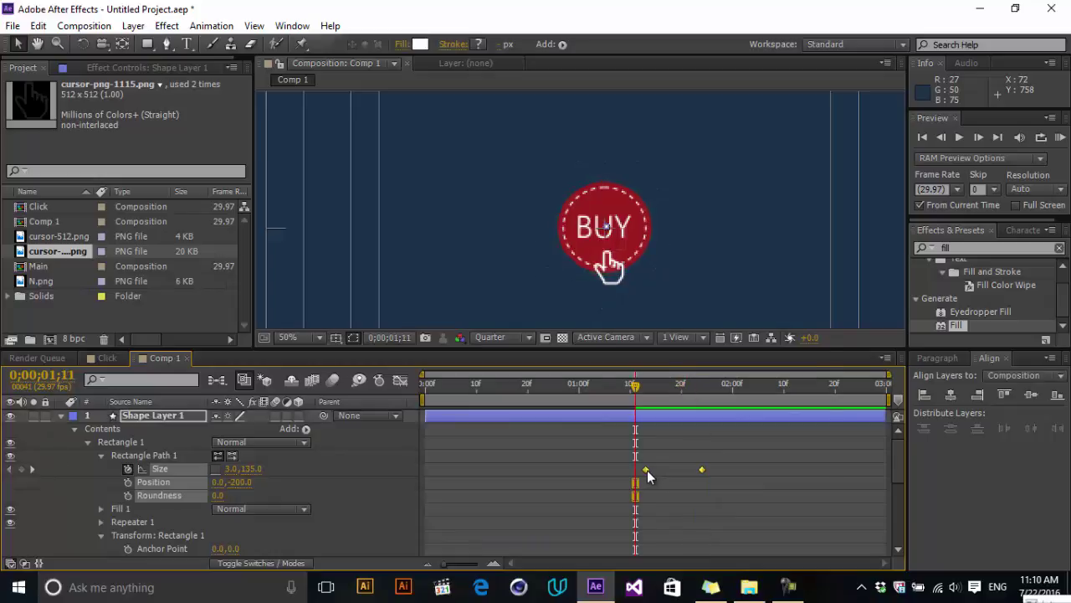
right_click(646, 469)
mouse_move(678, 463)
click(508, 355)
click(734, 464)
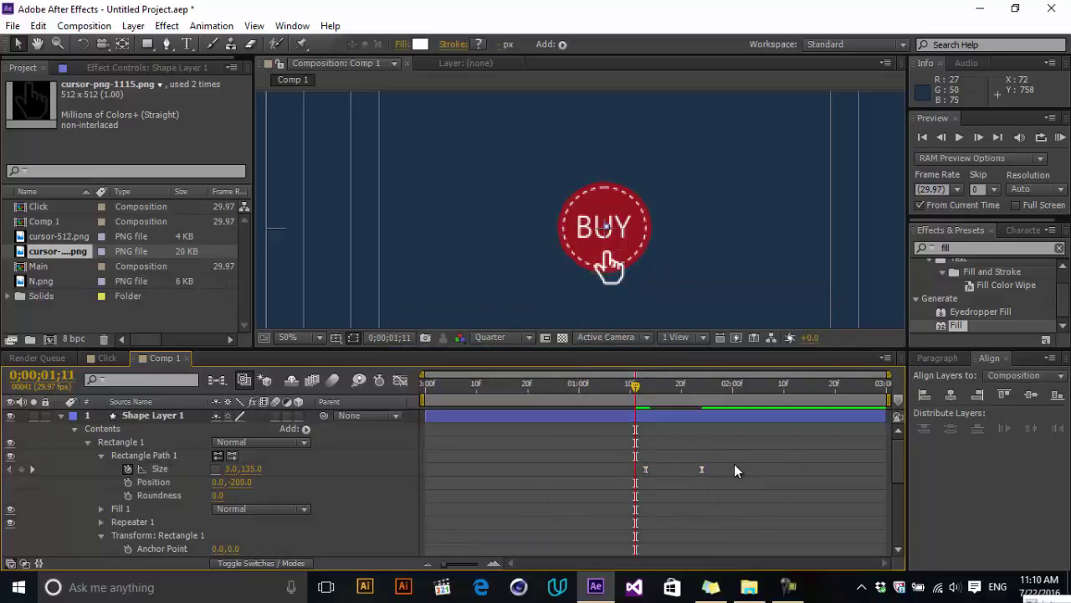
Step: Shift the two Size keyframes earlier to 0;00;01;12 and 0;00;01;21, and preview the burst
drag(633, 393, 668, 390)
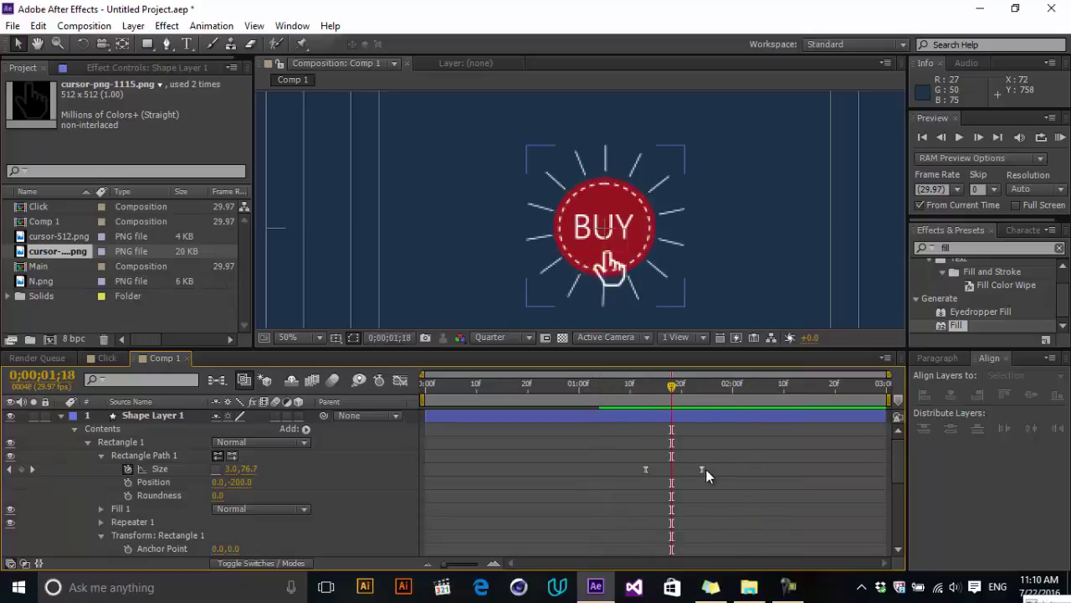
drag(703, 470, 693, 477)
click(728, 474)
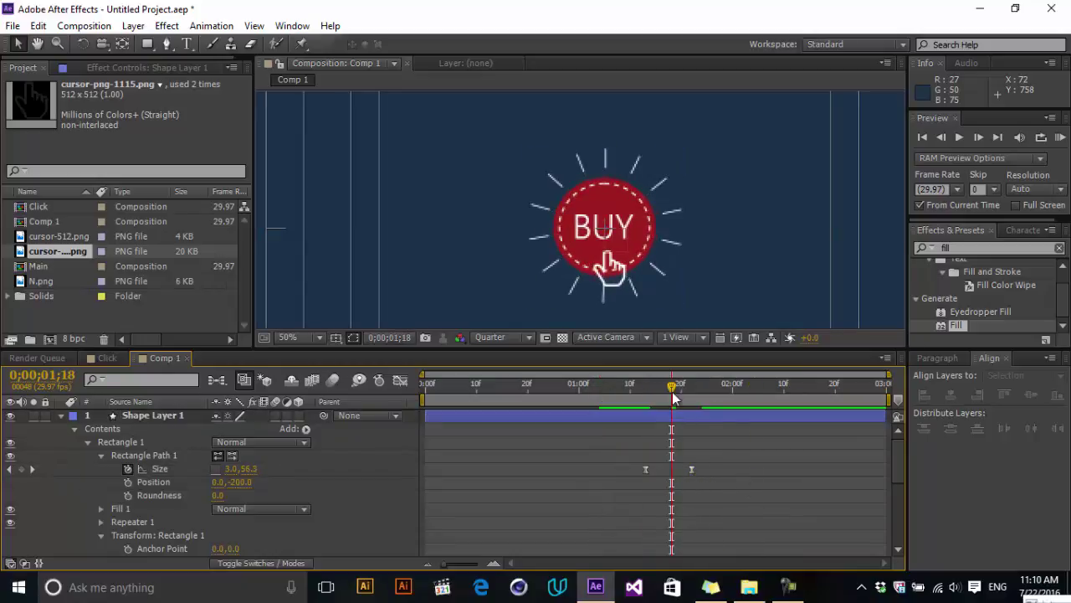
mouse_move(674, 392)
mouse_down()
mouse_move(689, 389)
mouse_move(661, 398)
mouse_up()
drag(712, 461, 644, 467)
click(649, 443)
drag(656, 394, 622, 407)
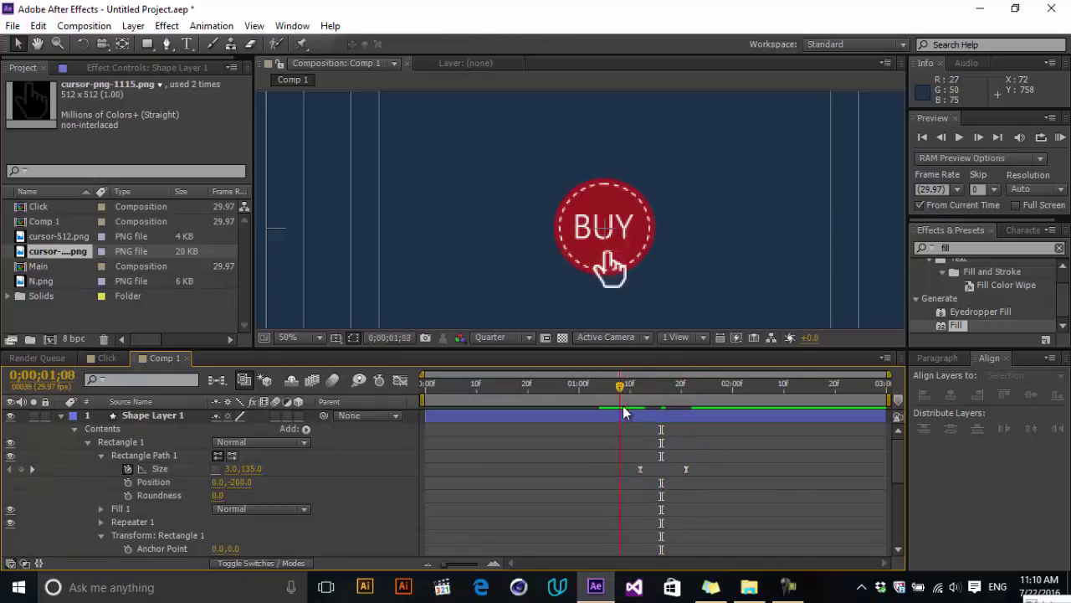
key(KP_0)
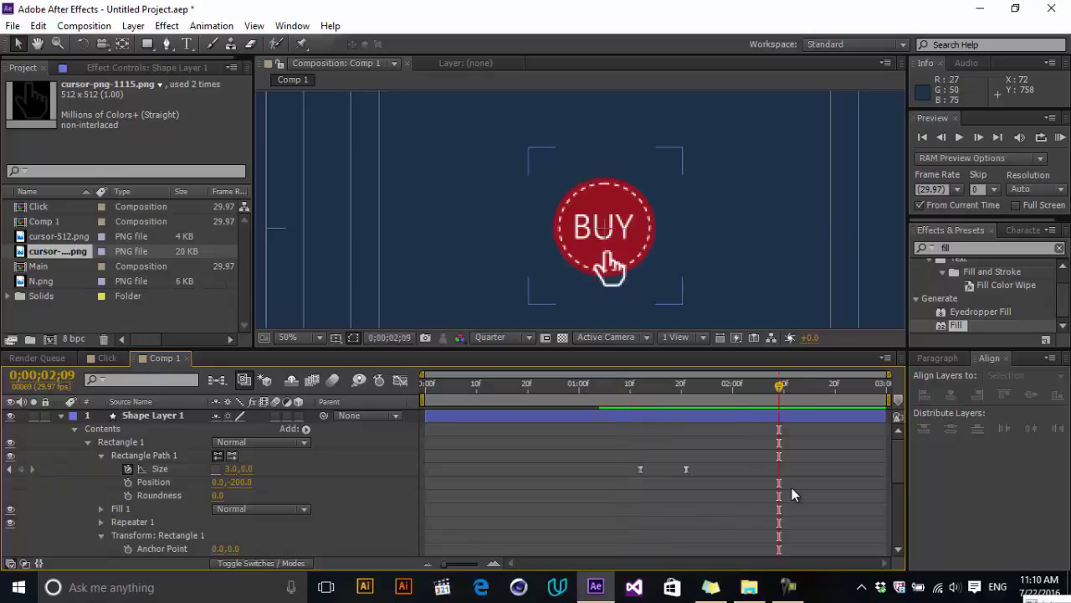
Step: Rename Shape Layer 1 as burst and place it between the Button and BG layers
click(60, 415)
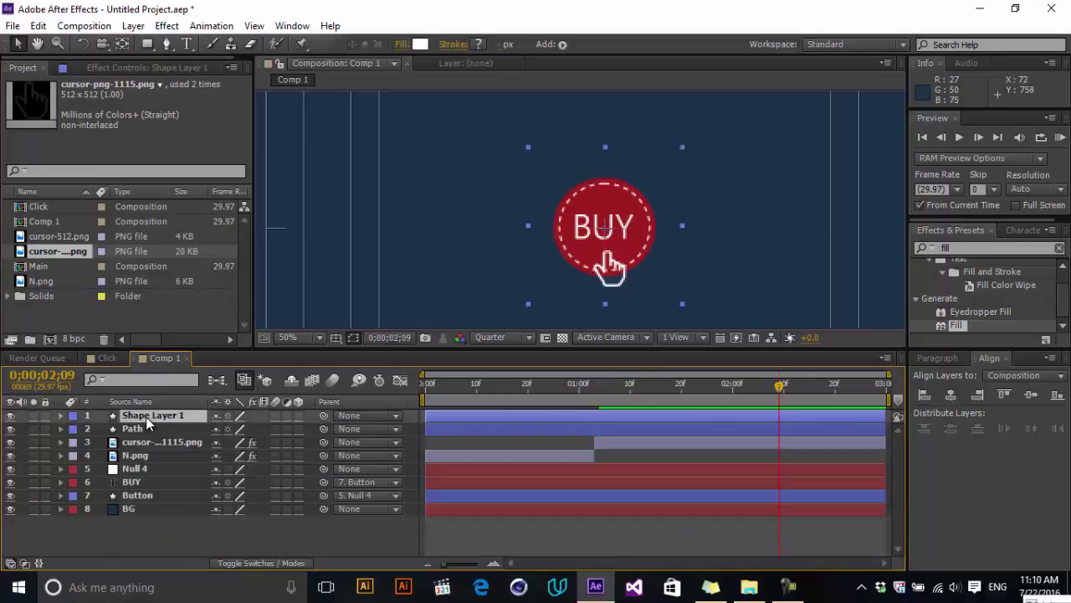
key(Return)
text(bu)
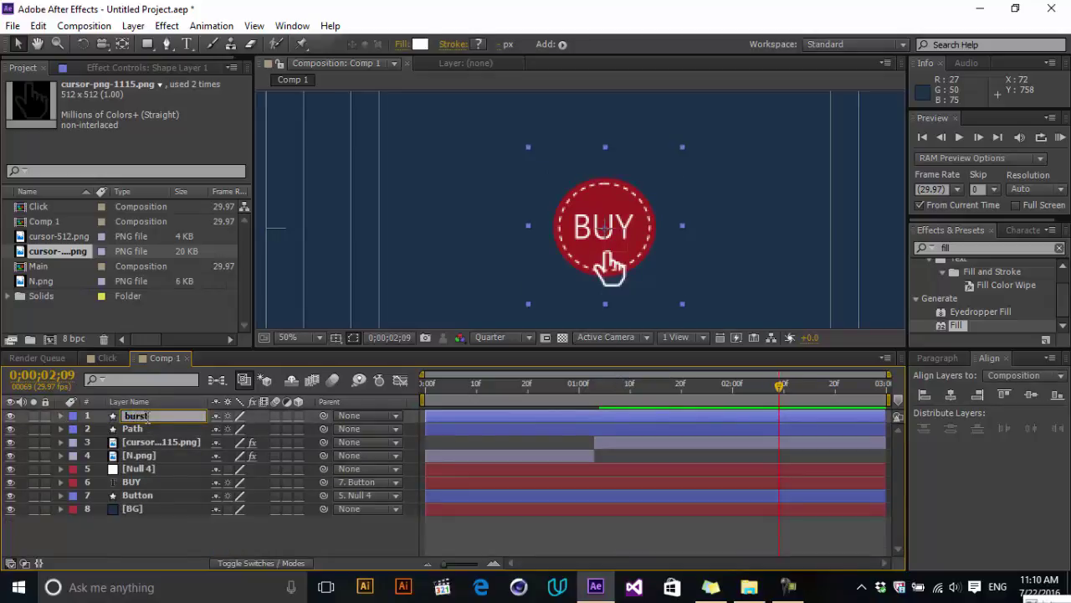
text(rst)
key(Return)
drag(153, 420, 168, 495)
click(695, 547)
Step: Go to 0;00;01;04 and add Trim Paths to the dashed Ellipse 2 in the Button layer
drag(782, 406, 598, 402)
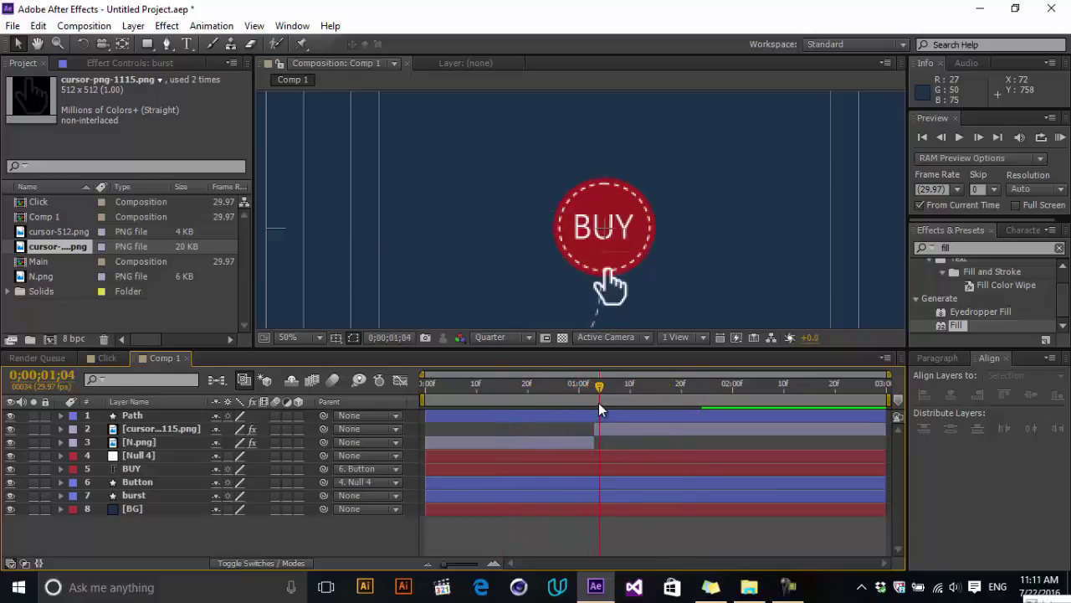
click(584, 192)
click(62, 482)
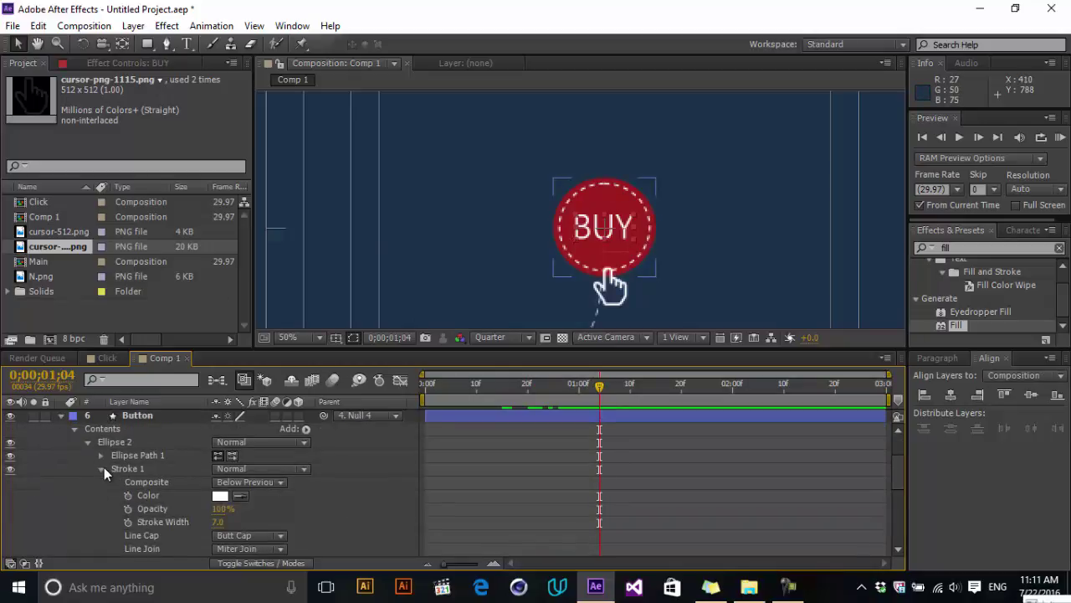
scroll(176, 494, down, 3)
scroll(180, 498, up, 3)
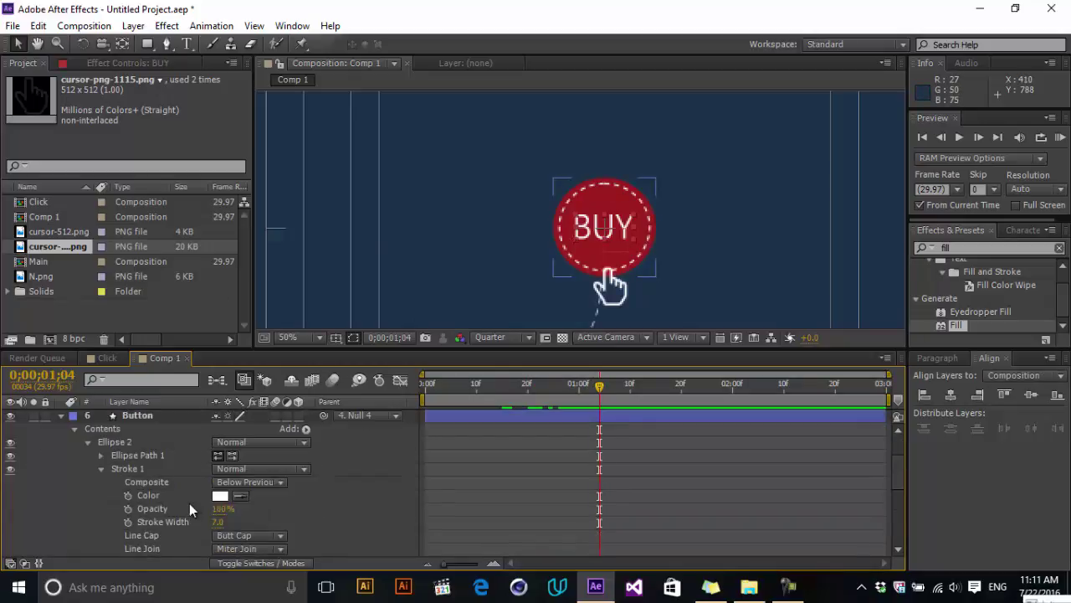
click(305, 428)
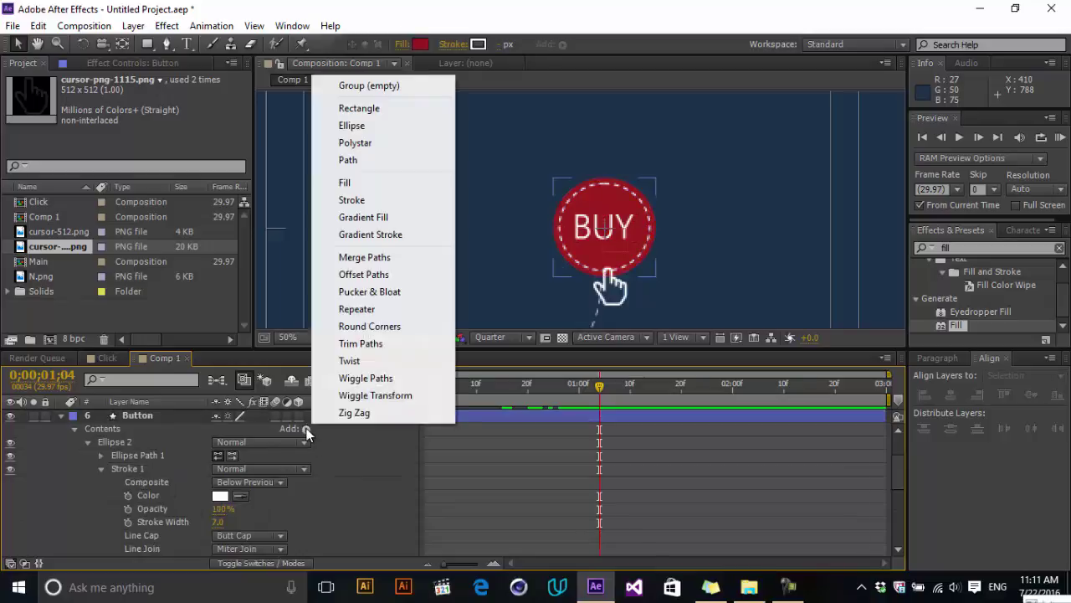
click(149, 472)
click(305, 428)
click(361, 343)
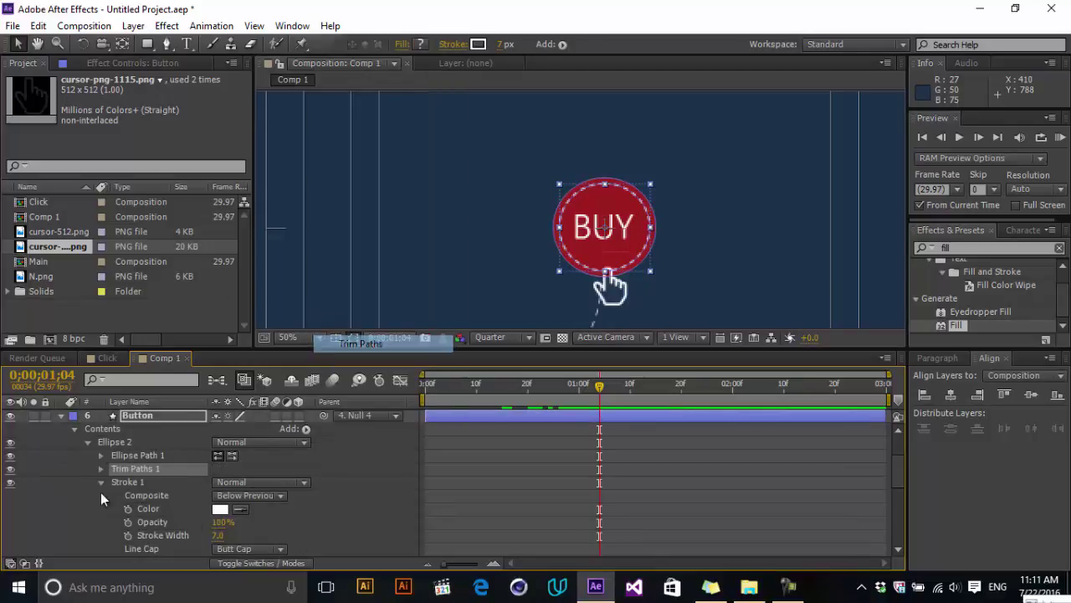
Step: Keyframe the Start of Trim Paths 1 at 100% at 0;00;01;04 and at 0% at 0;00;01;22
click(102, 469)
drag(223, 482, 275, 464)
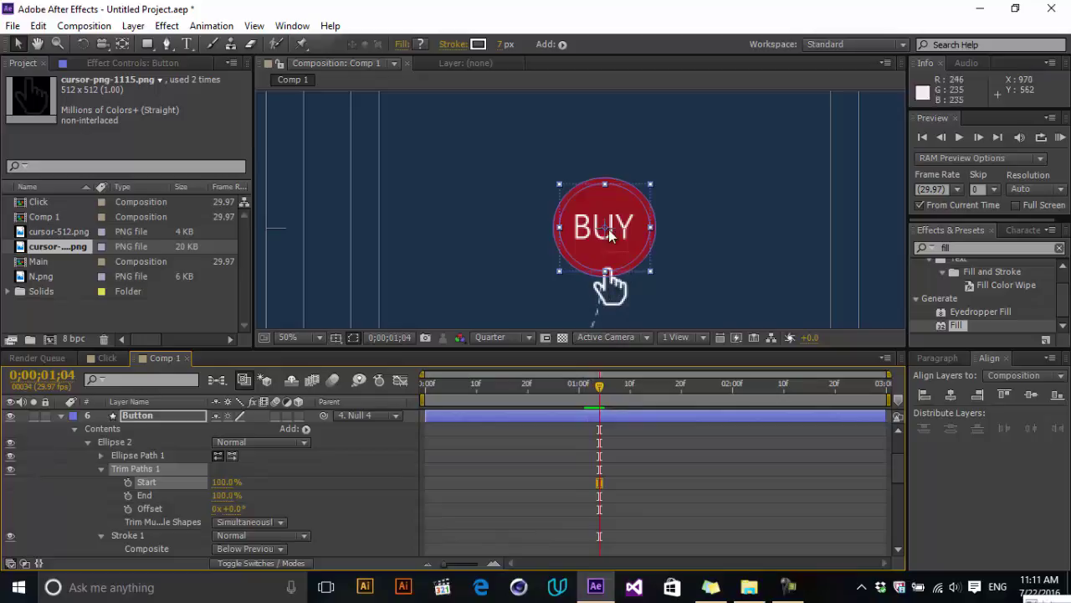
click(129, 483)
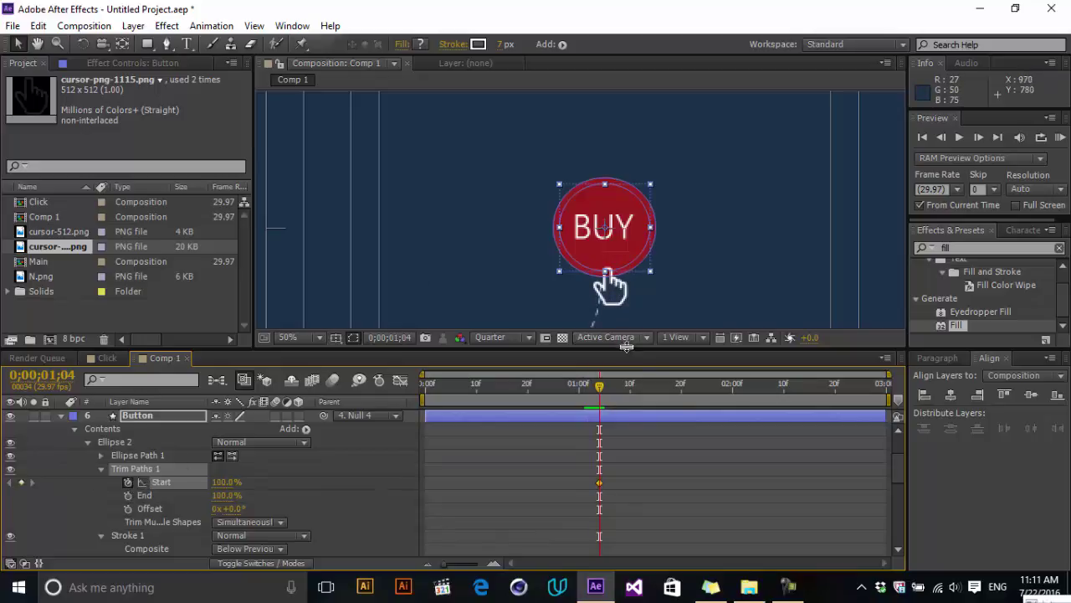
drag(610, 397, 691, 386)
drag(226, 482, 166, 501)
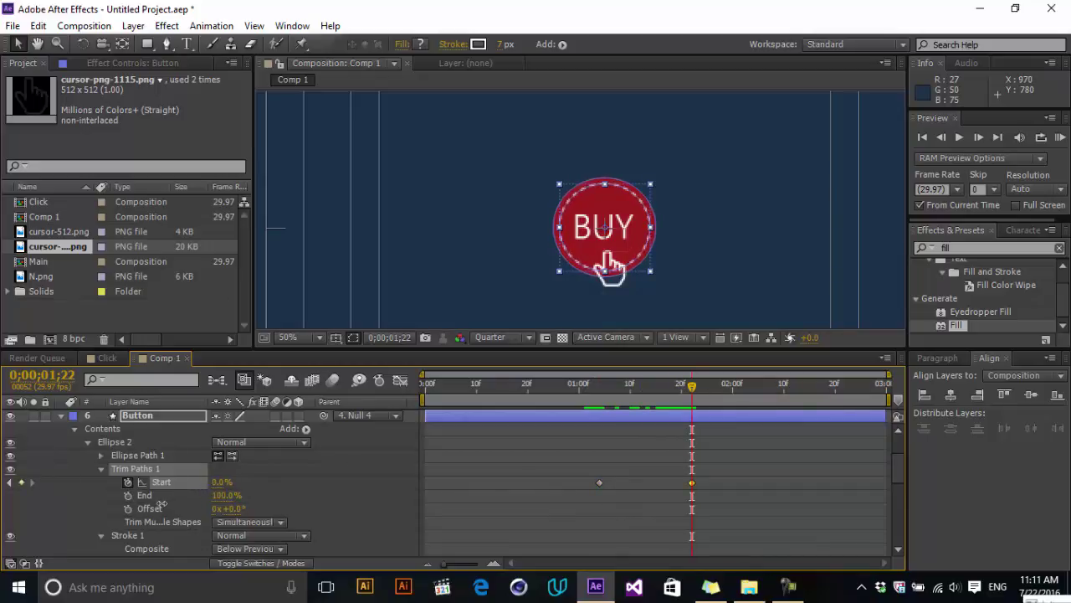
Step: Apply Easy Ease to both Start keyframes of Trim Paths 1
drag(741, 452, 596, 500)
right_click(599, 484)
mouse_move(645, 477)
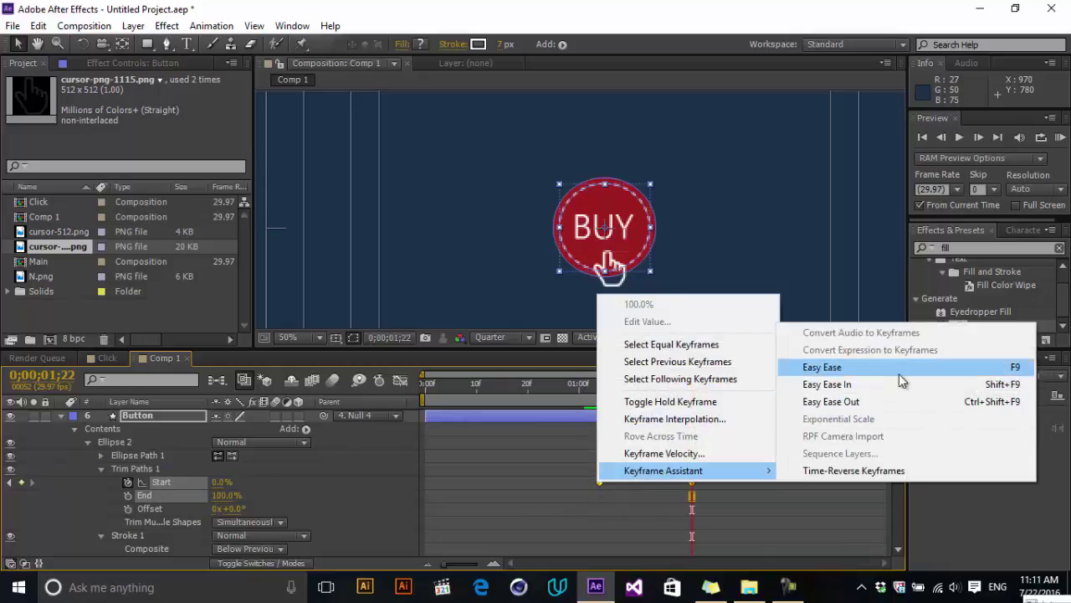
click(896, 368)
Step: Set the Offset of Trim Paths 1 to -186° and scrub through the dashed ring's reveal
drag(642, 390, 629, 390)
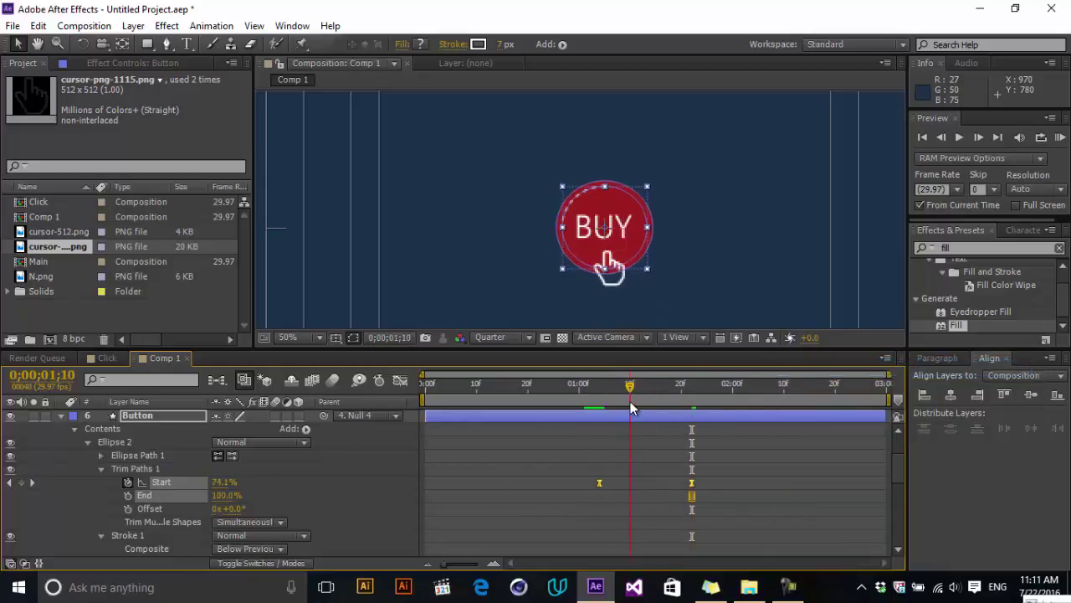
drag(231, 508, 179, 522)
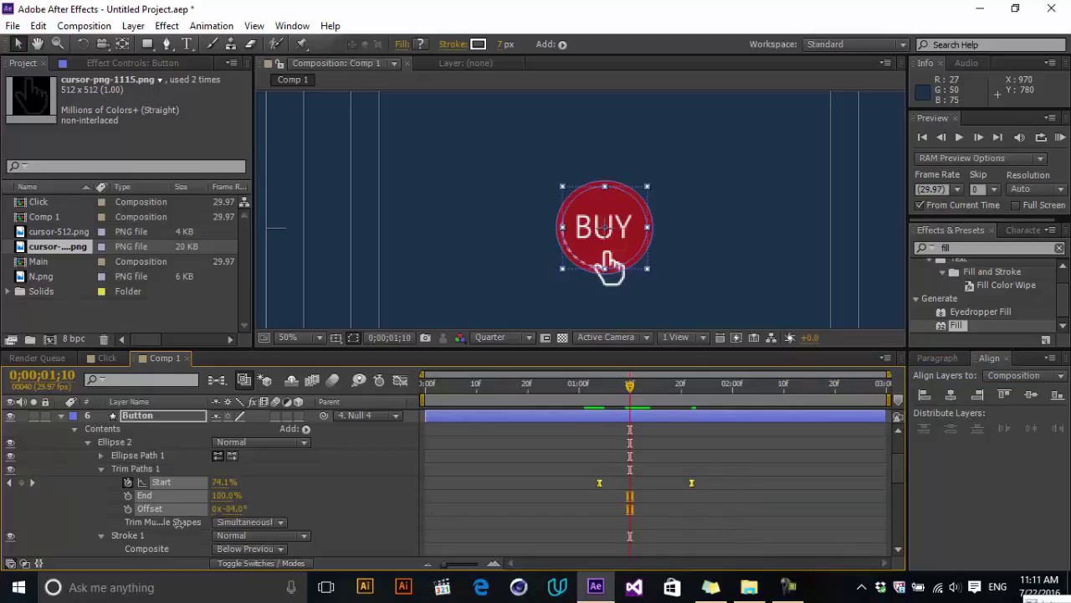
click(632, 529)
mouse_move(631, 389)
mouse_down()
mouse_move(566, 414)
mouse_move(702, 367)
mouse_up()
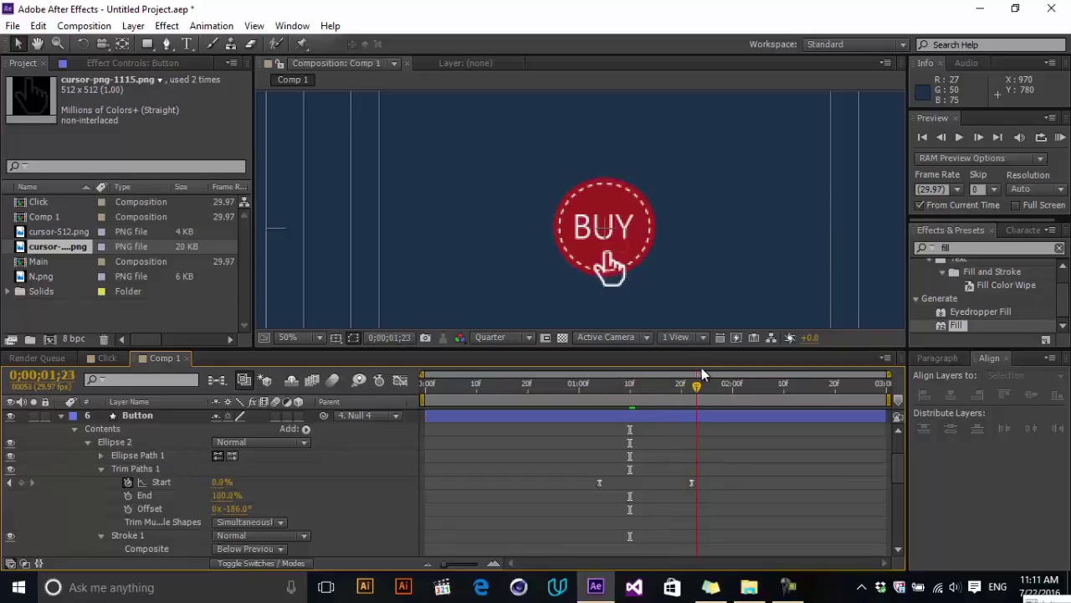
Step: Preview the whole animation from the beginning and move the last Start keyframe to 0;00;01;15
key(Home)
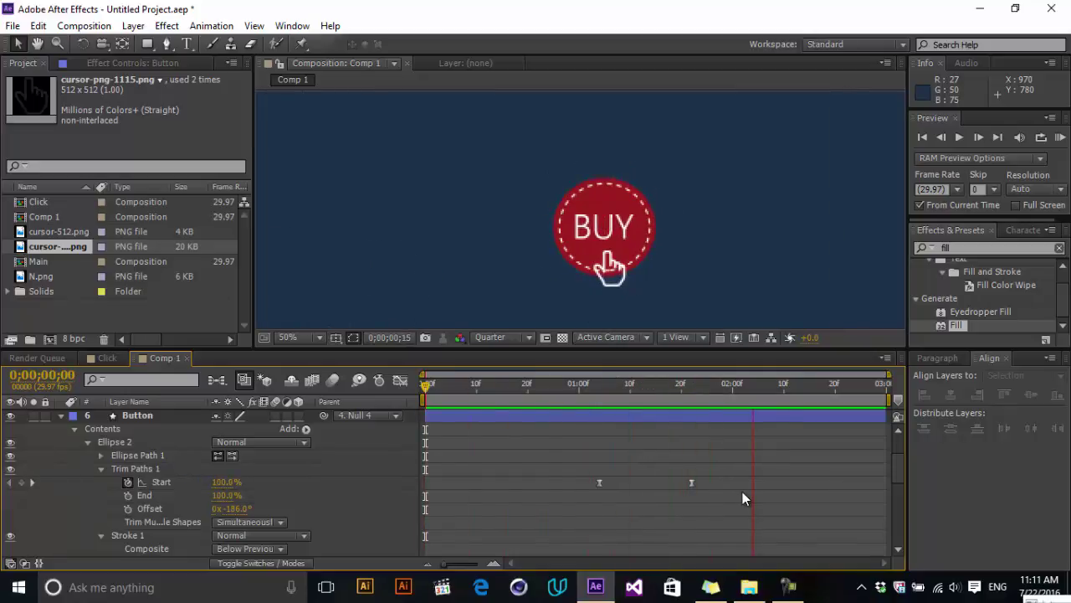
click(639, 400)
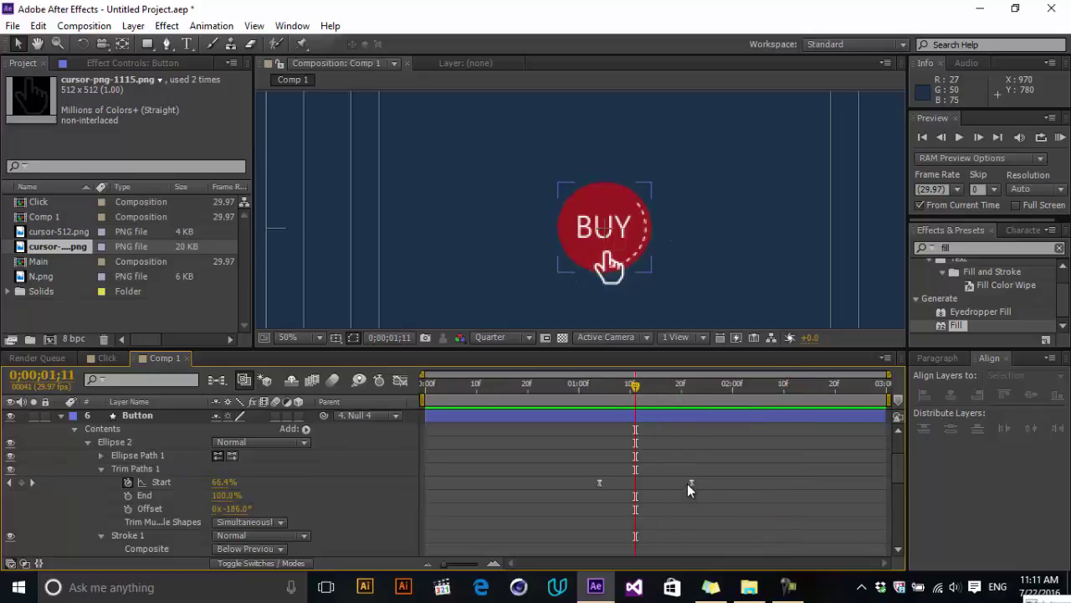
drag(687, 484, 649, 456)
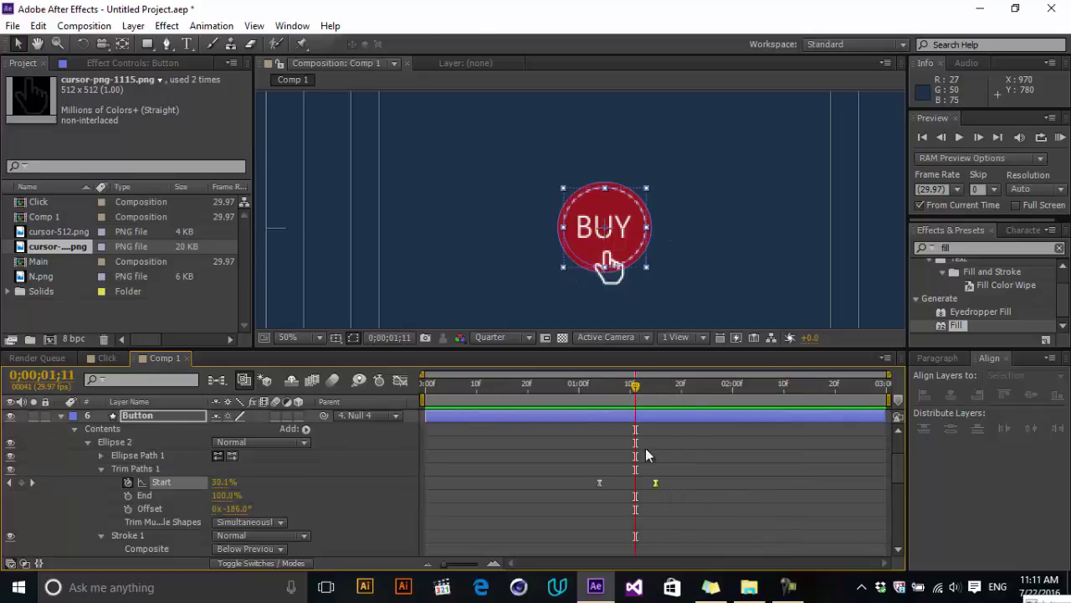
Step: Keyframe the Offset of Trim Paths 1 at -186° at 0;00;01;04 and at -174° at 0;00;01;15
click(597, 401)
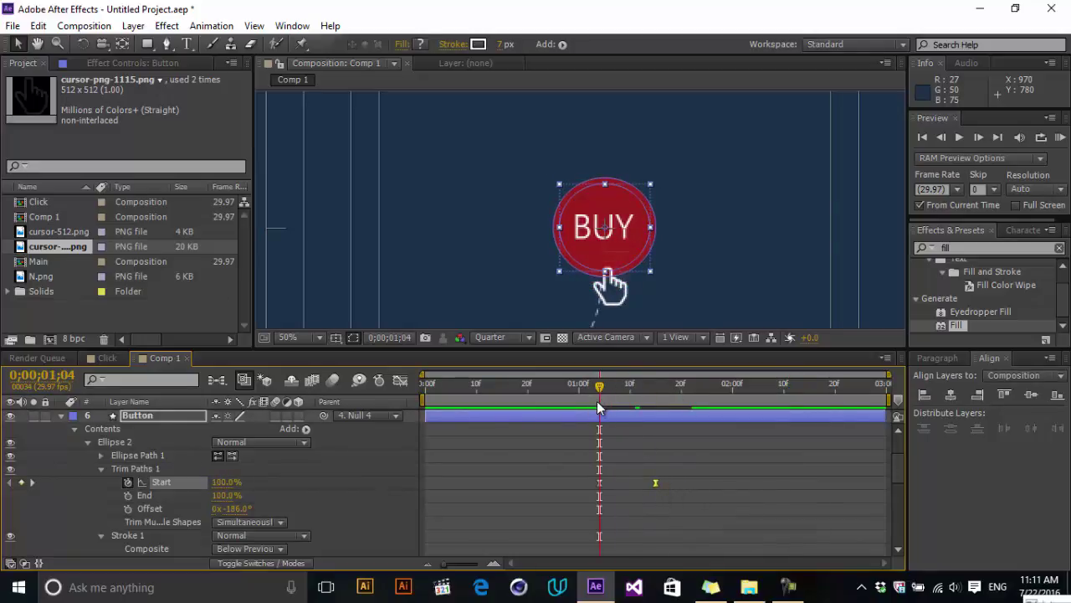
click(128, 509)
click(32, 482)
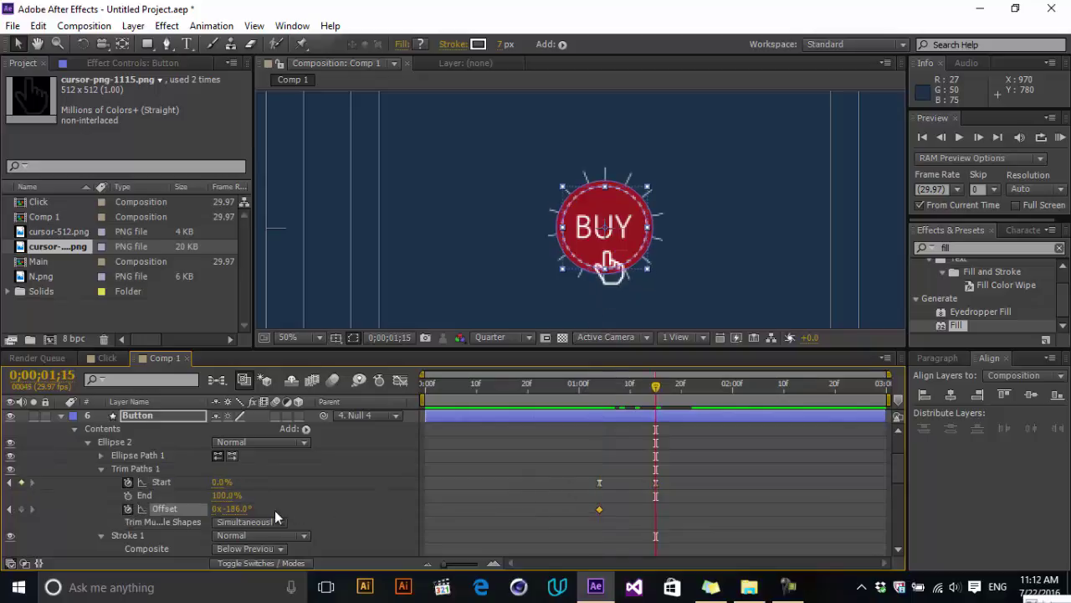
drag(237, 509, 248, 509)
click(829, 490)
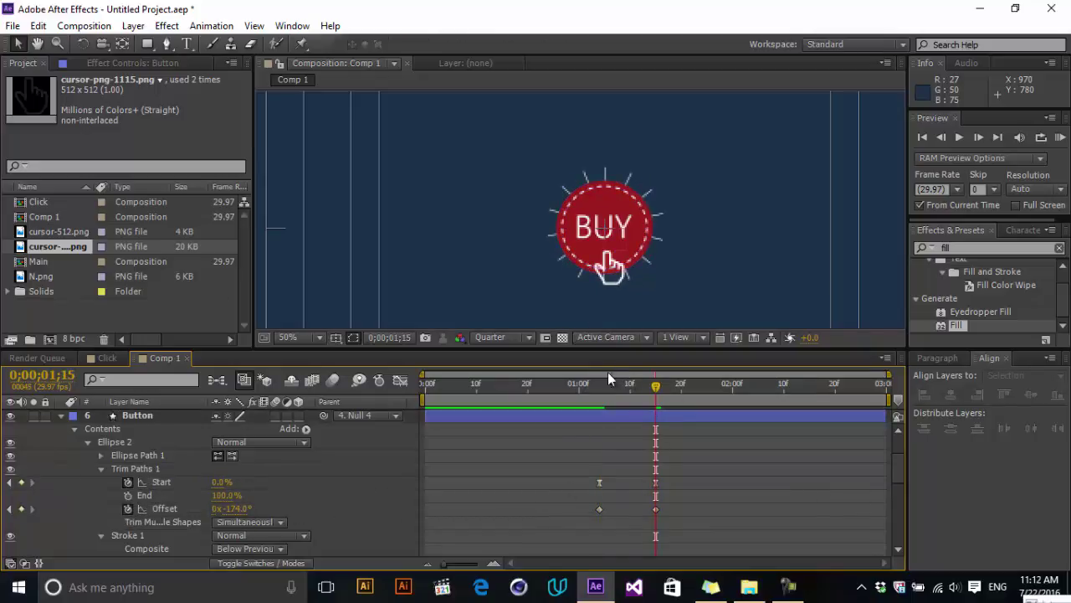
Step: Apply Easy Ease to both Offset keyframes of the dashed ring's Trim Paths 1 and preview the reveal
mouse_move(650, 385)
mouse_down()
mouse_move(598, 390)
mouse_move(654, 385)
mouse_move(629, 387)
mouse_up()
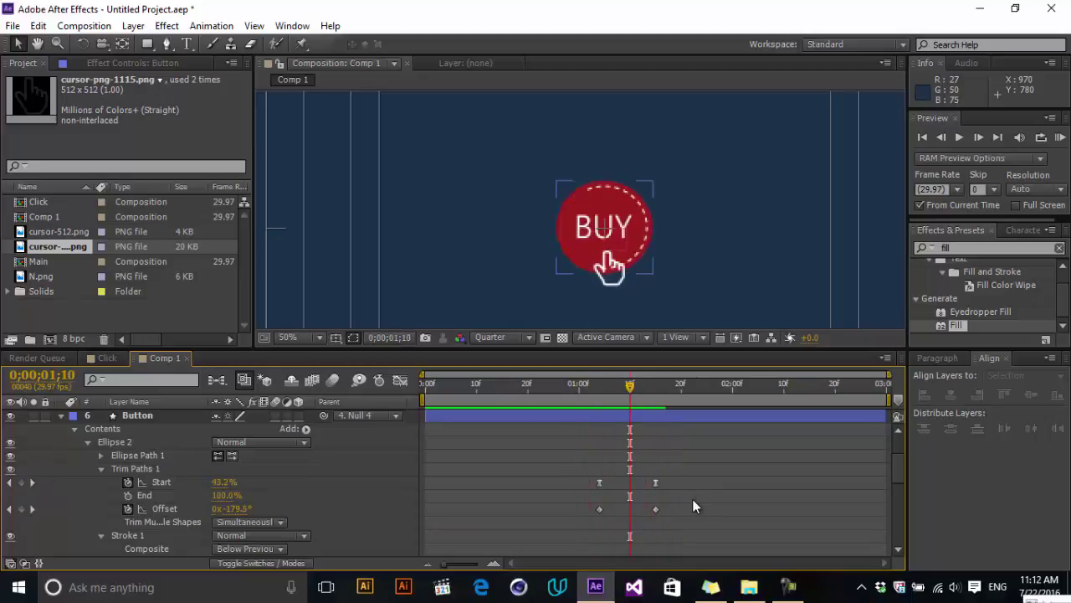
drag(692, 499, 595, 515)
right_click(596, 515)
mouse_move(719, 495)
click(832, 399)
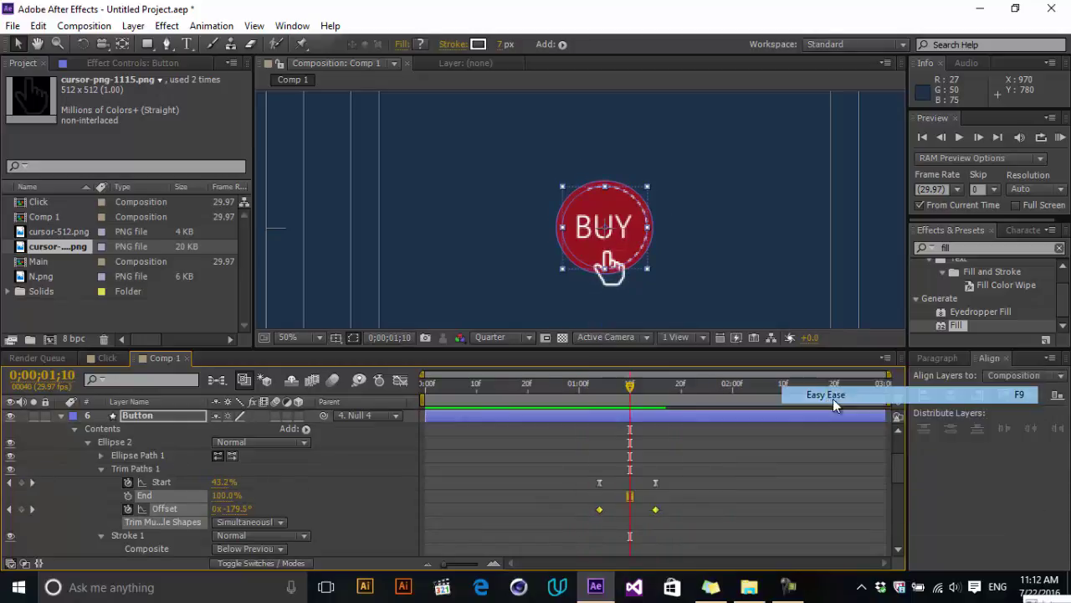
key(space)
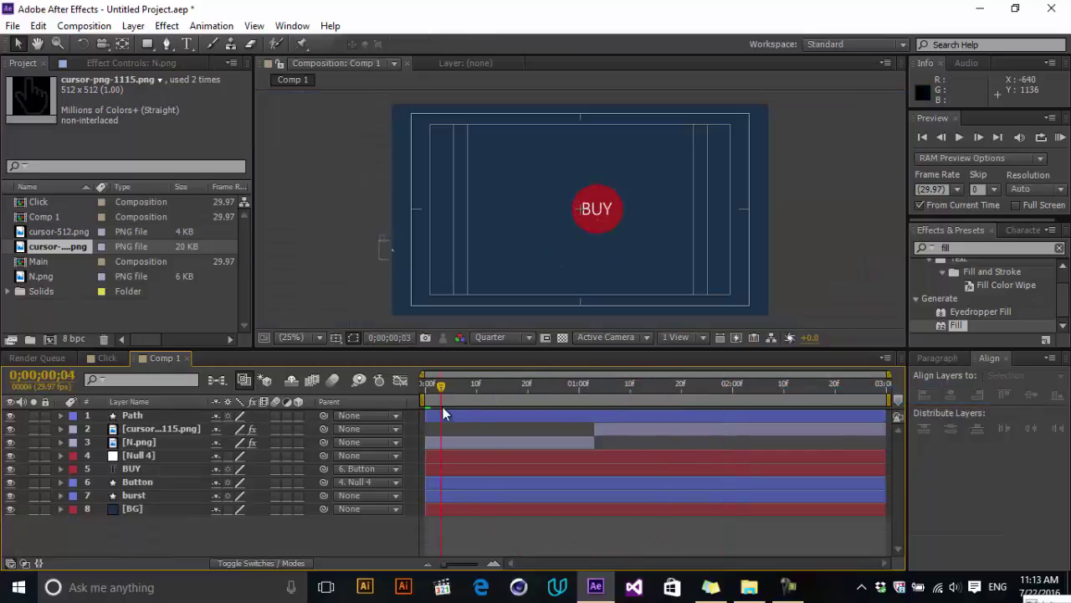
Step: Add a new null object to Comp 1 at 0;00;00;00
drag(441, 386, 636, 393)
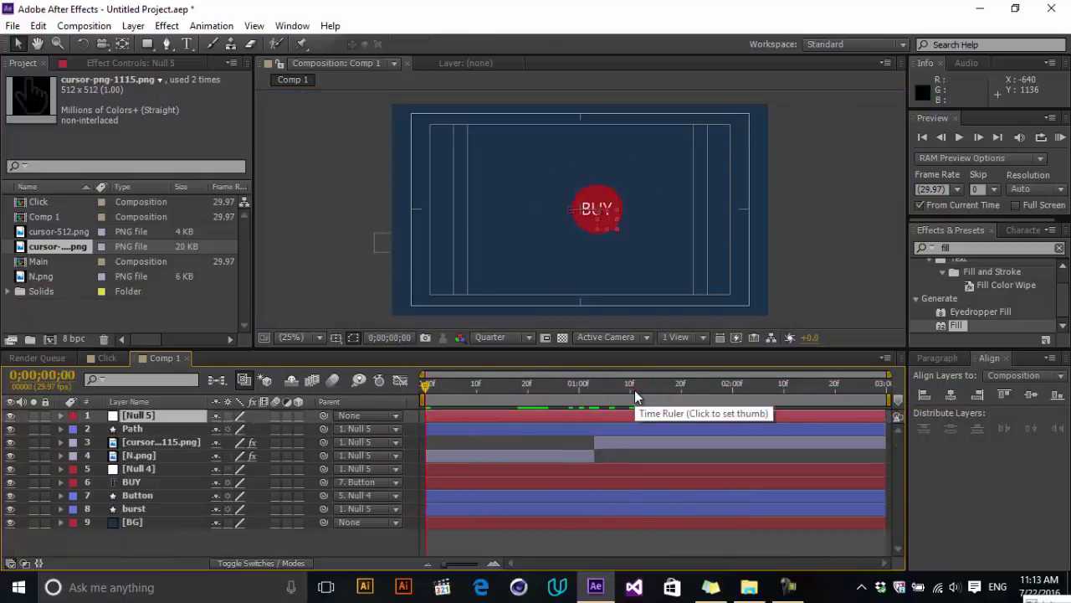
click(635, 390)
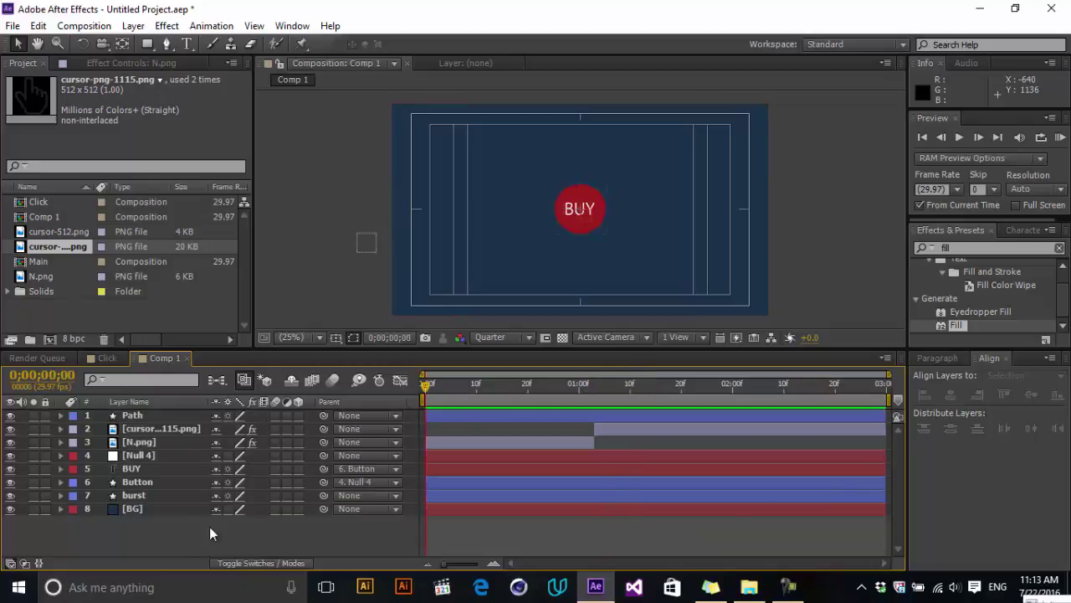
right_click(189, 541)
mouse_move(304, 382)
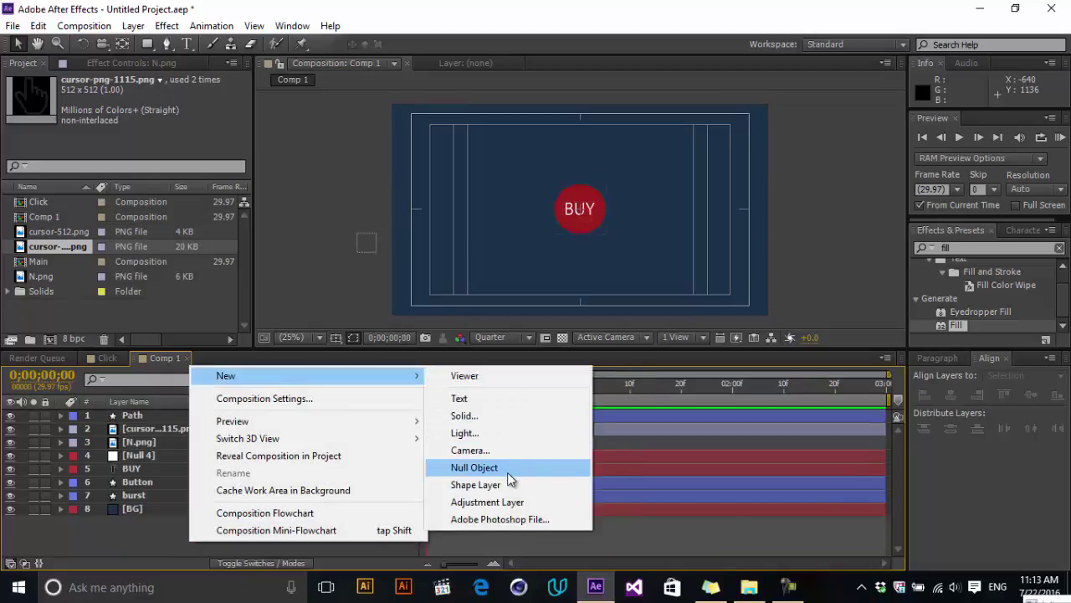
click(474, 467)
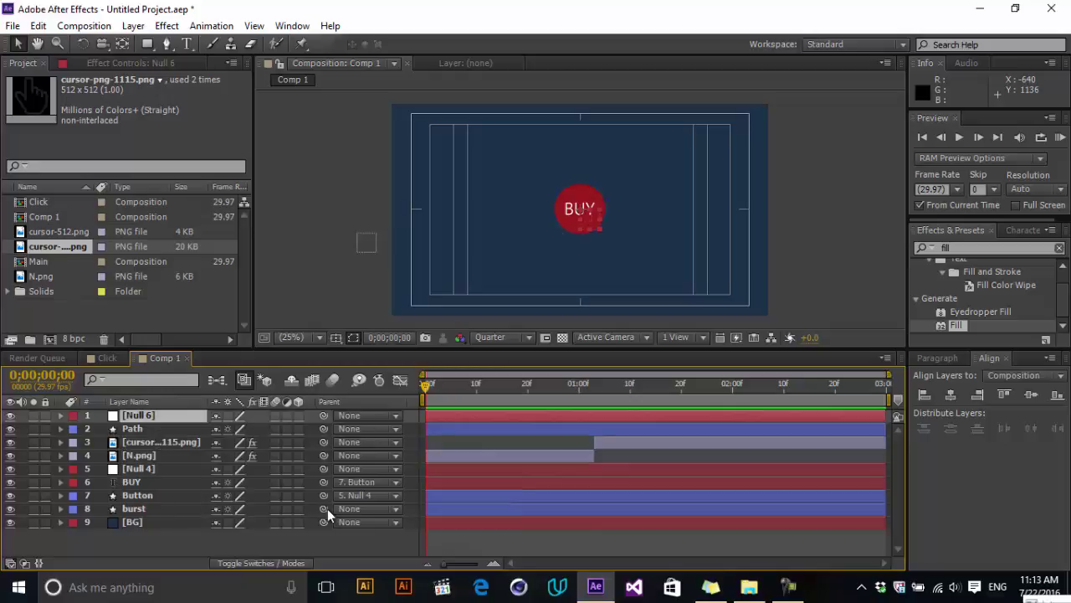
Step: Parent the burst, Path, both cursor image layers and Null 4 to the new null
drag(323, 508, 153, 419)
drag(324, 428, 149, 416)
drag(324, 442, 144, 416)
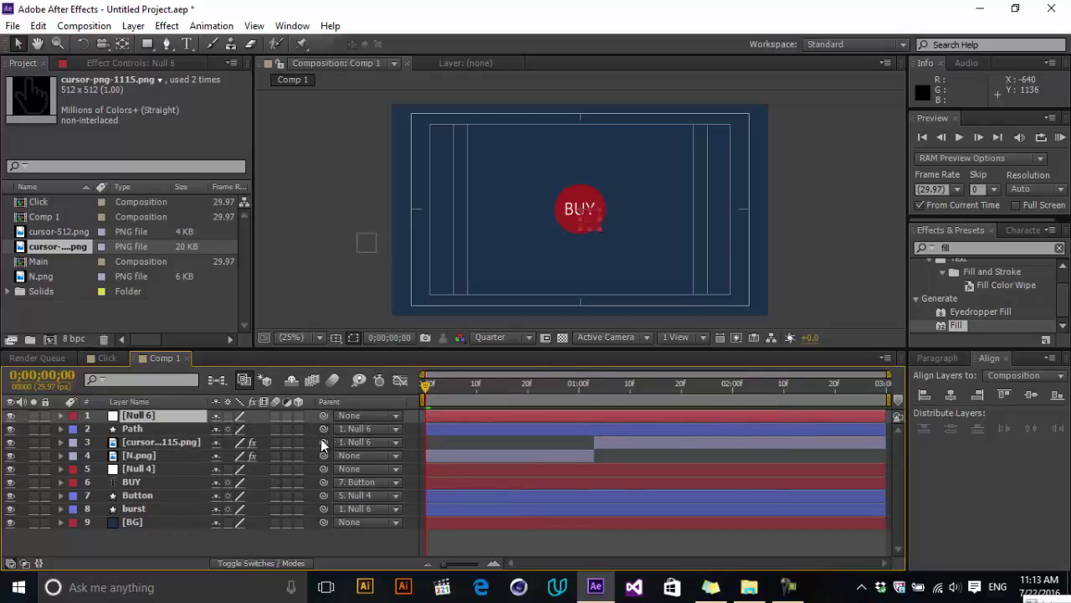
drag(258, 456, 176, 416)
drag(323, 468, 154, 414)
Step: Keyframe the parent null's Position at 1061, 540 at 0;00;00;00
click(478, 432)
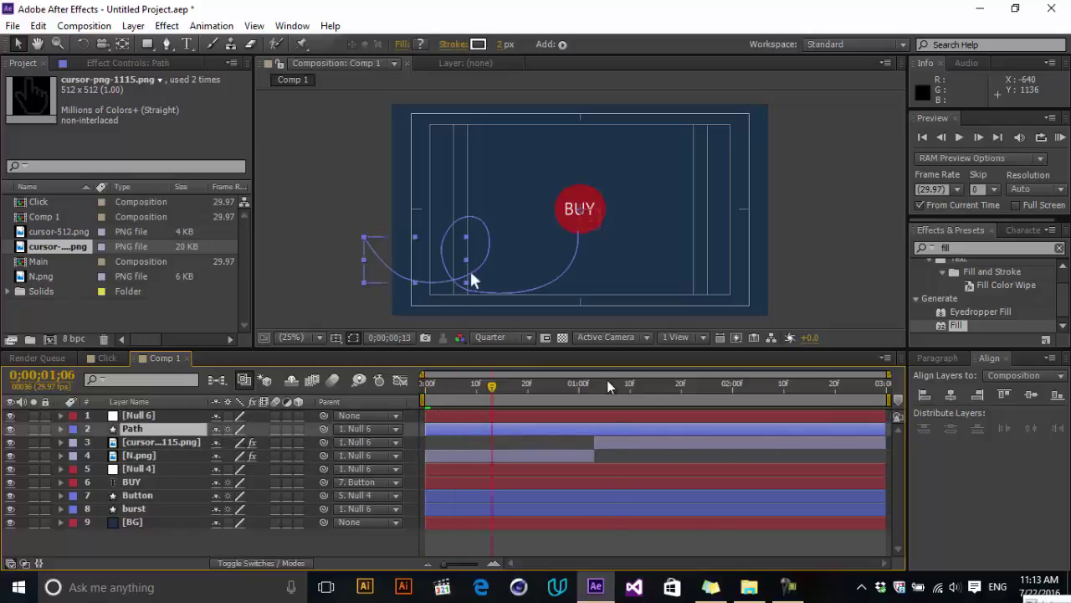
click(169, 416)
key(p)
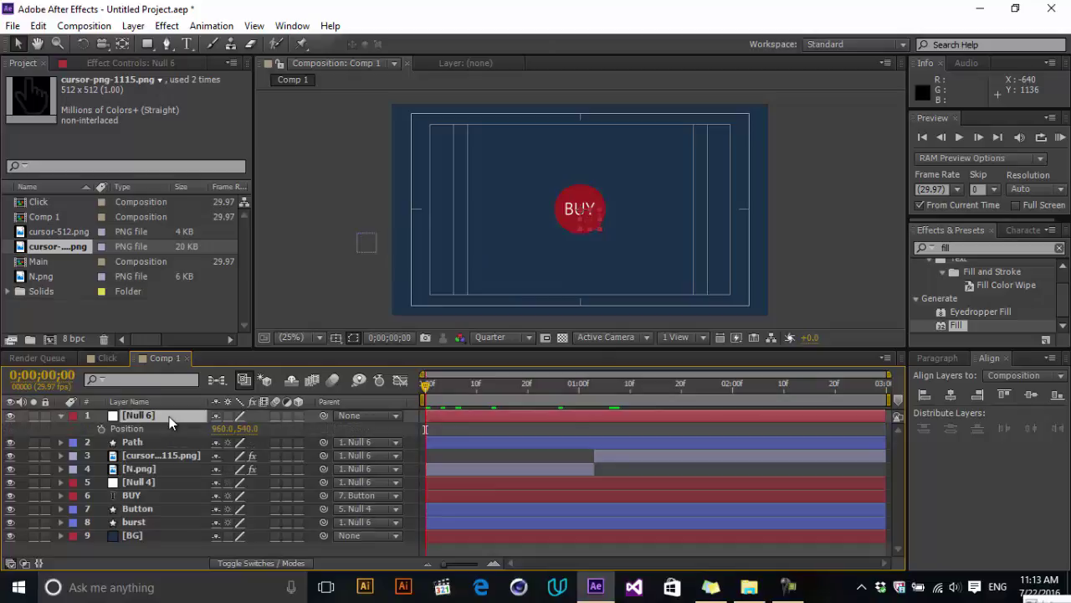
drag(219, 426, 270, 433)
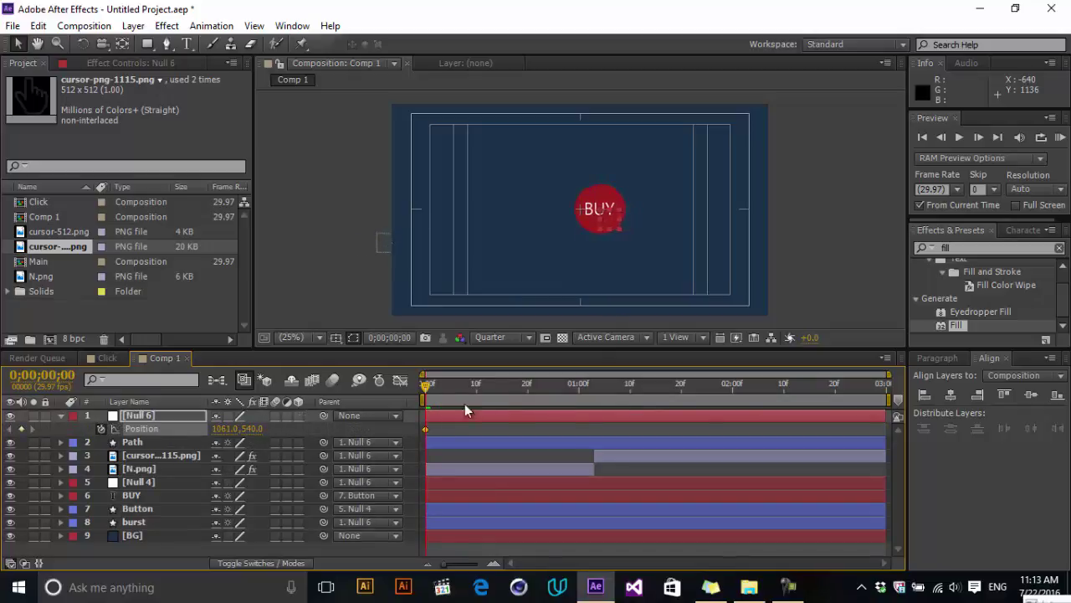
Step: Keyframe the parent null's Position at 910, 540 at 0;00;01;10 and preview the animation from the beginning
drag(511, 390, 631, 393)
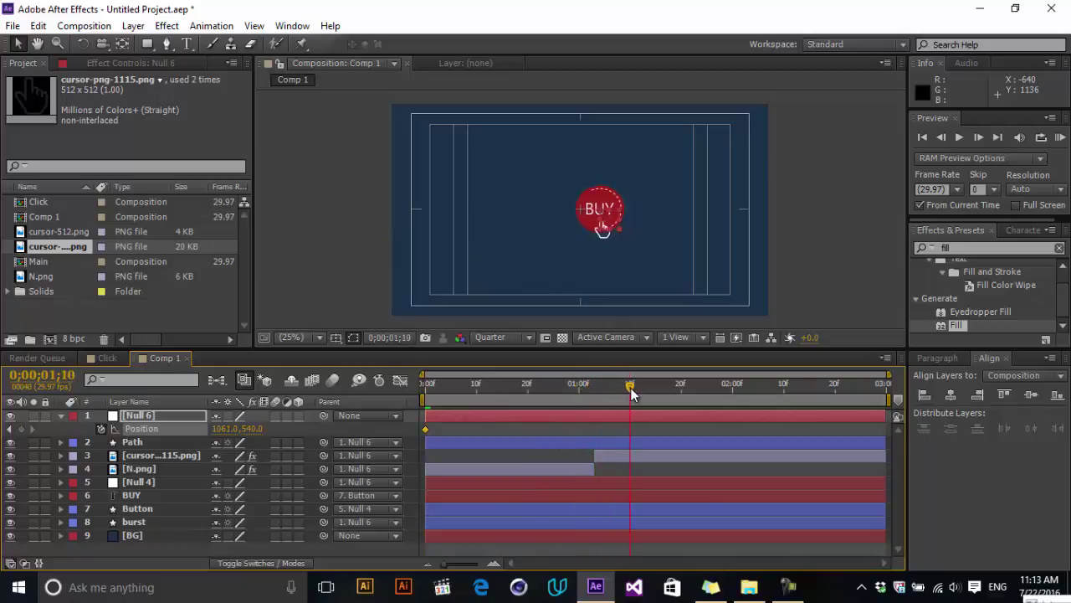
drag(222, 429, 209, 429)
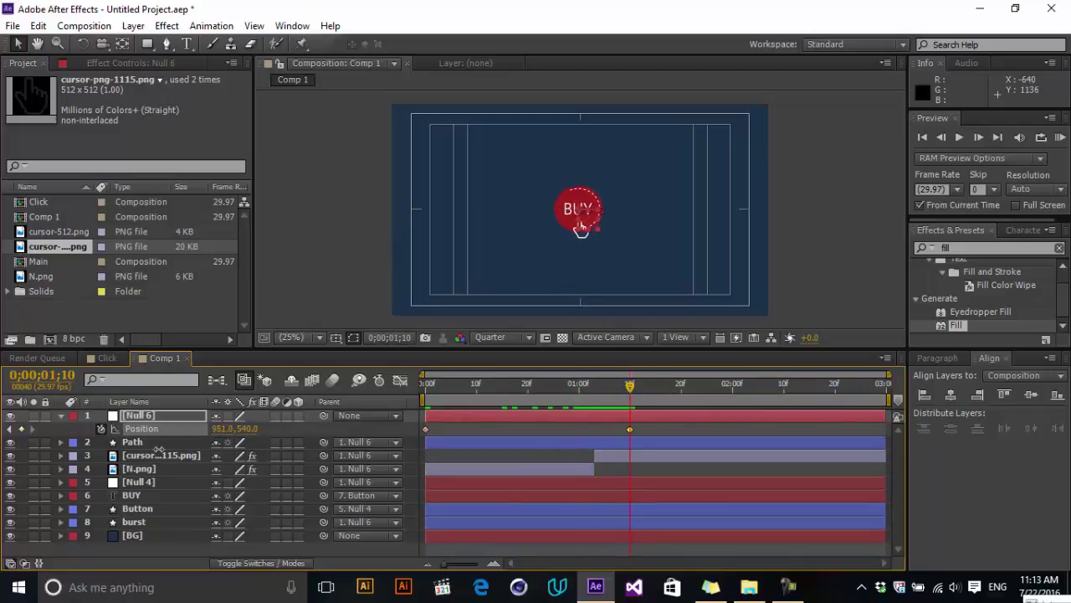
click(950, 395)
click(686, 427)
drag(630, 387, 267, 430)
key(KP_0)
key(space)
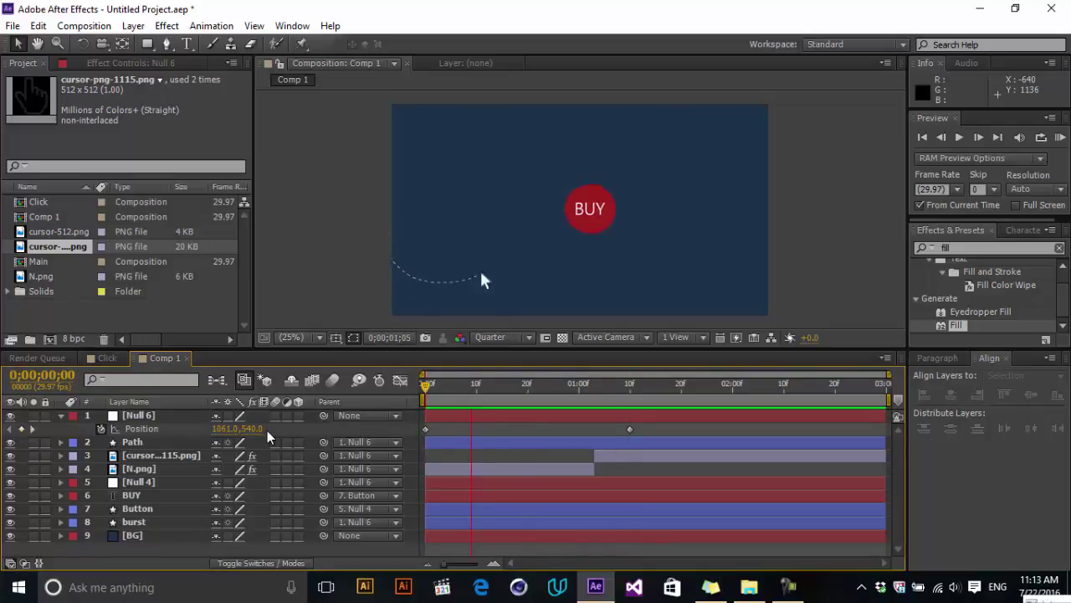
key(space)
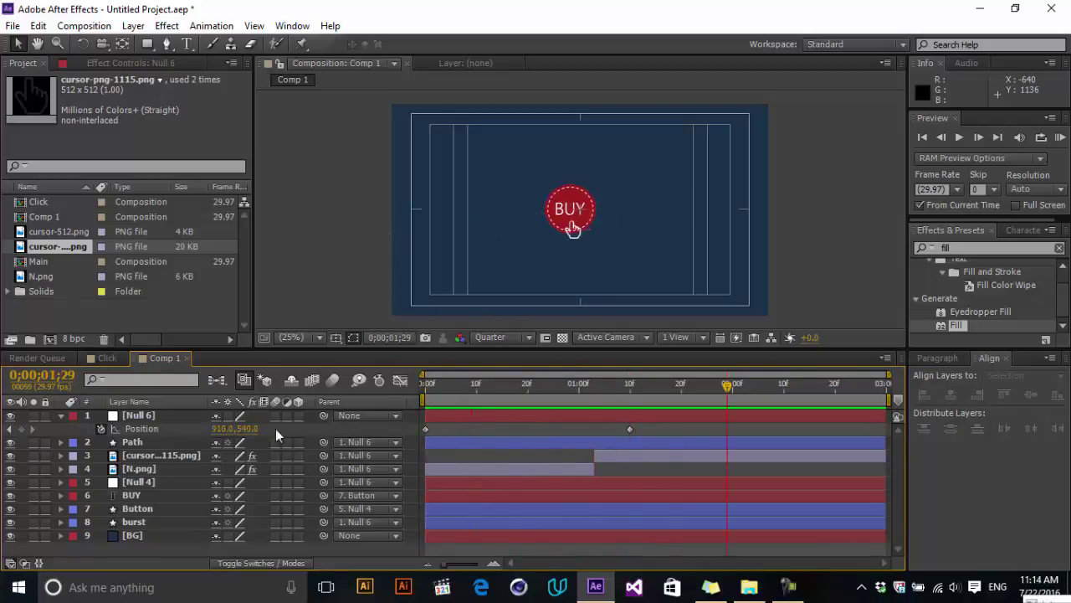
Step: Apply Easy Ease to both Position keyframes of the parent null and scrub back to the start
drag(645, 445, 429, 419)
right_click(424, 424)
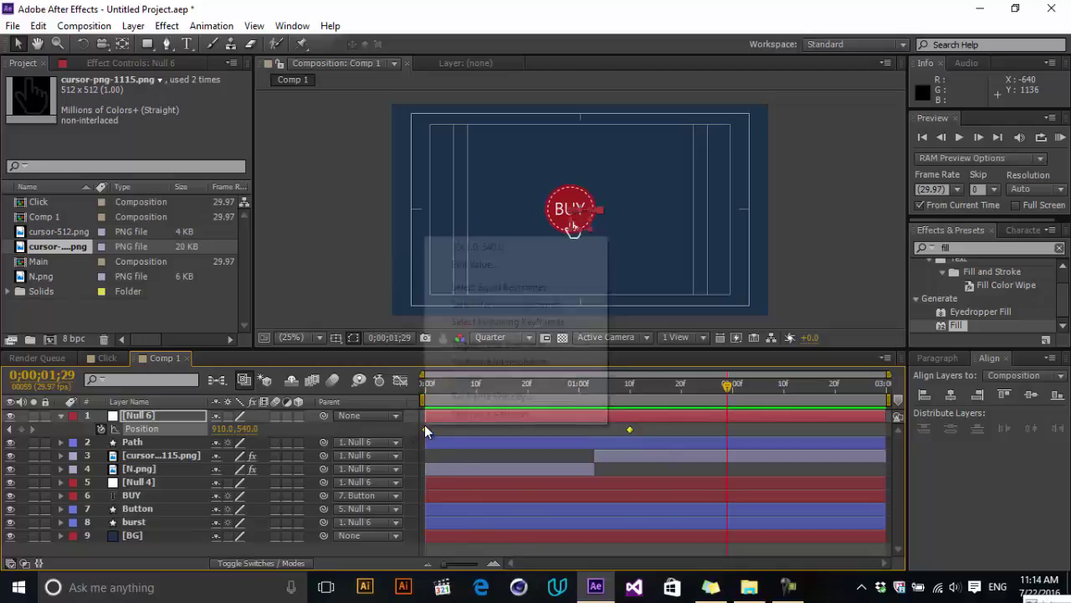
mouse_move(450, 417)
click(639, 444)
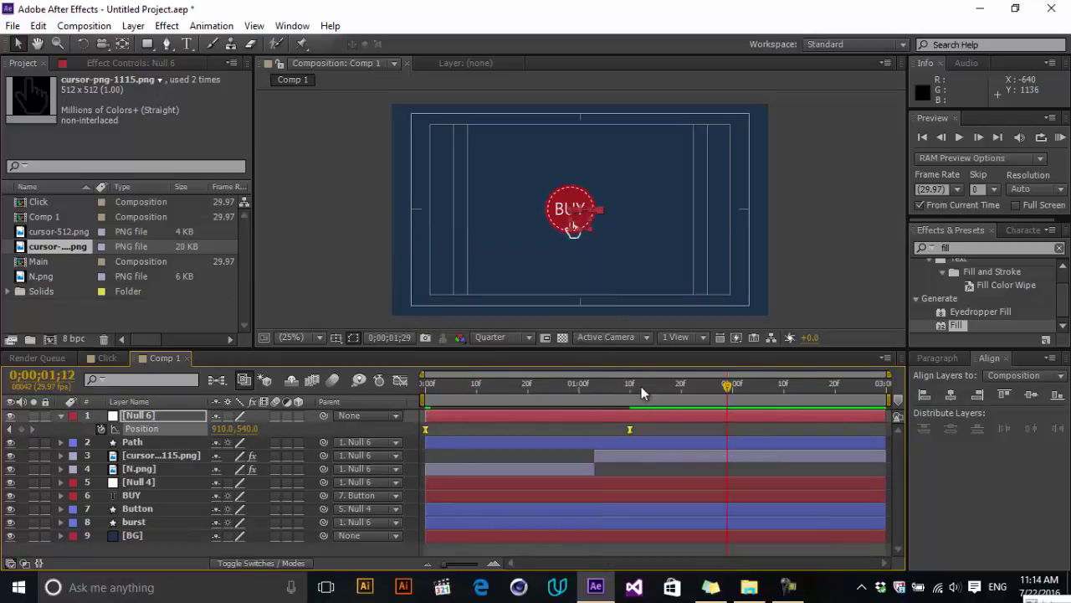
drag(641, 386, 384, 409)
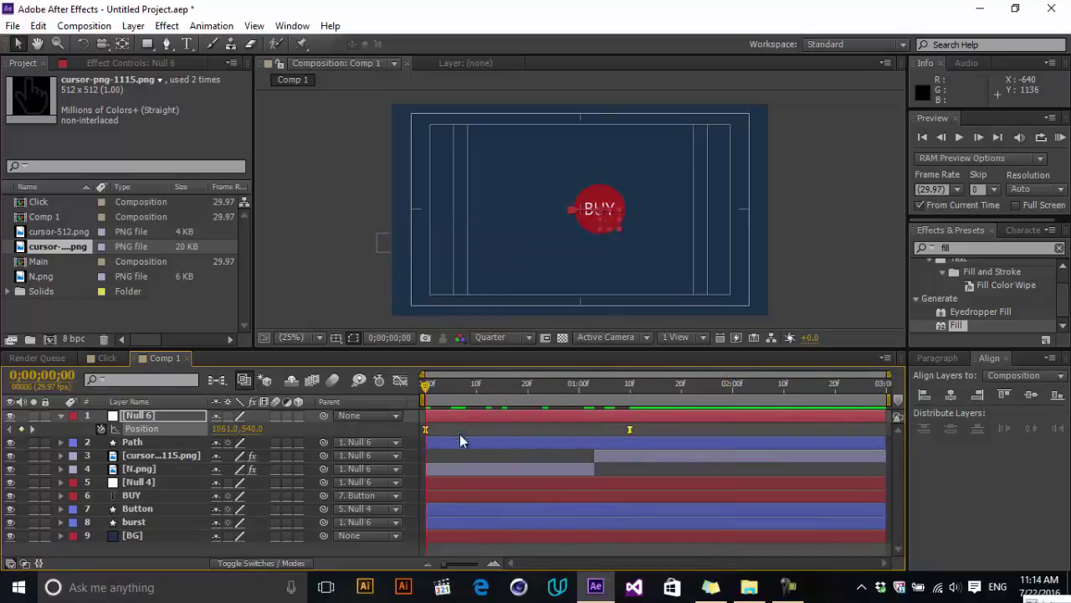
Step: Extend the last Position keyframe's incoming speed handle almost to the first keyframe for a fast start and long slowdown, and preview the motion
click(404, 384)
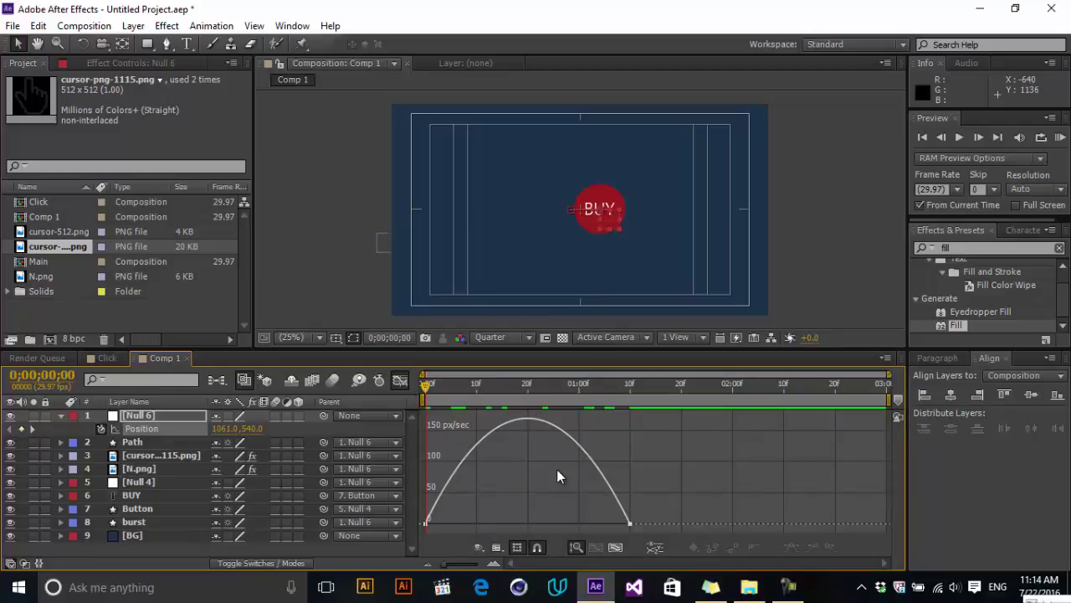
mouse_move(631, 526)
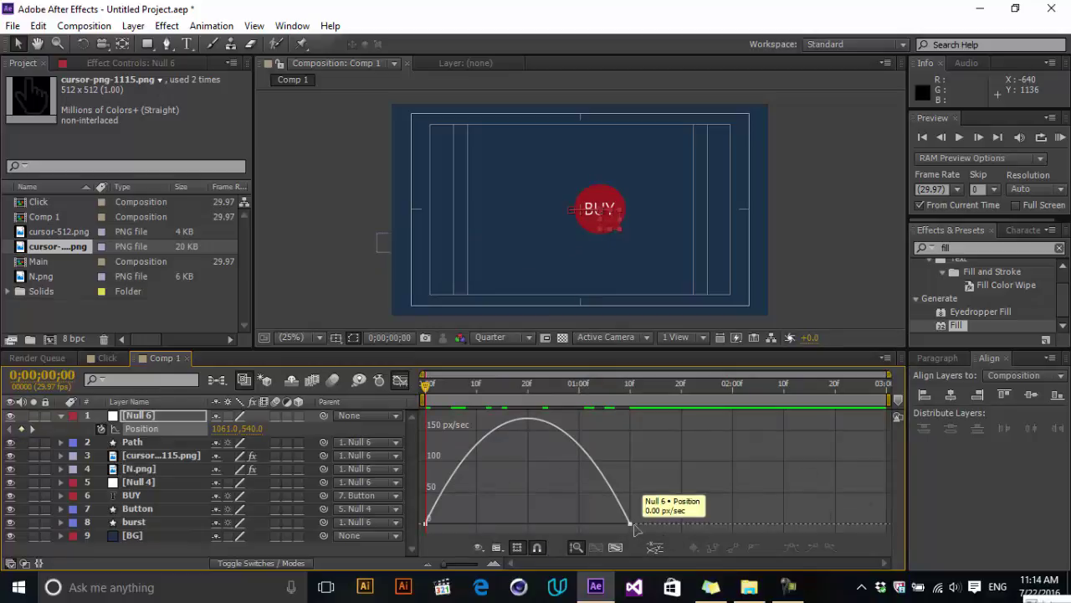
click(631, 525)
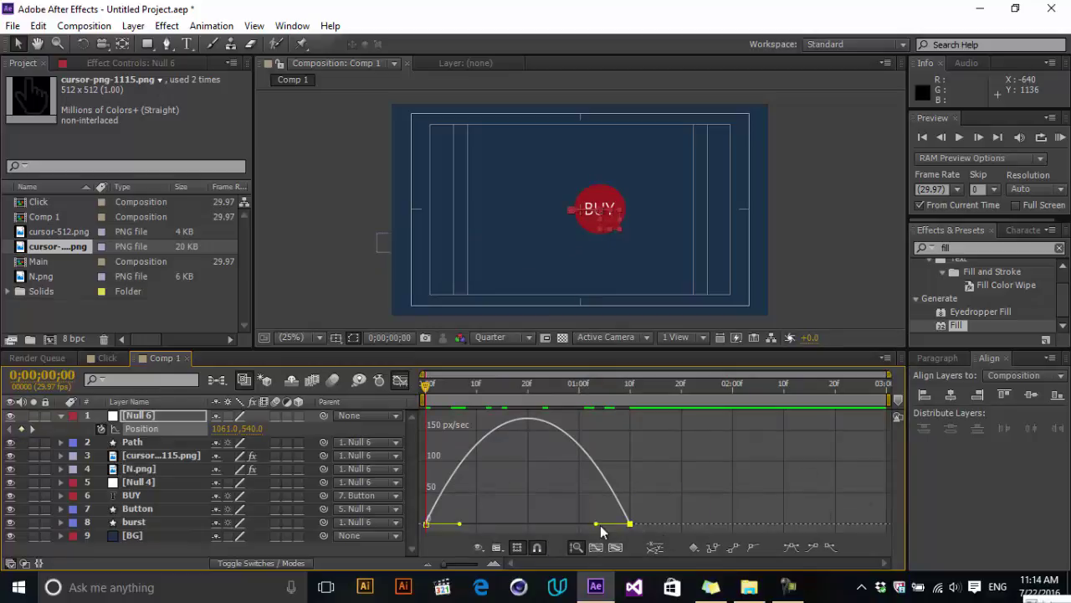
drag(594, 529, 435, 529)
click(400, 380)
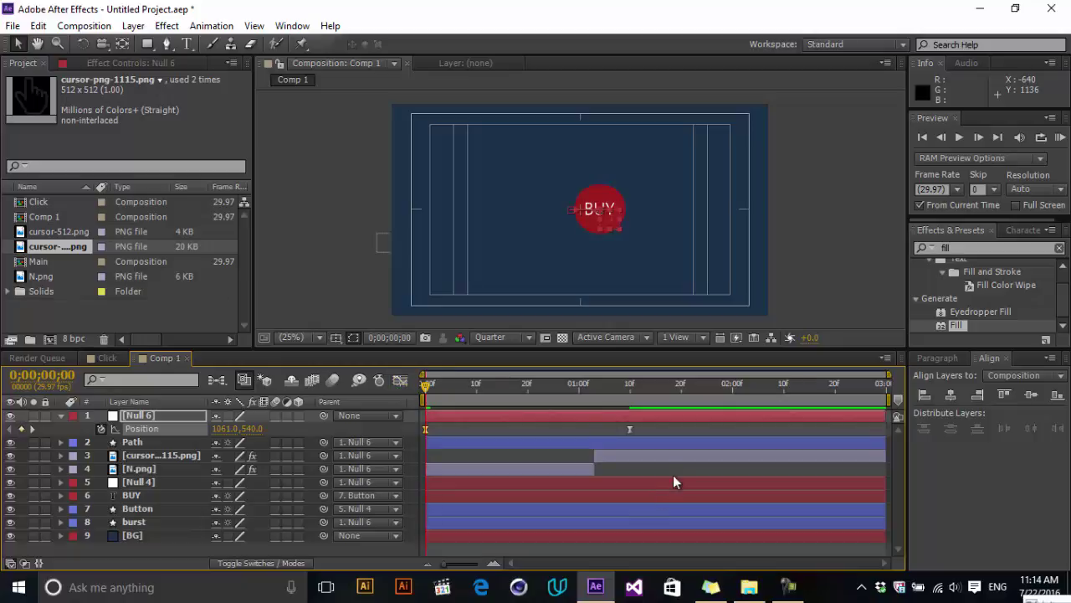
click(671, 465)
key(space)
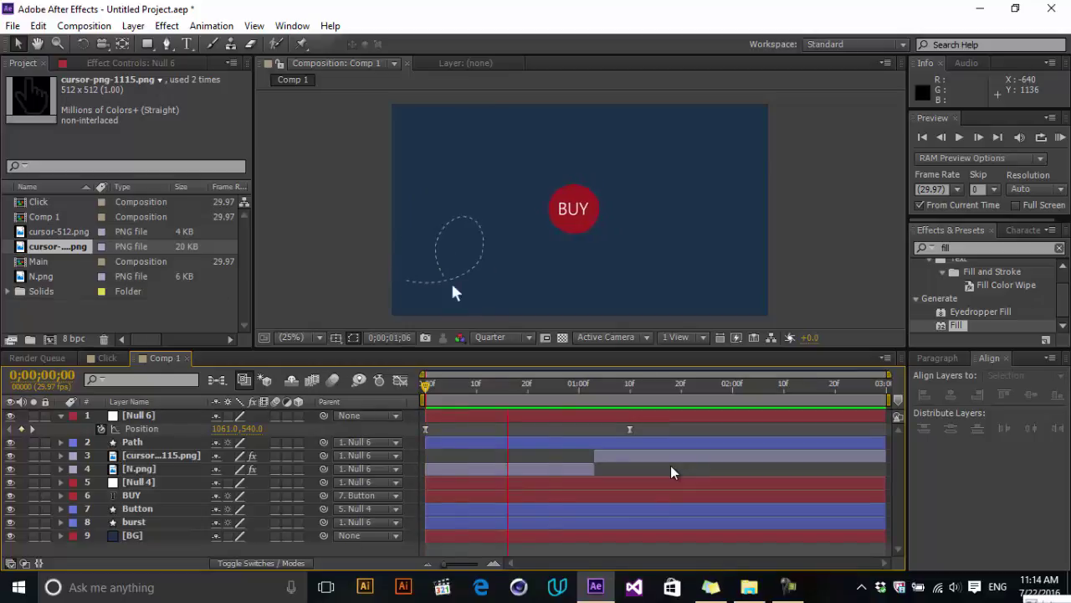
key(space)
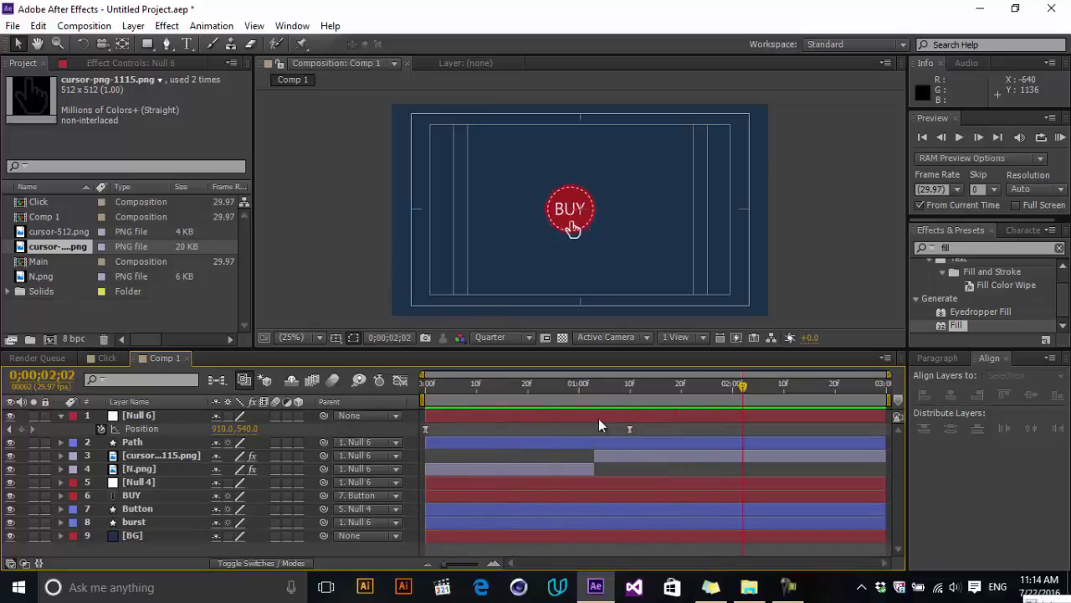
Step: Pre-compose all layers except BG into a new composition named "Main shape"
drag(576, 387, 632, 400)
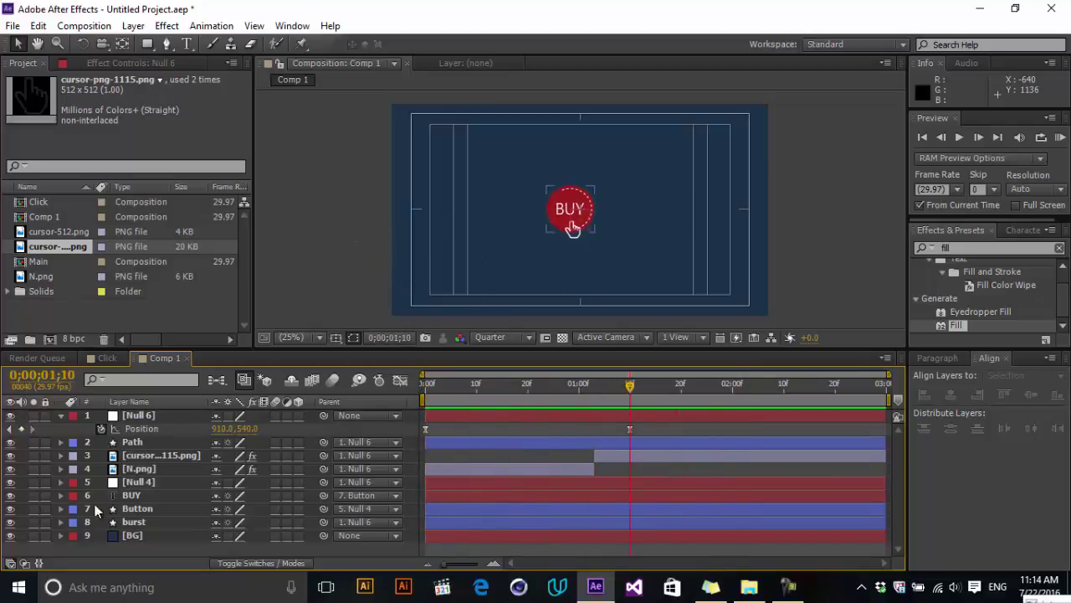
click(137, 510)
click(134, 521)
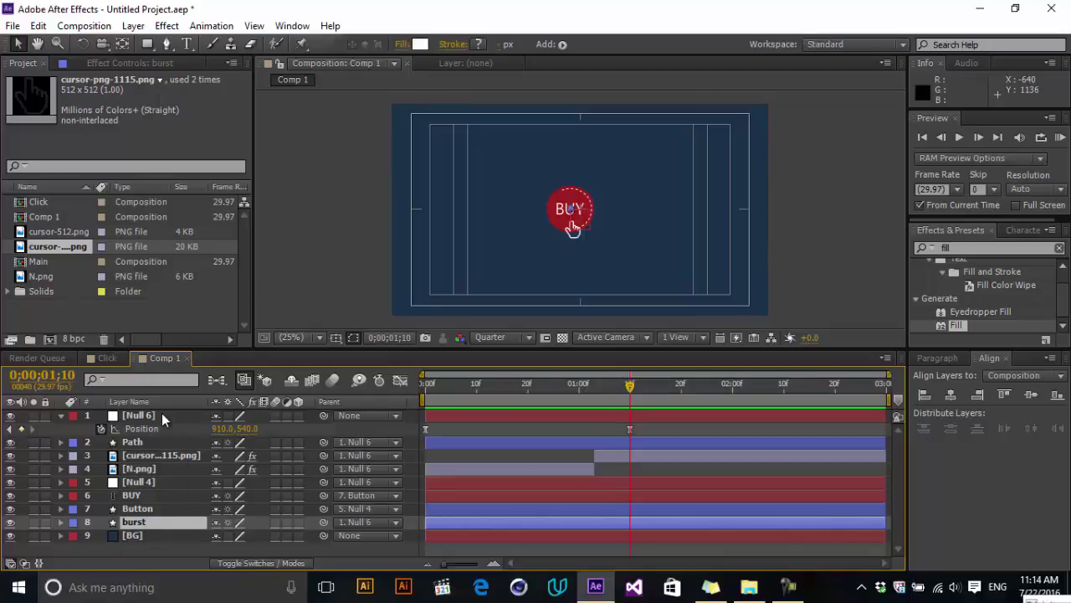
key(ctrl+a)
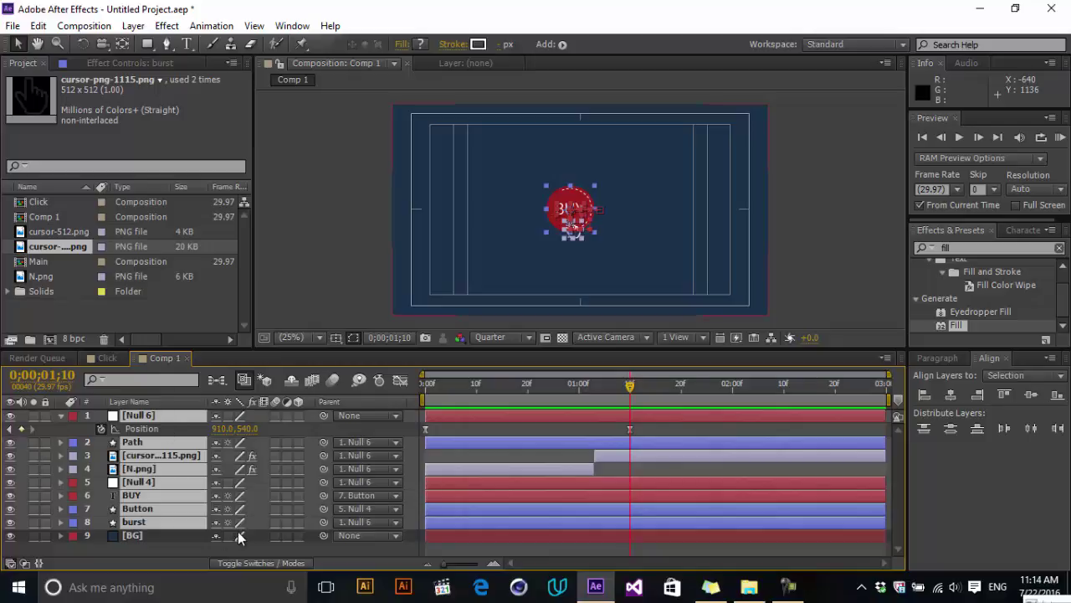
key(ctrl+shift+c)
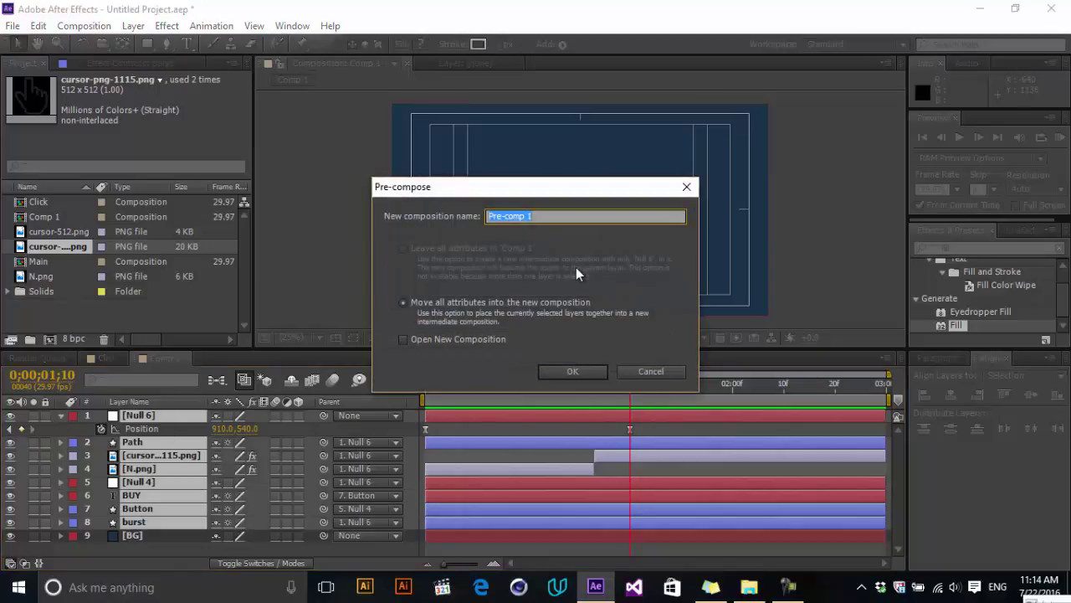
text(Main shape)
key(Return)
Step: Apply the Drop Shadow effect to the Main shape layer and set its Distance to 22
key(ctrl+5)
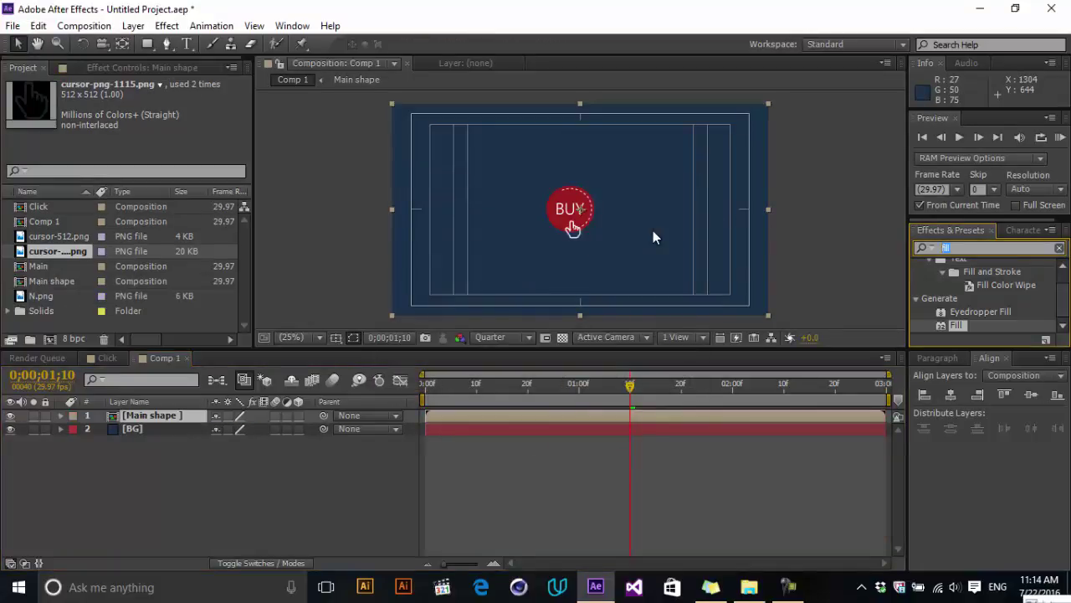
text(drop)
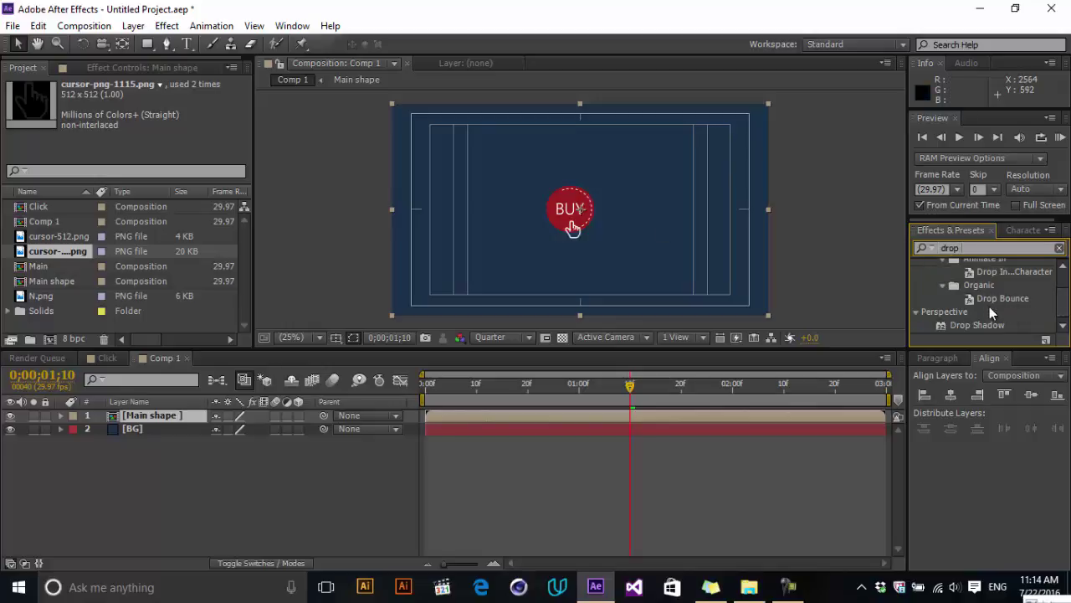
drag(968, 331, 629, 285)
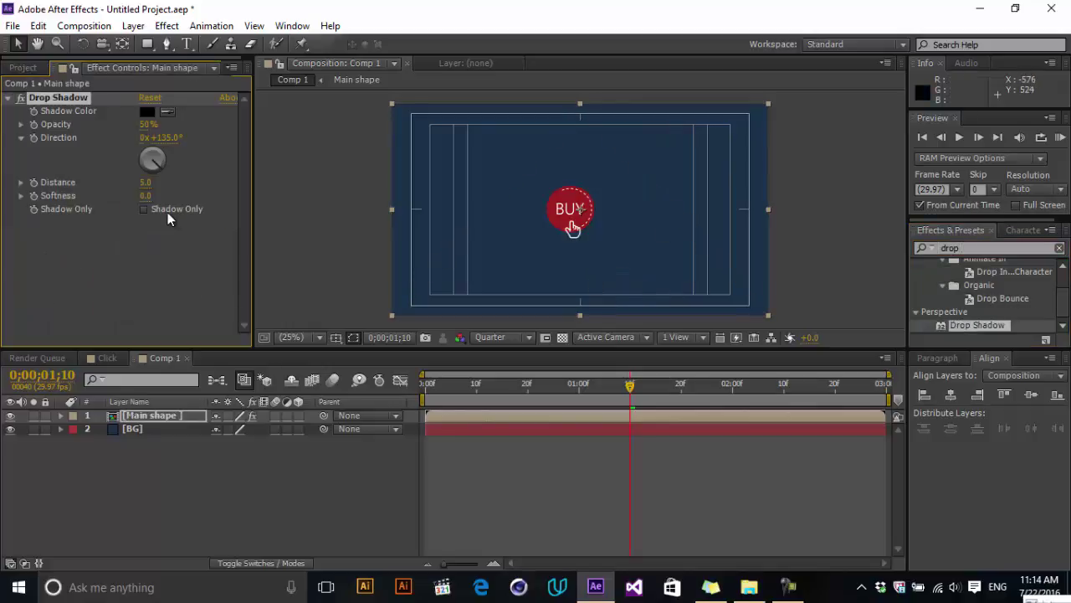
drag(608, 400, 647, 400)
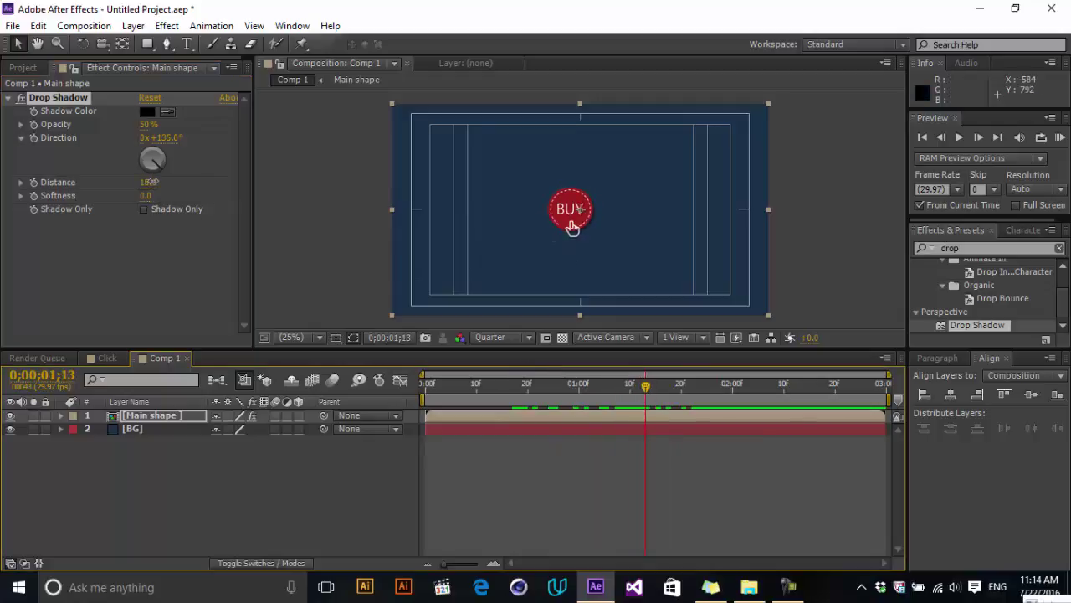
click(493, 452)
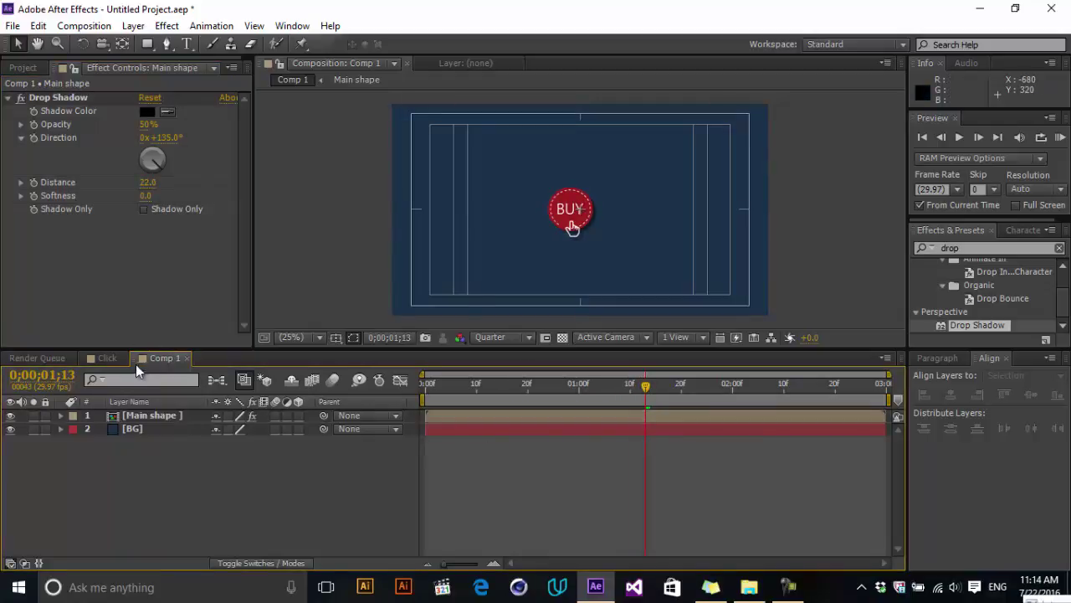
Step: Copy the POLYGON MOTION text layer from the Click composition and paste it into Comp 1
click(105, 357)
click(167, 414)
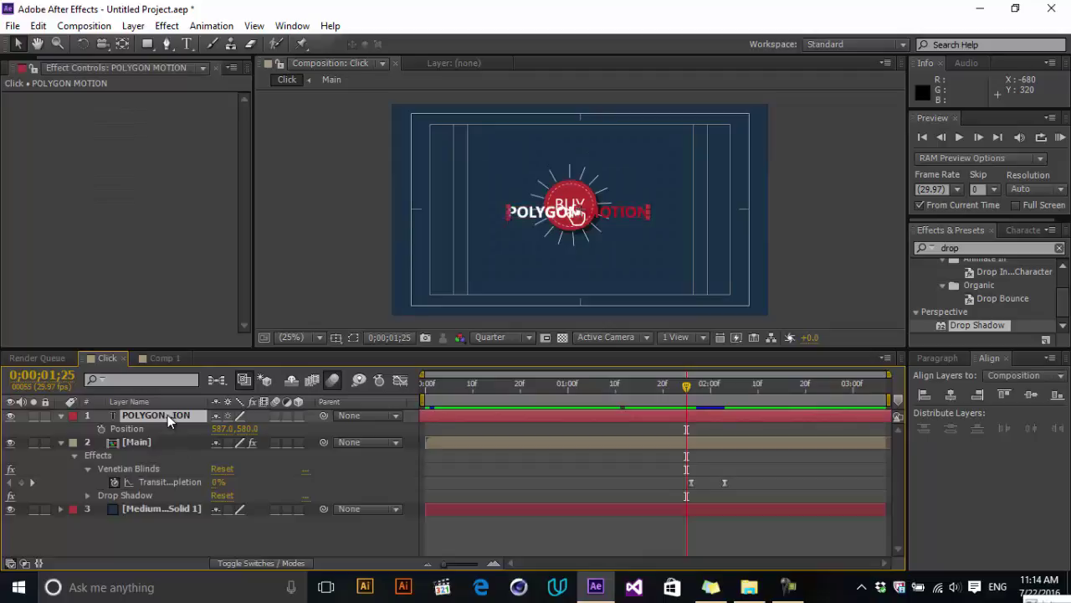
click(164, 357)
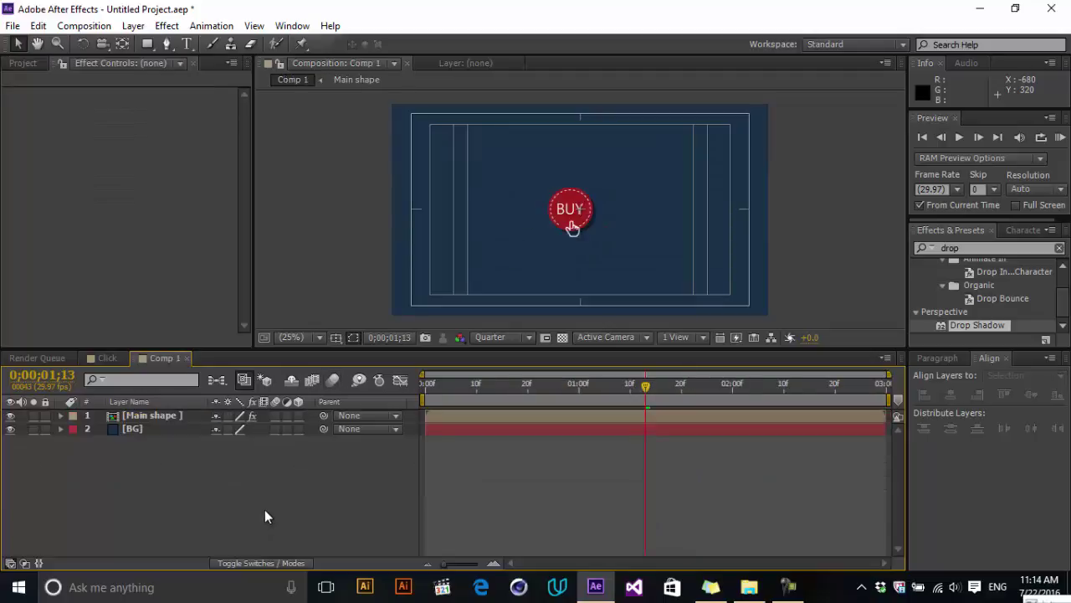
key(ctrl+v)
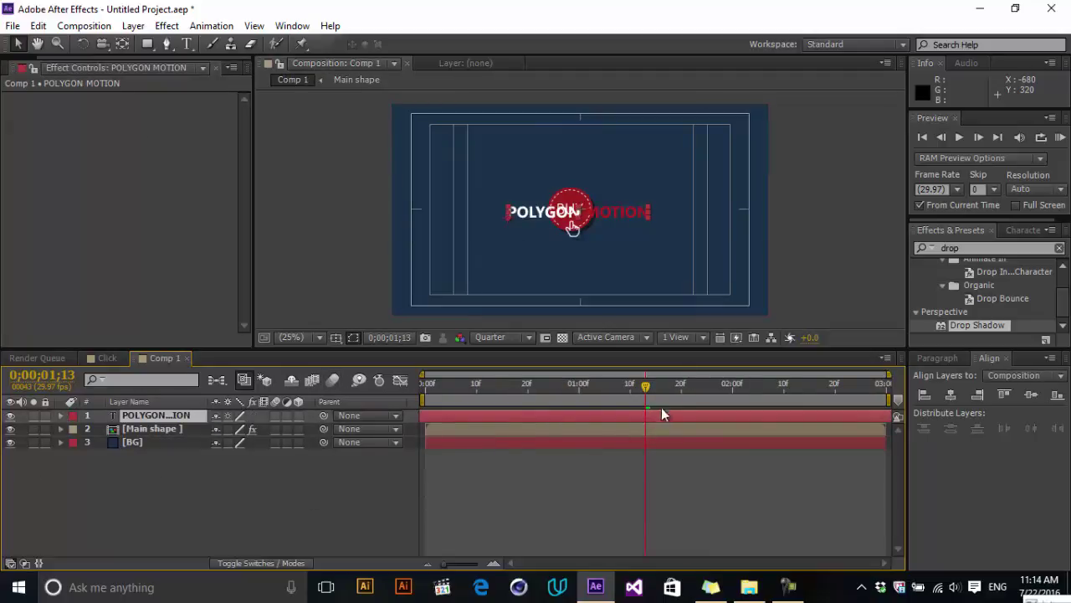
Step: Find the Venetian Blinds transition effect and apply it to the Main shape layer
drag(661, 391, 676, 396)
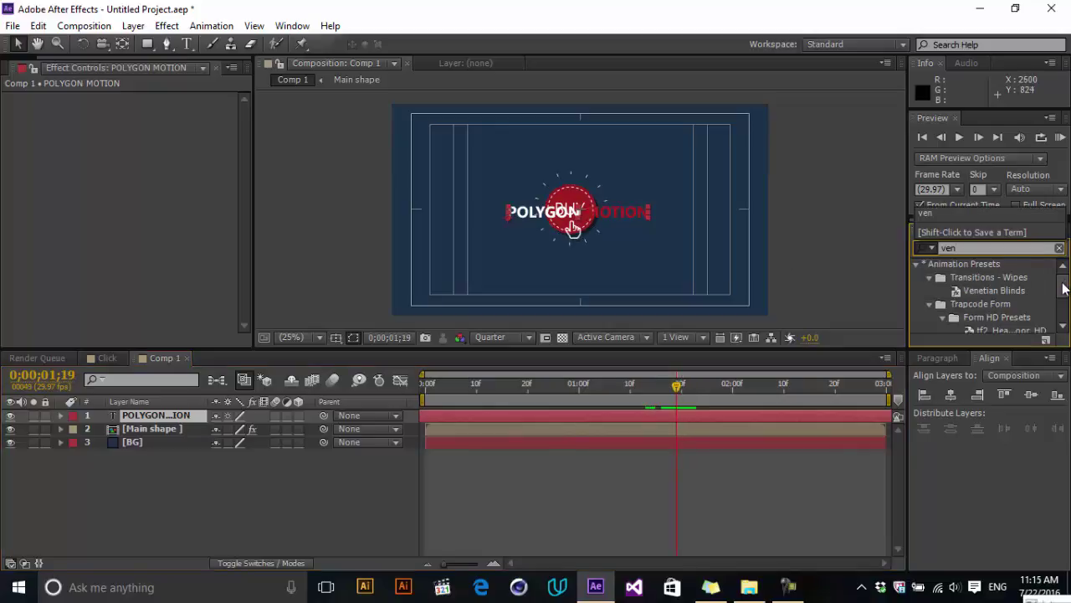
drag(984, 324, 458, 407)
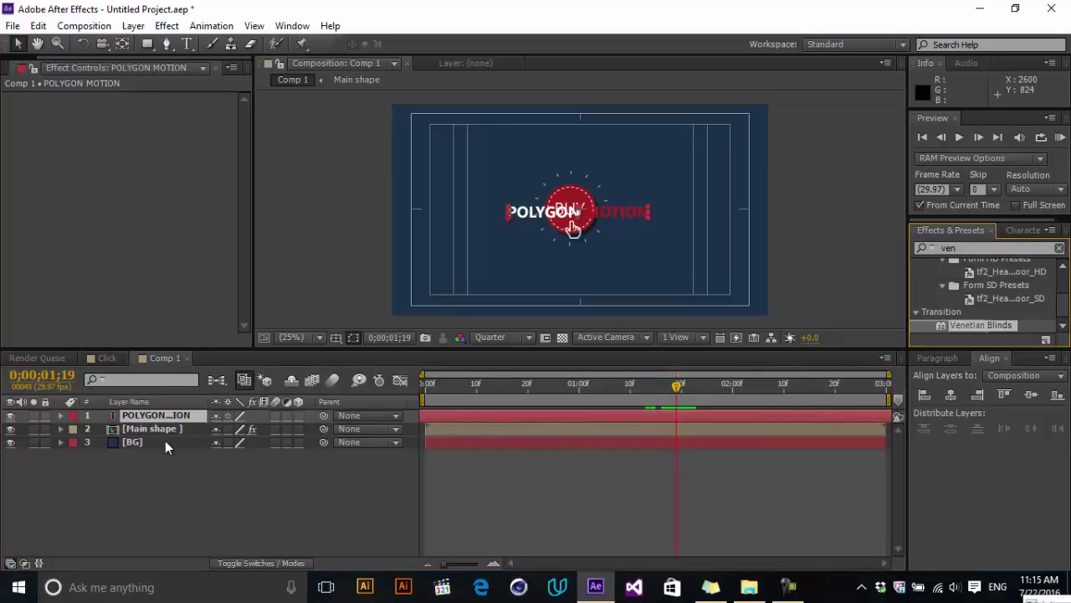
drag(993, 324, 661, 428)
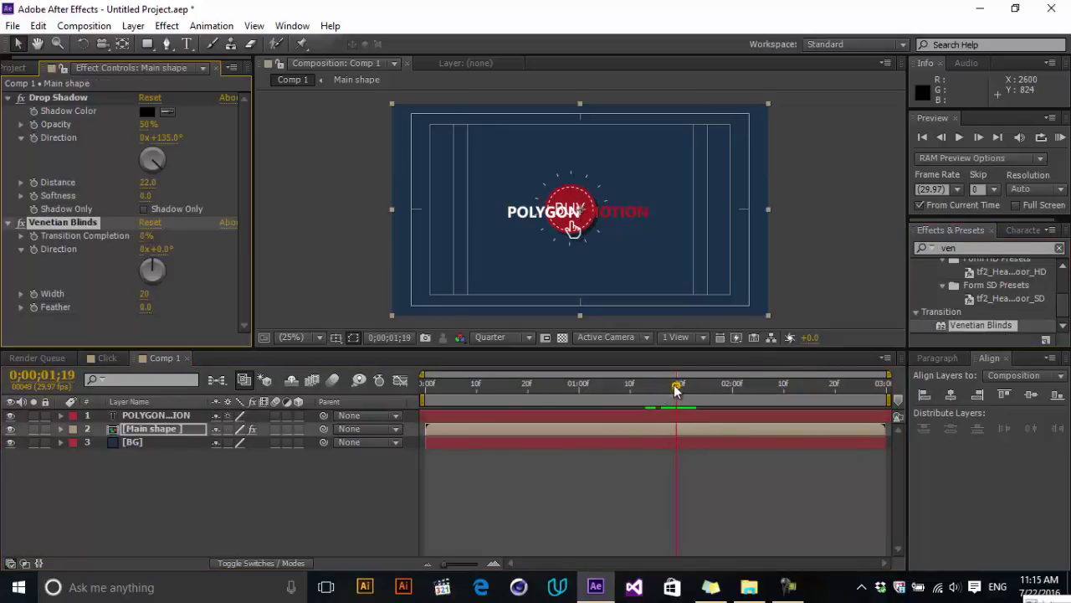
Step: Keyframe the Venetian Blinds Transition Completion from 0% to 100% at 0;00;01;21, with Direction 57° and Width 38, and scrub through it
mouse_move(676, 385)
mouse_down()
mouse_move(647, 394)
mouse_move(682, 397)
mouse_move(671, 394)
mouse_move(687, 385)
mouse_up()
click(32, 239)
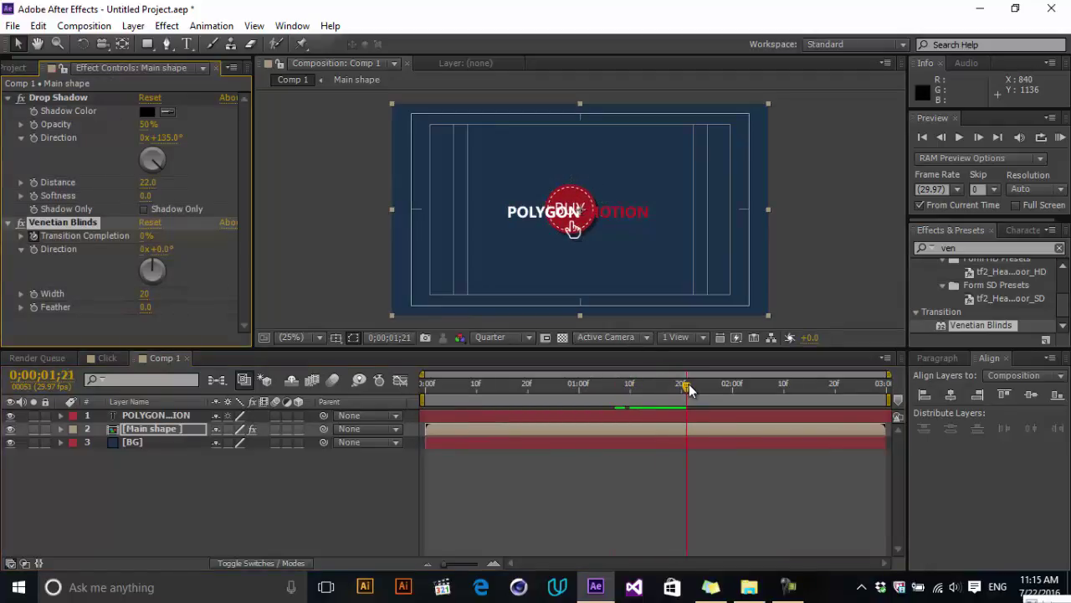
click(97, 236)
mouse_move(144, 243)
mouse_down()
mouse_move(176, 235)
mouse_move(148, 245)
mouse_up()
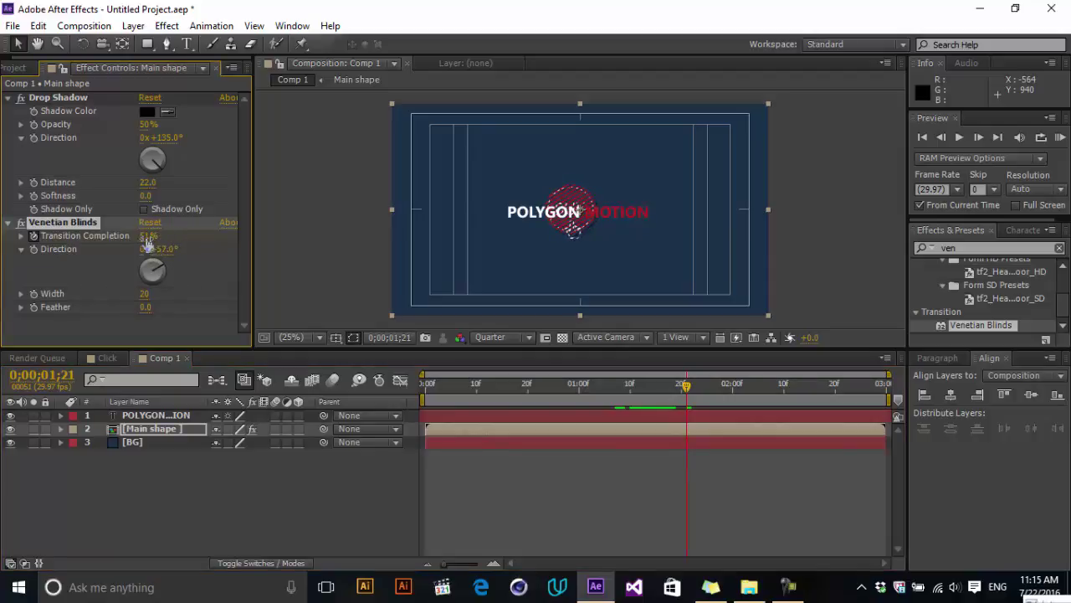
mouse_move(144, 293)
mouse_down()
mouse_move(155, 288)
mouse_move(143, 294)
mouse_up()
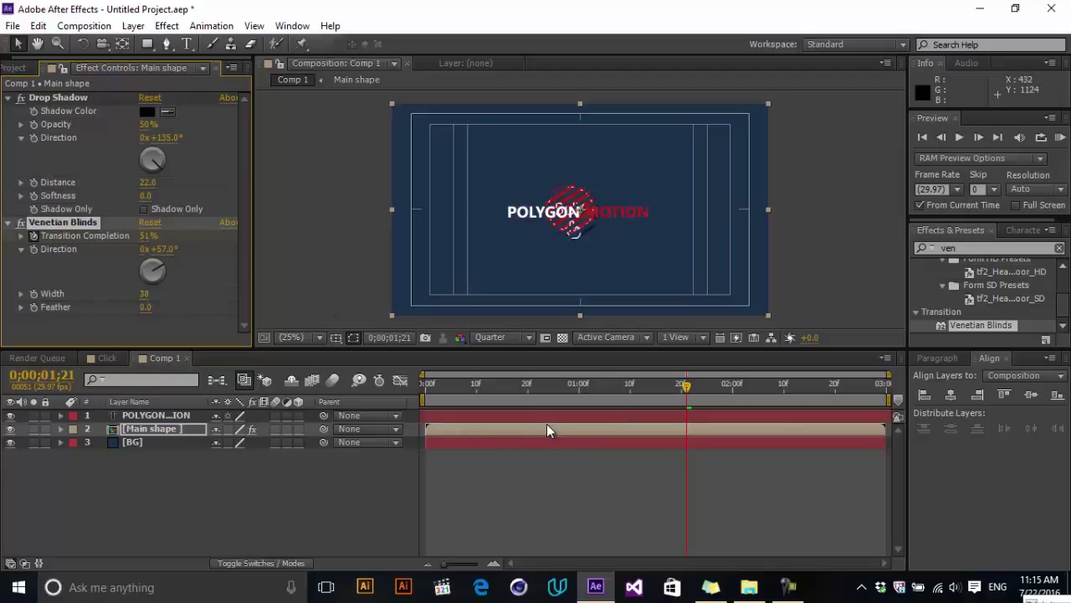
drag(155, 241, 191, 234)
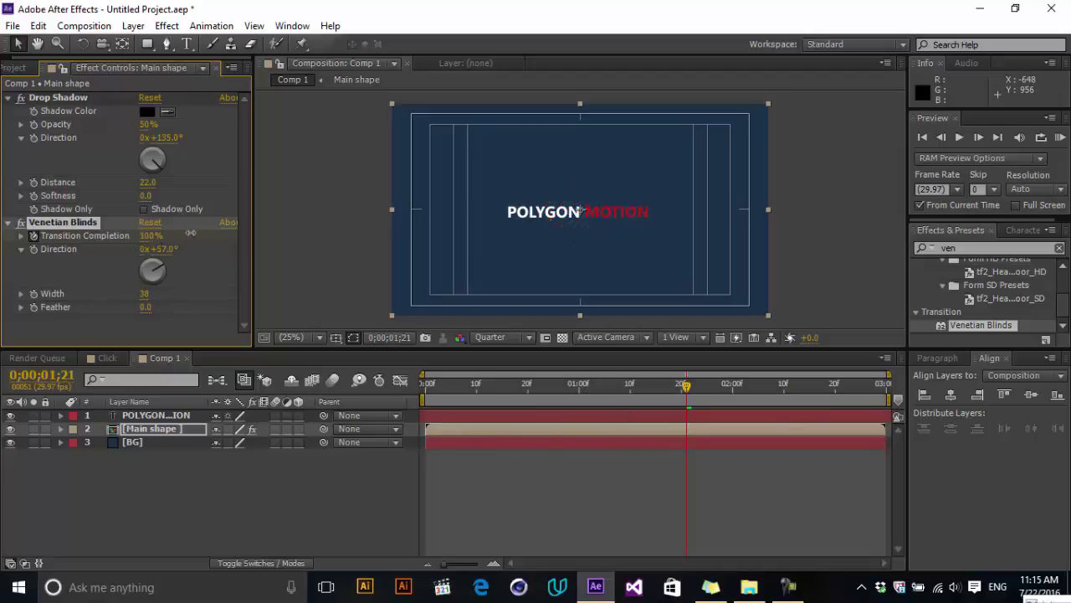
drag(707, 408, 666, 410)
Step: Reveal the Main shape layer's Transition Completion keyframes and apply Easy Ease to both
click(158, 432)
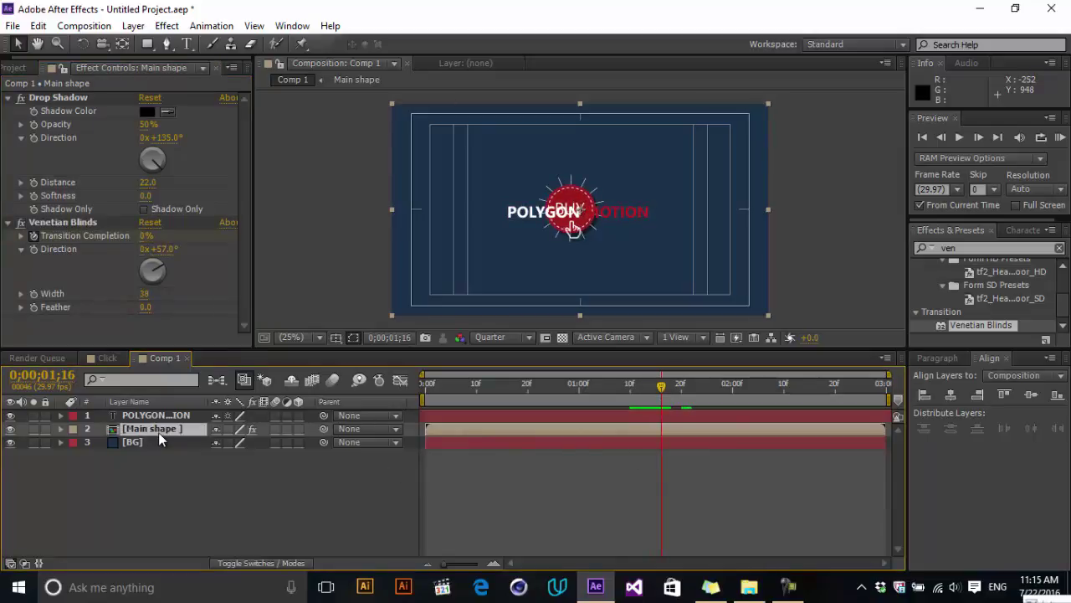
key(u)
drag(688, 444, 636, 468)
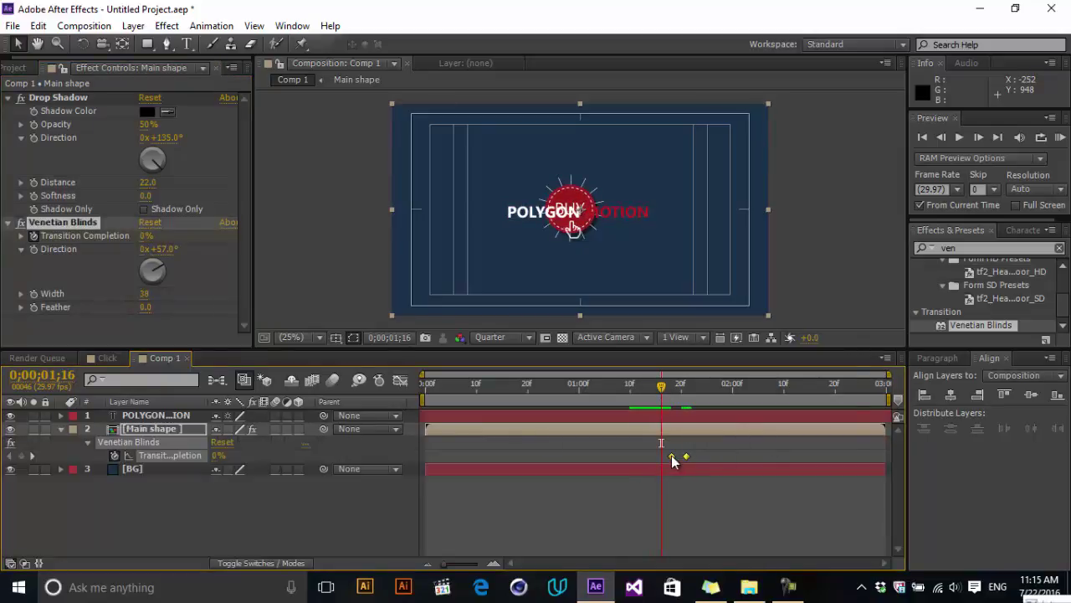
right_click(672, 459)
mouse_move(757, 443)
click(541, 479)
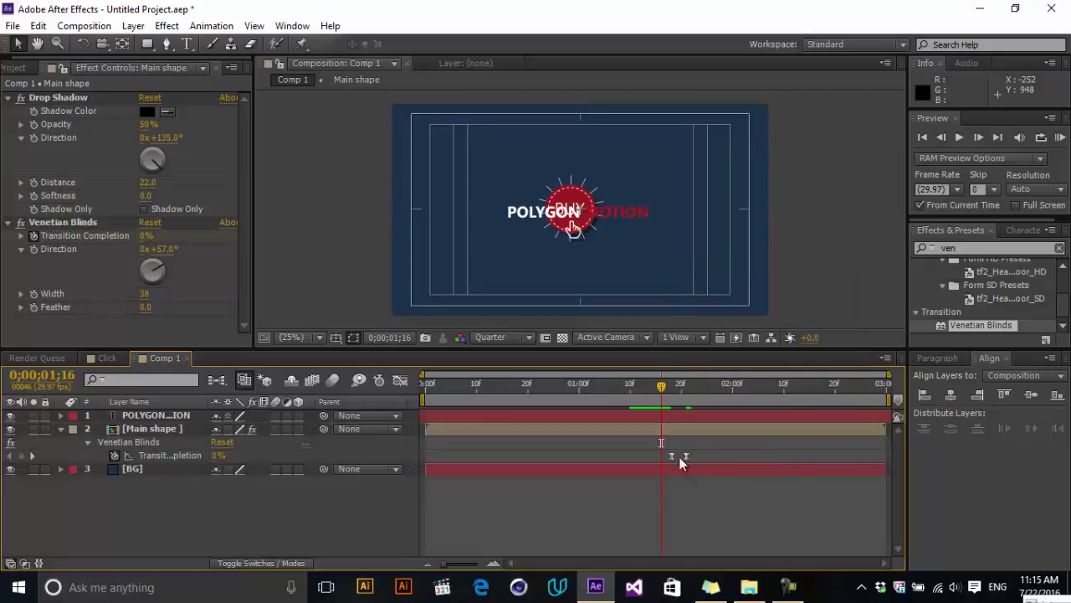
Step: Space the two Transition Completion keyframes slightly further apart and shift both so the first sits at 0;00;01;18
click(662, 458)
click(674, 391)
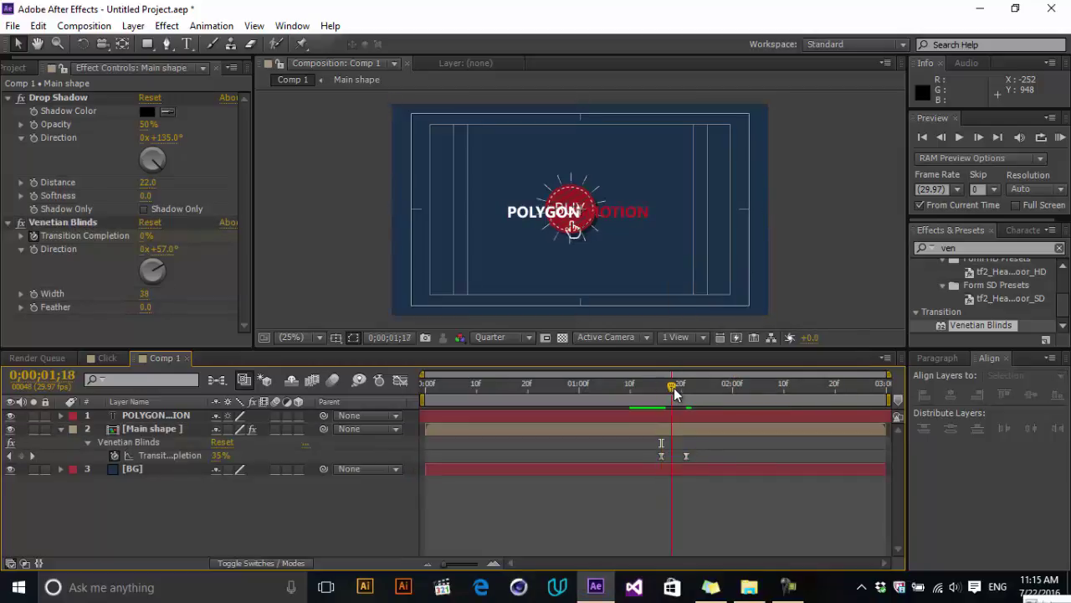
mouse_move(673, 389)
mouse_down()
mouse_move(681, 385)
mouse_move(672, 389)
mouse_up()
drag(702, 454, 671, 462)
click(708, 461)
Step: Scrub through the text reveal and examine the Opacity and Range Selector Start keyframes in the POLYGON MOTION layer's Animator 1
click(703, 417)
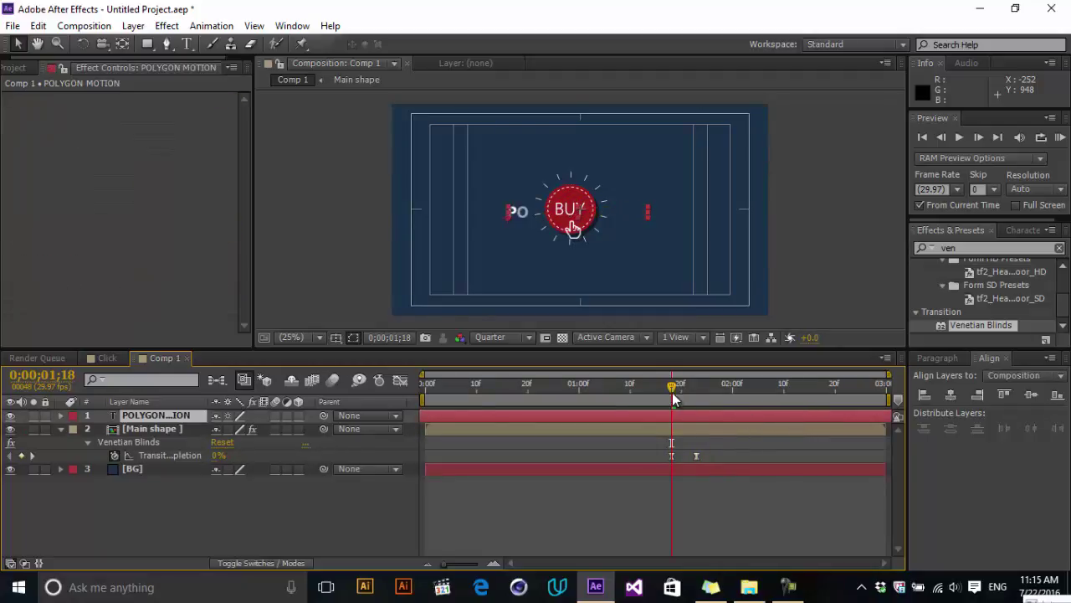
click(707, 394)
drag(700, 401, 678, 402)
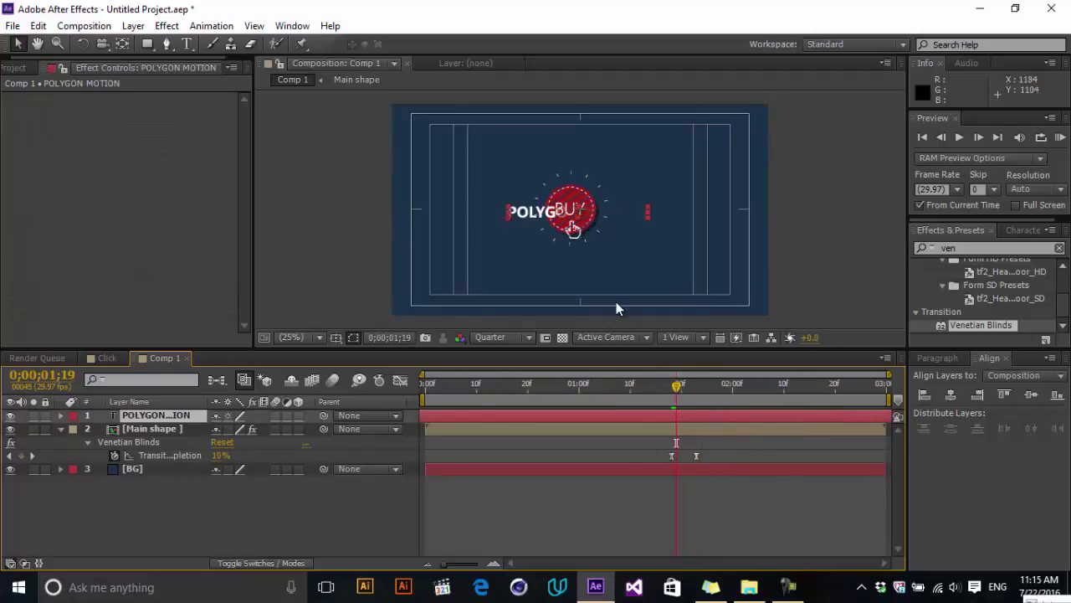
click(60, 415)
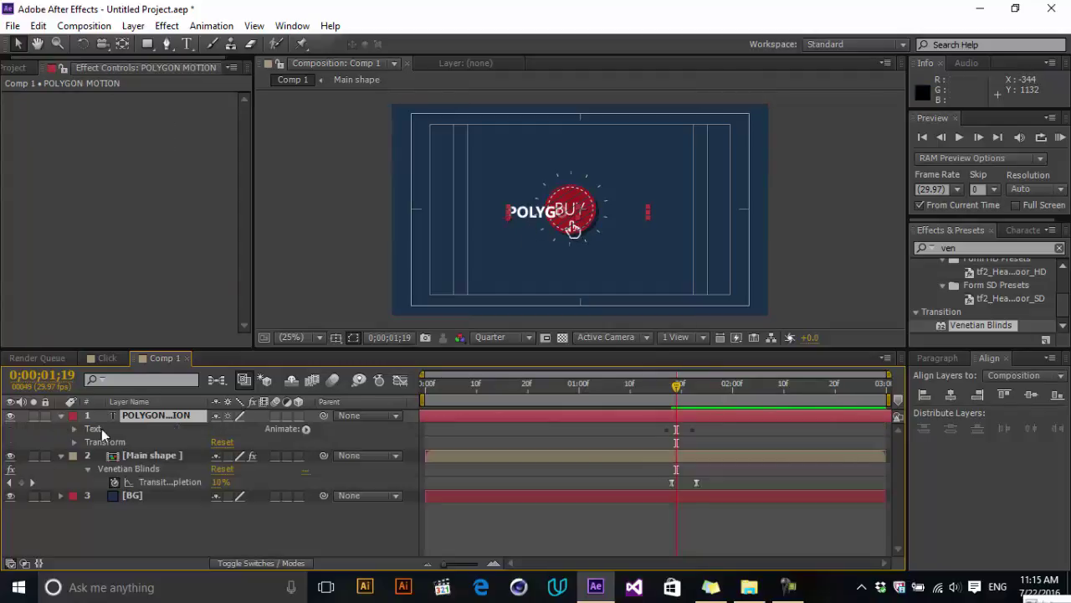
click(74, 429)
click(88, 481)
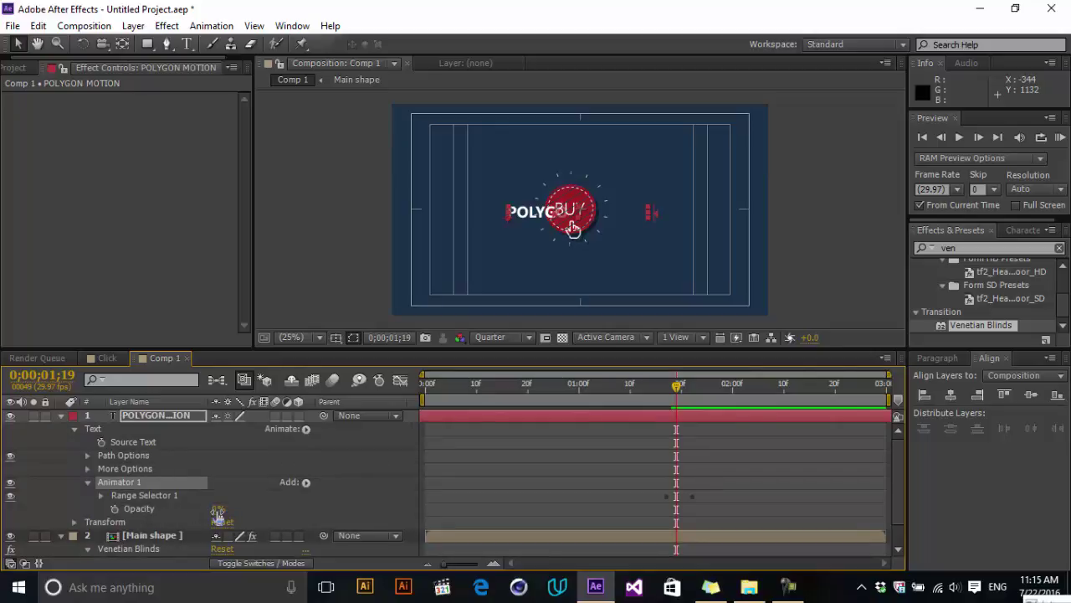
click(102, 496)
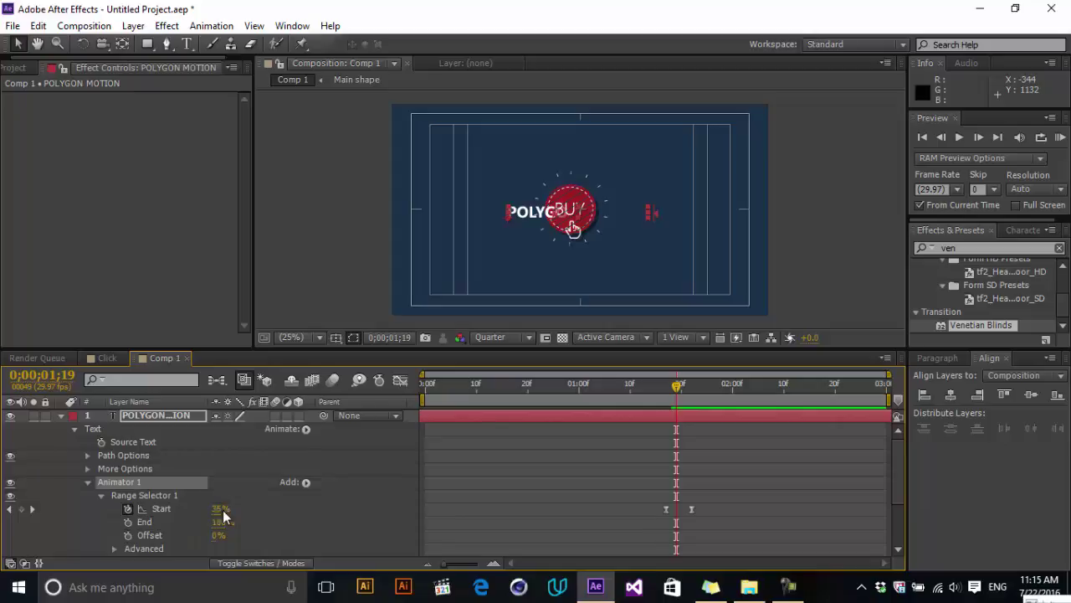
click(60, 416)
Step: Preview the complete Comp 1 animation from the first frame through the title reveal
click(718, 470)
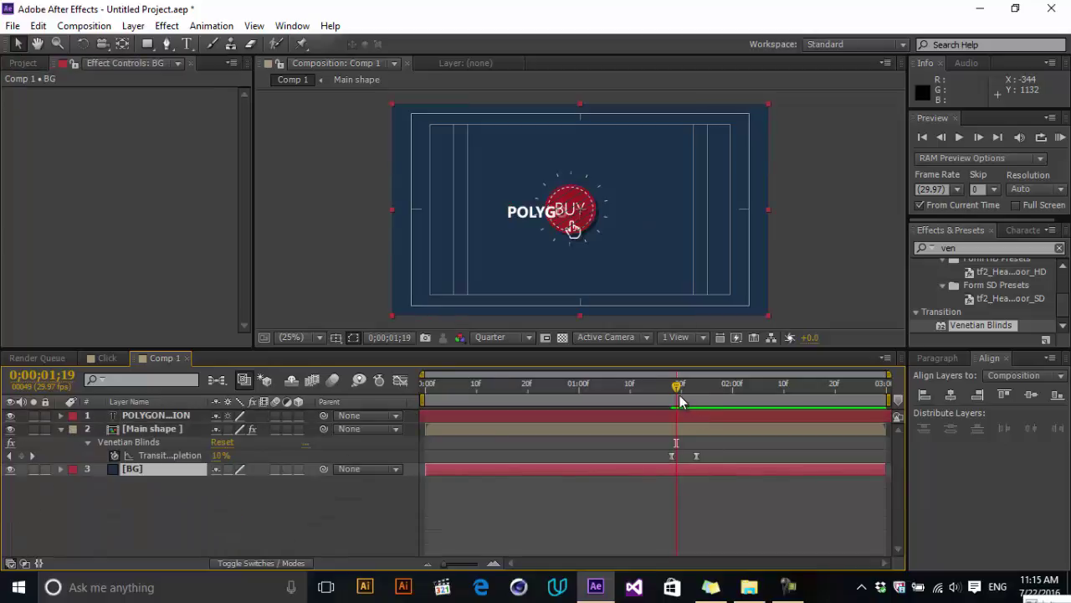
click(756, 400)
key(Home)
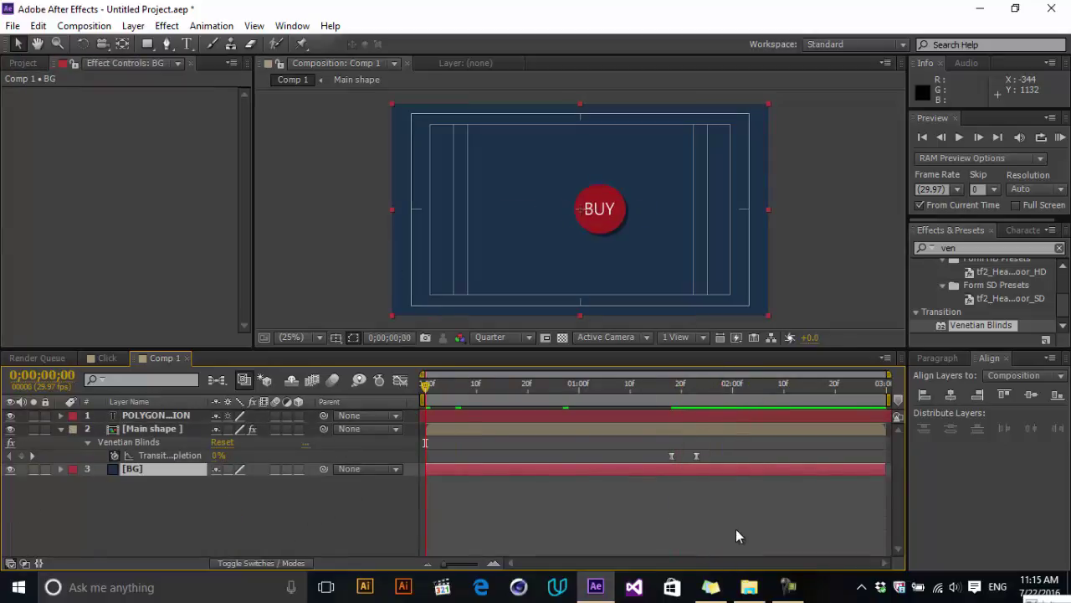
click(736, 535)
key(space)
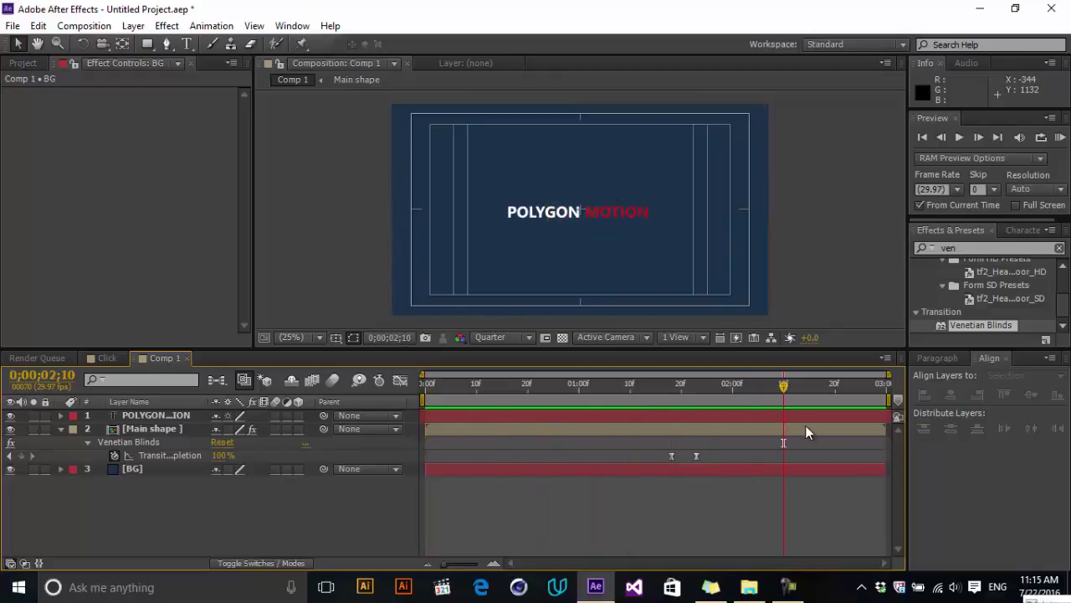
mouse_move(724, 389)
mouse_down()
mouse_move(555, 403)
mouse_move(720, 405)
mouse_move(469, 432)
mouse_move(739, 402)
mouse_up()
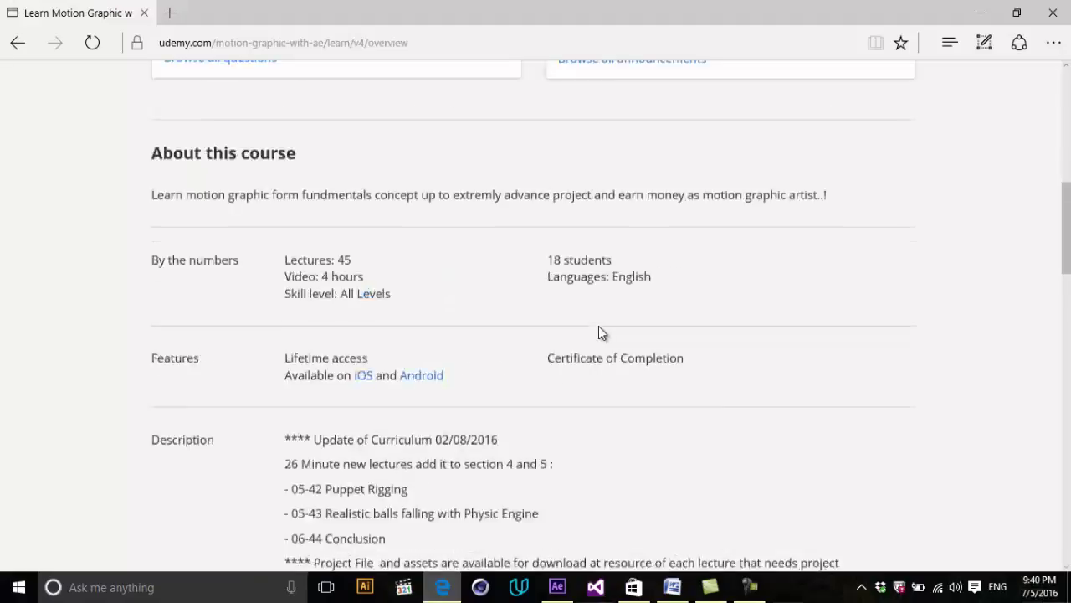
Step: On the Udemy course page, open the course content, expand the 01 Important Concepts section and look through the lectures
scroll(598, 332, up, 10)
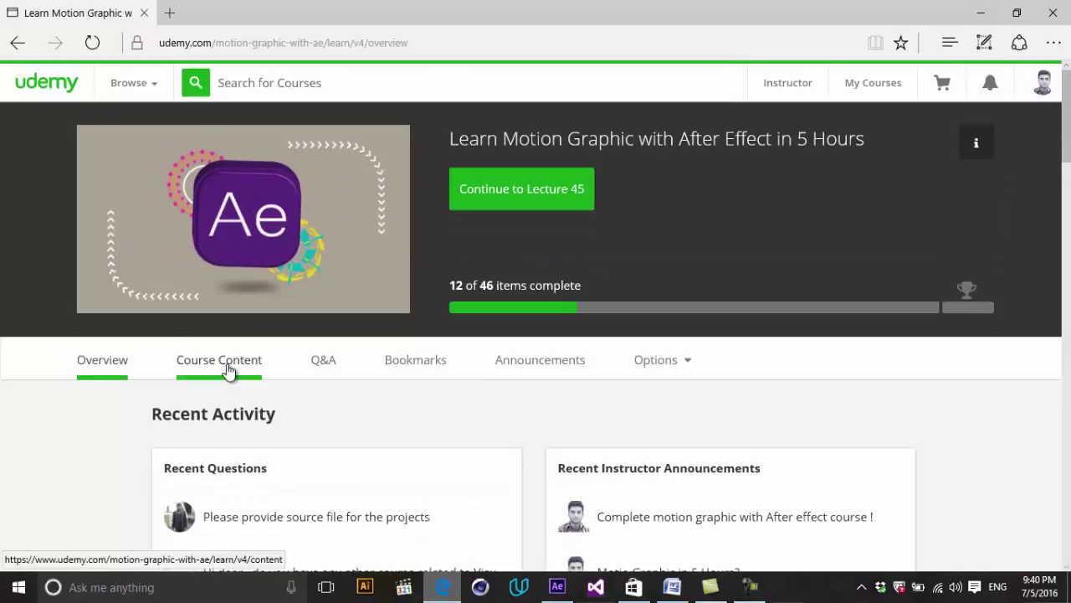
click(227, 366)
scroll(396, 393, down, 3)
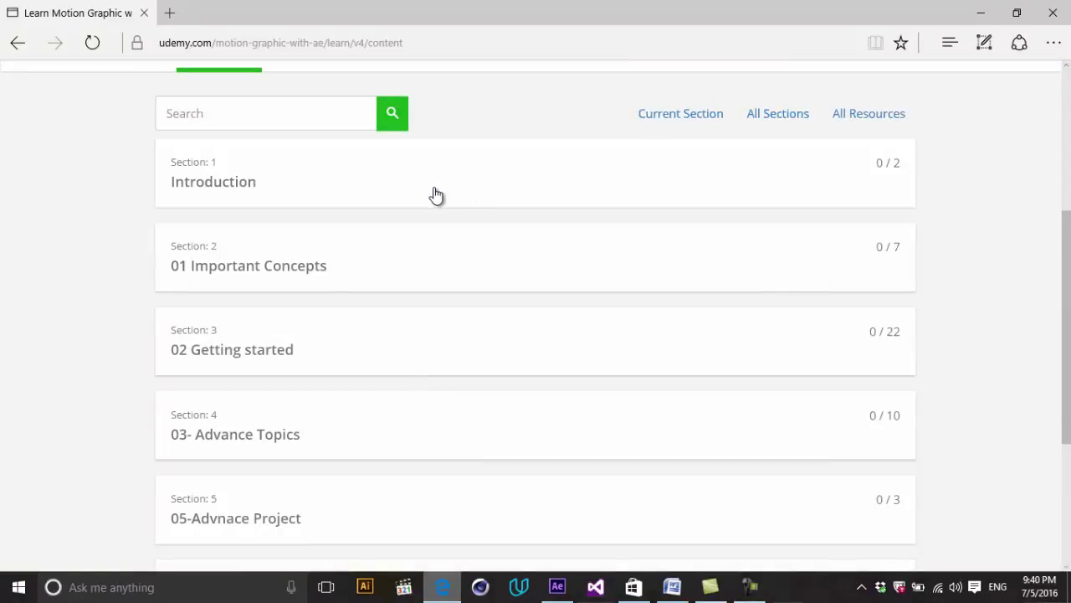
scroll(452, 276, down, 2)
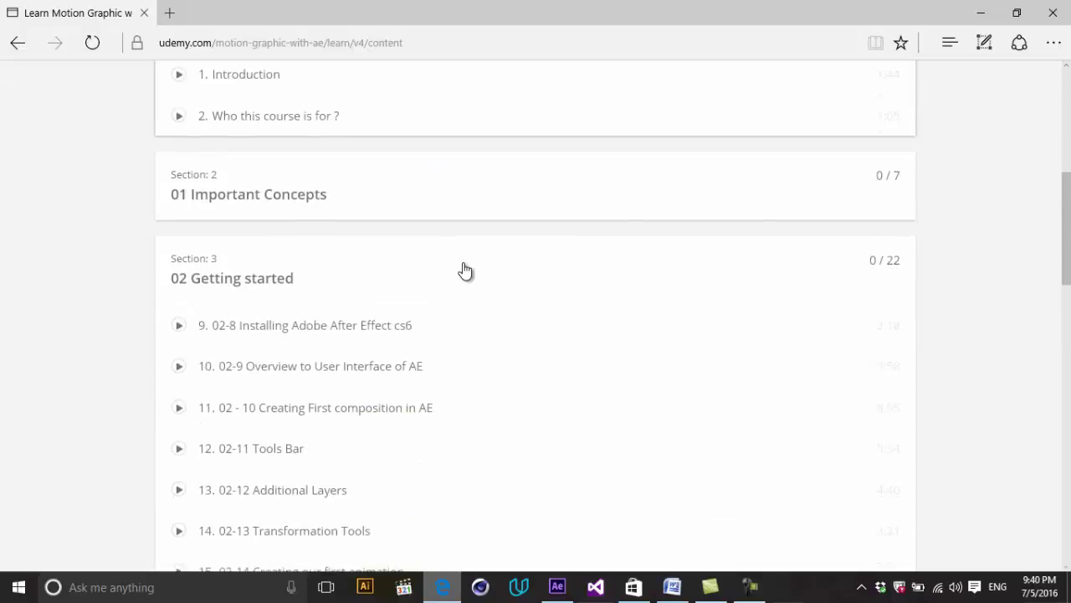
click(369, 197)
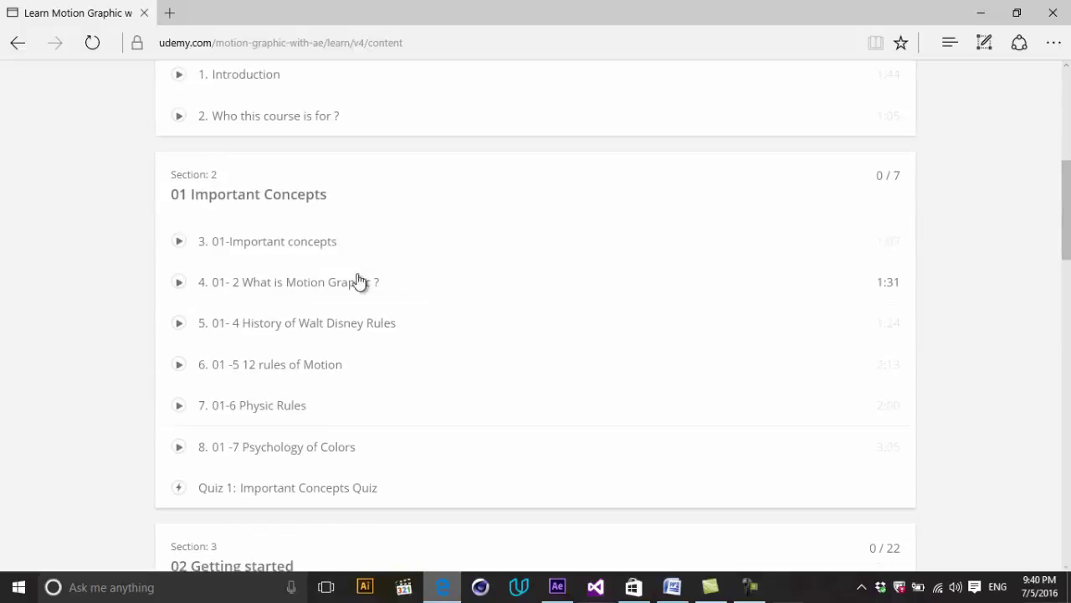
scroll(376, 293, down, 6)
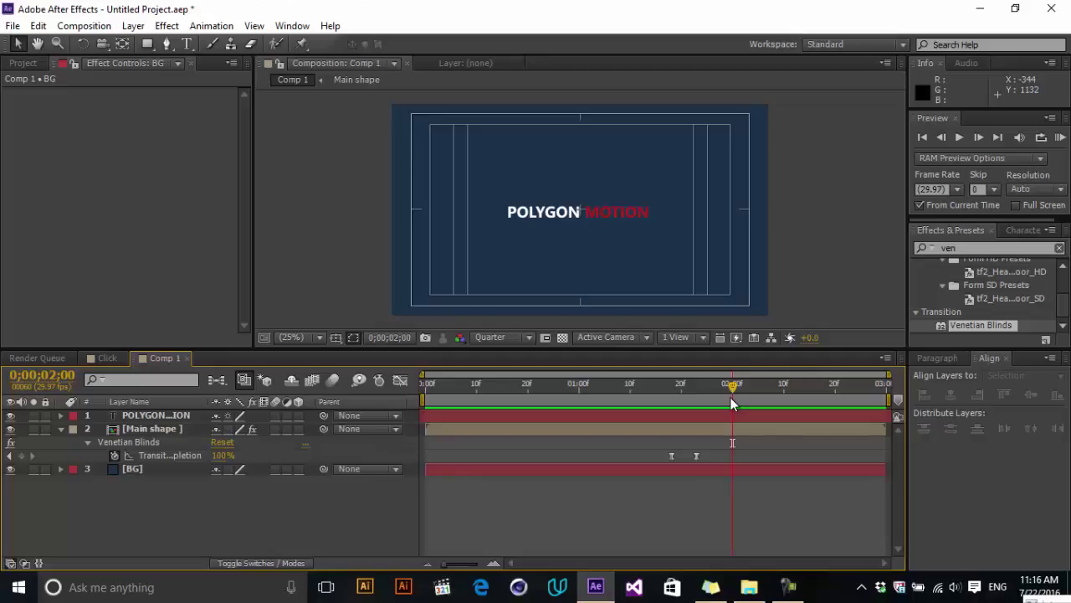